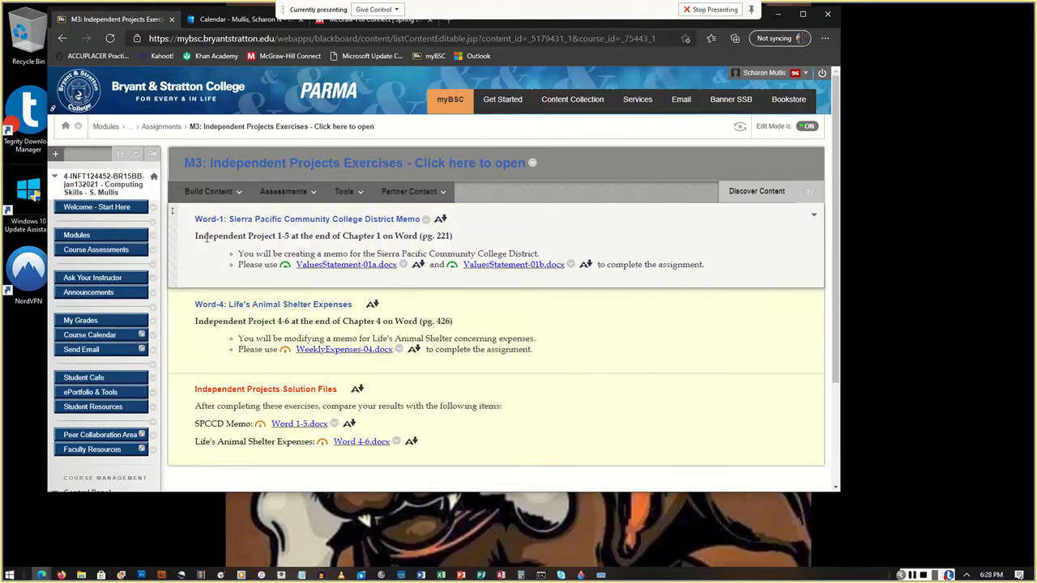
# Download ValuesStatement-01a.docx and ValuesStatement-01b.docx from the Word-1 Sierra Pacific Community College District Memo assignment
pyautogui.moveTo(204, 236); pyautogui.dragTo(460, 241)
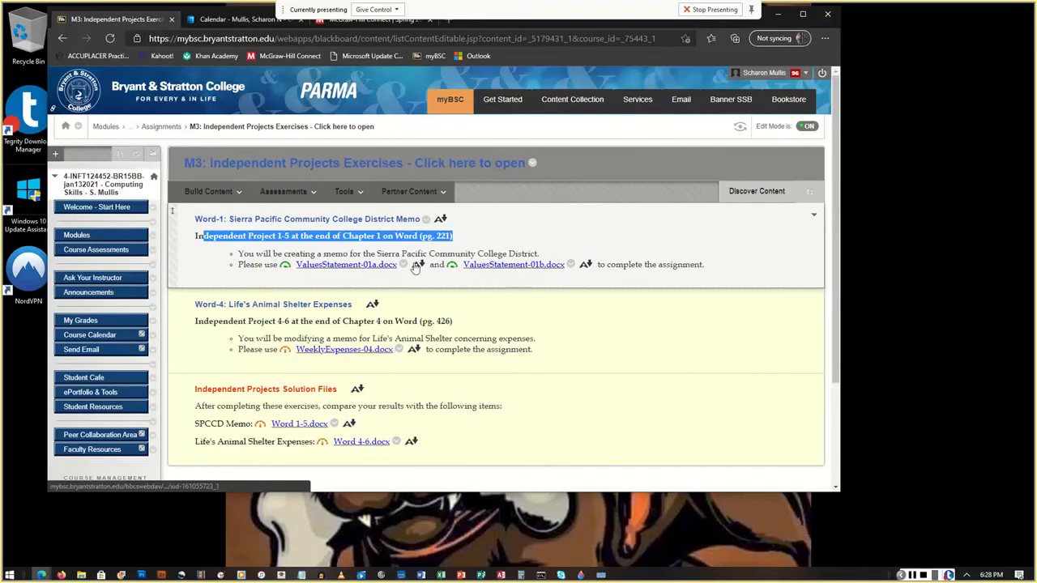
pyautogui.click(335, 265)
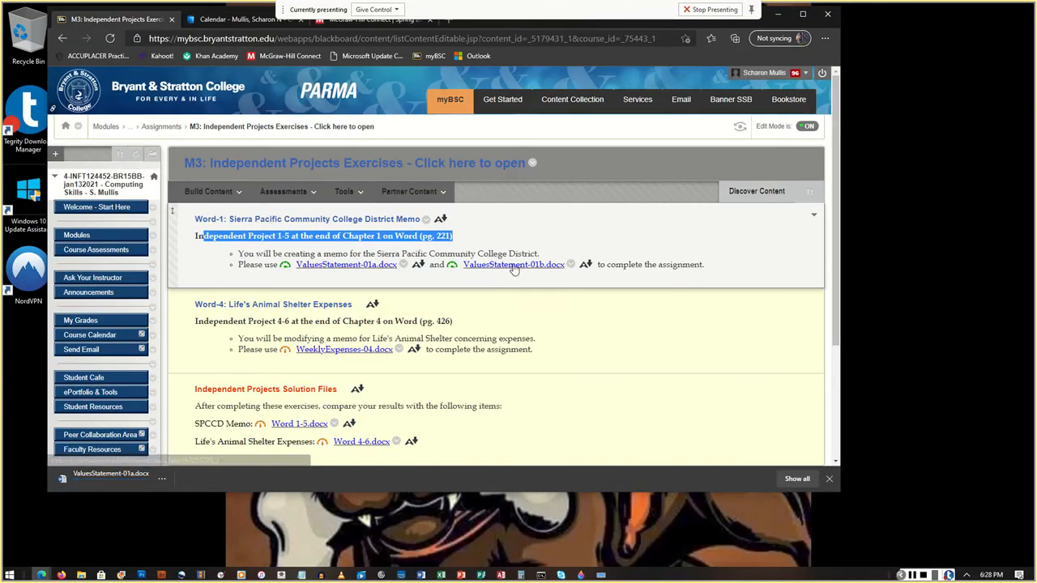
pyautogui.click(514, 265)
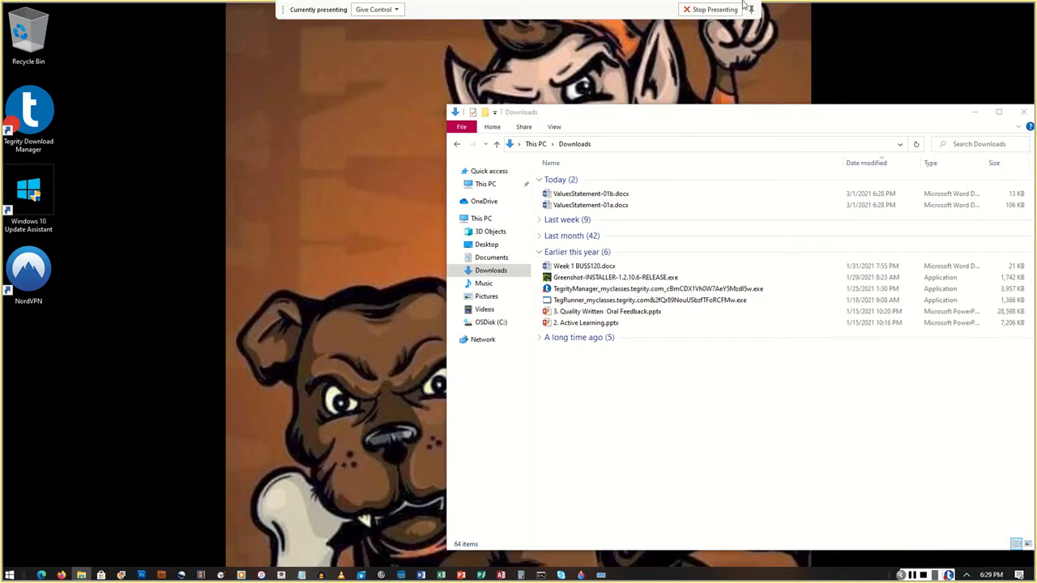
# Open ValuesStatement-01a.docx from the Downloads folder in Word and enable editing
pyautogui.doubleClick(604, 206)
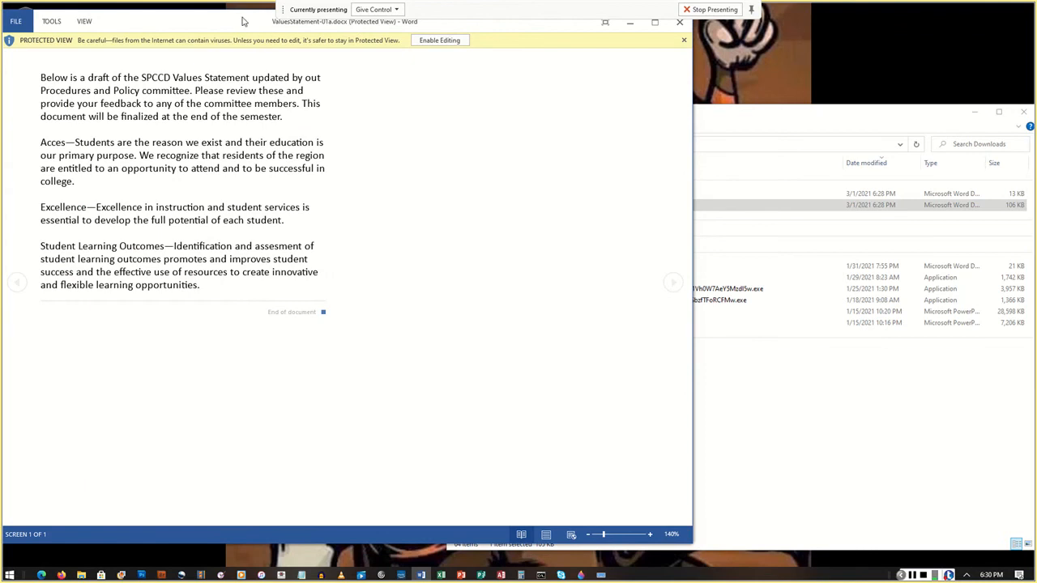
pyautogui.moveTo(237, 22); pyautogui.dragTo(271, 40)
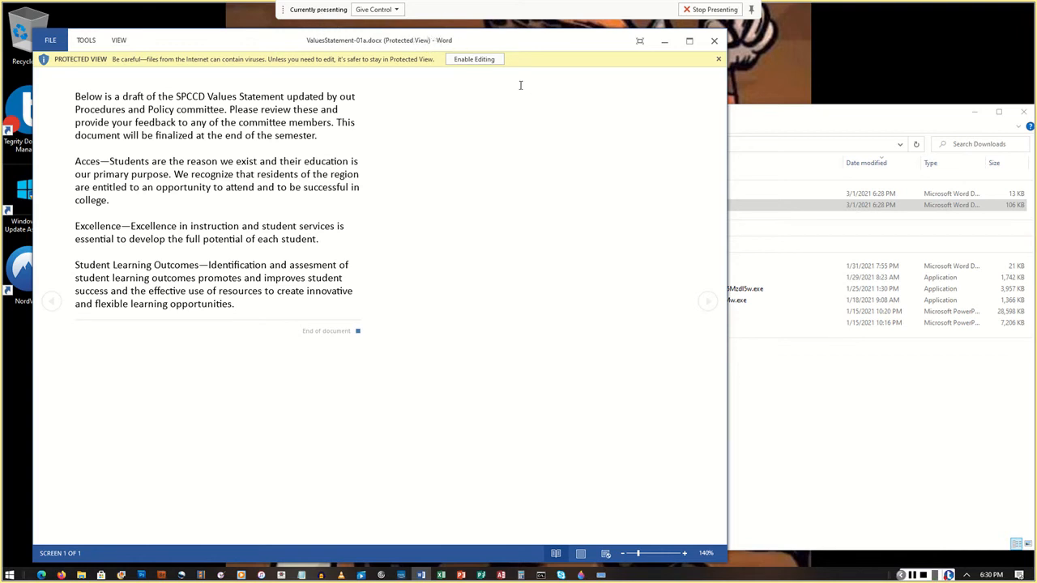
pyautogui.click(483, 62)
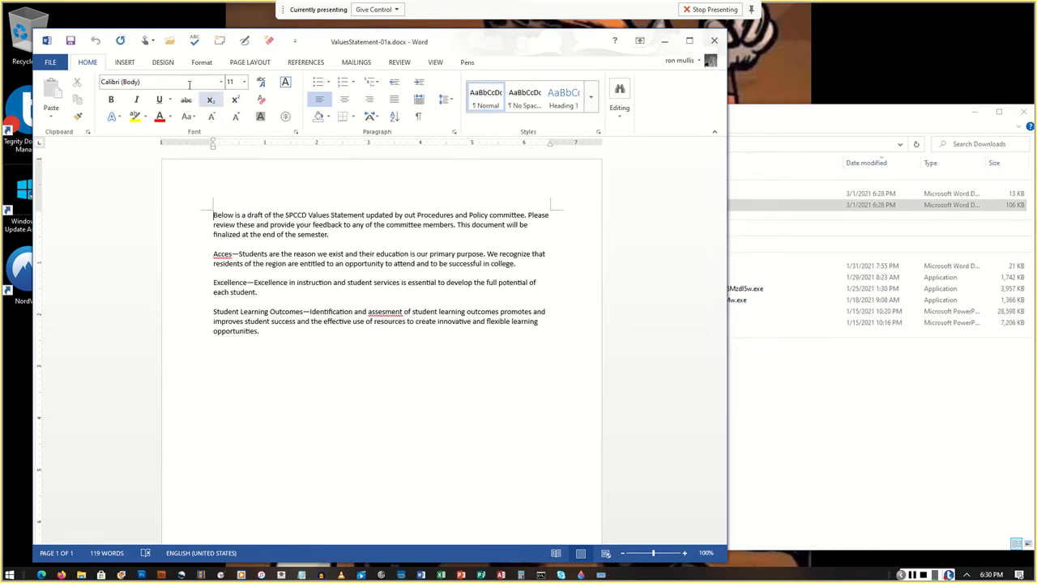
# Save a copy of the document in the Downloads folder under the file name SM Word 1-5
pyautogui.click(49, 63)
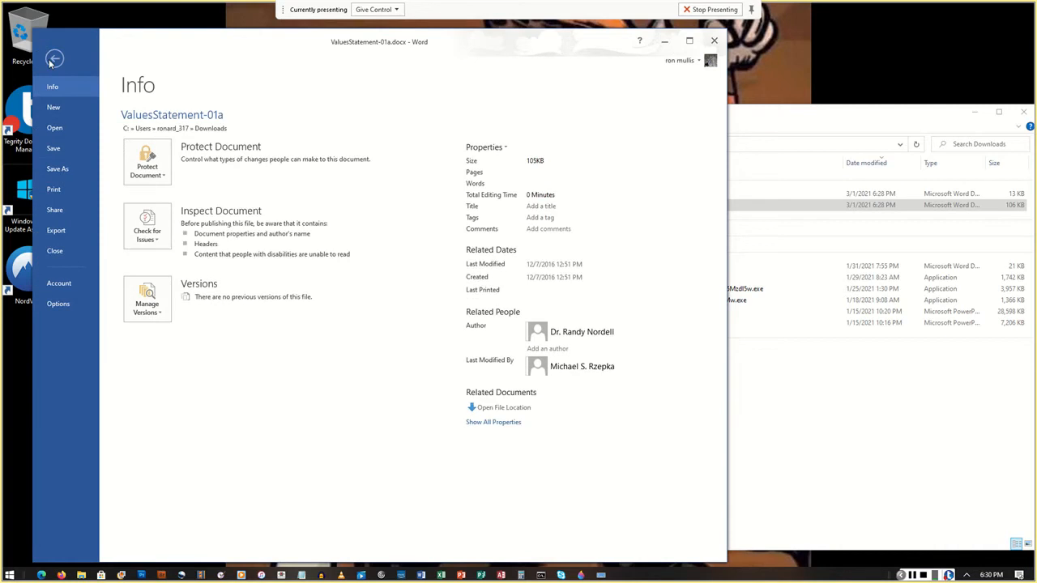
pyautogui.click(63, 170)
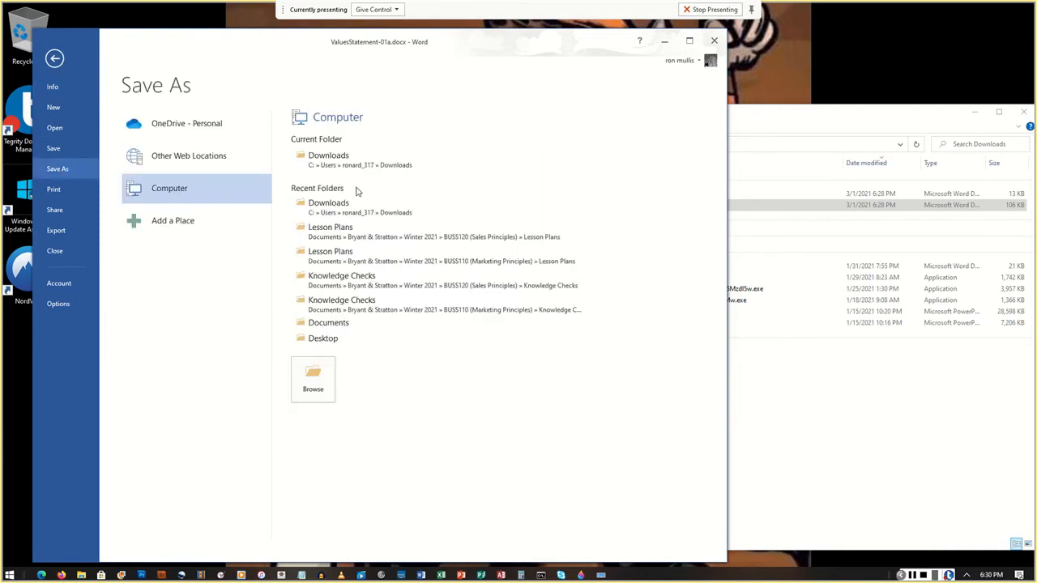
pyautogui.click(318, 391)
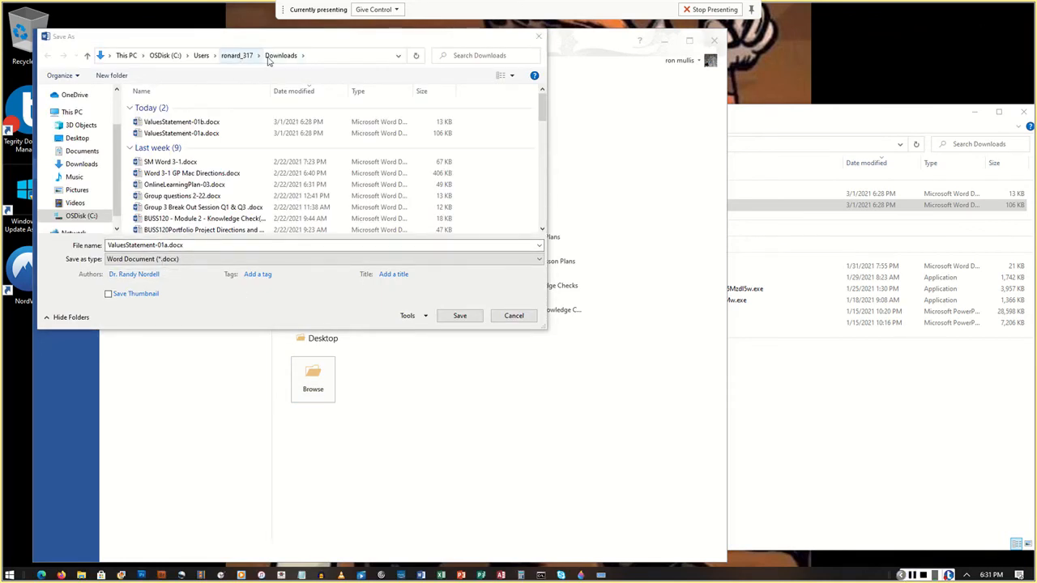
pyautogui.click(151, 245)
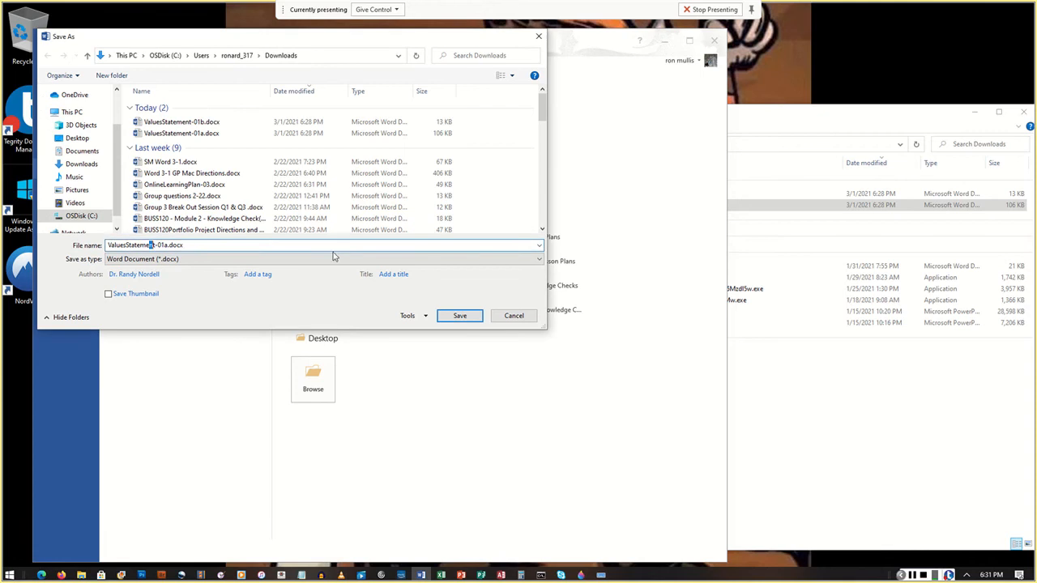
pyautogui.moveTo(206, 243); pyautogui.dragTo(39, 233)
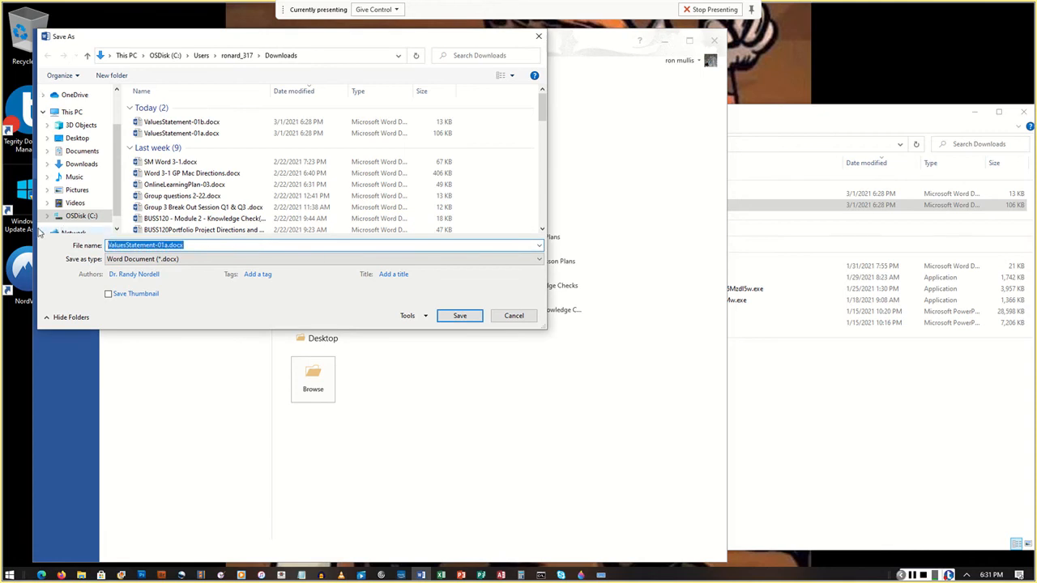
pyautogui.write('SM')
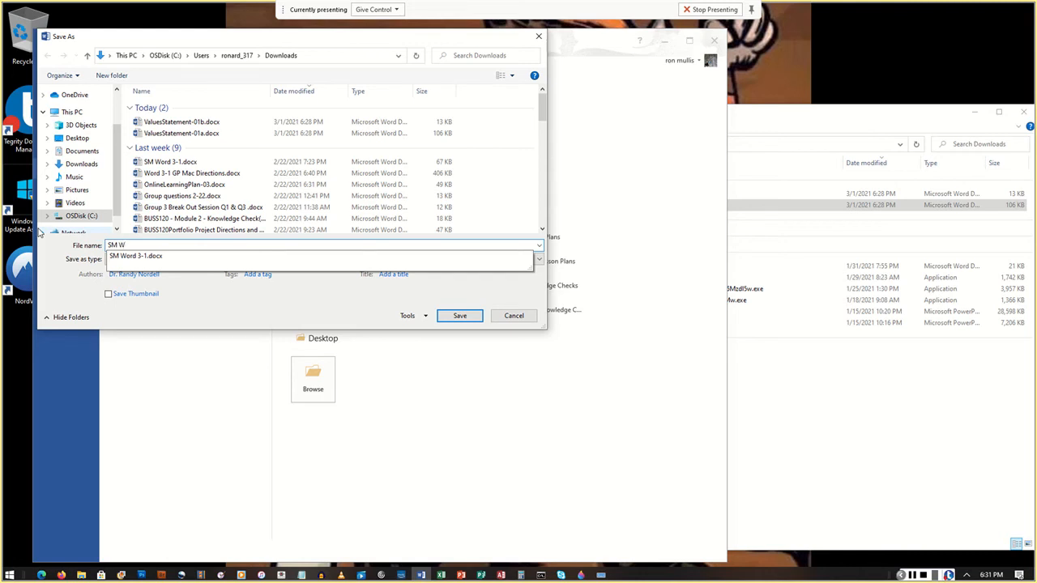
pyautogui.write('Word 1-5')
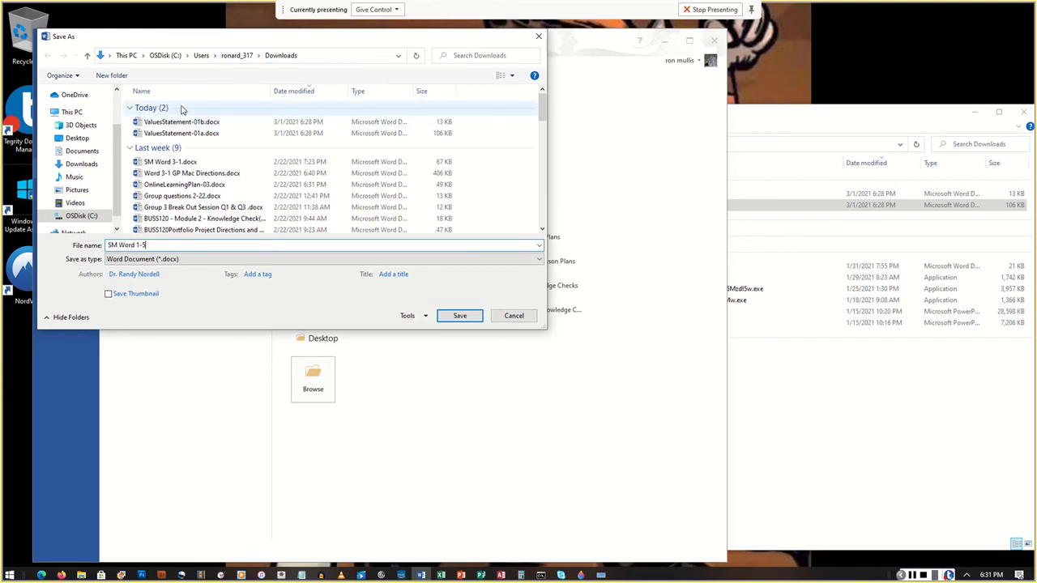
pyautogui.click(468, 317)
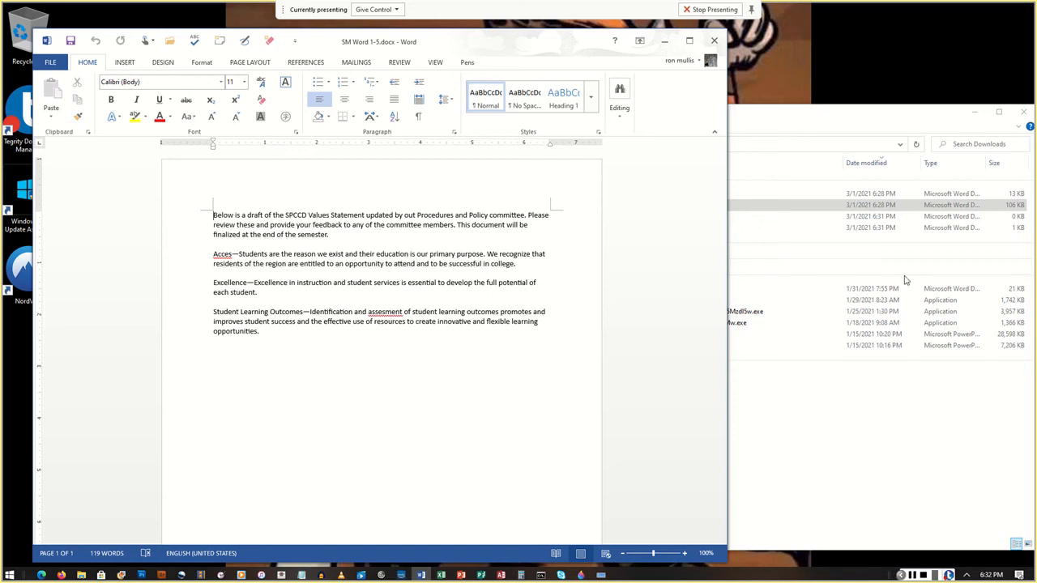
# Open ValuesStatement-01b.docx from the Downloads folder and enable editing
pyautogui.click(859, 124)
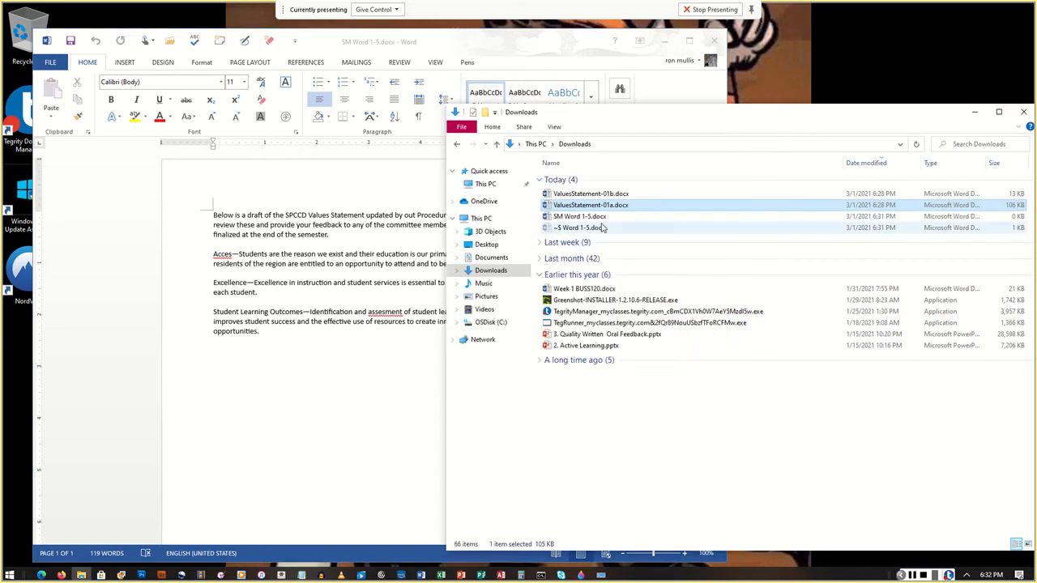
pyautogui.click(600, 195)
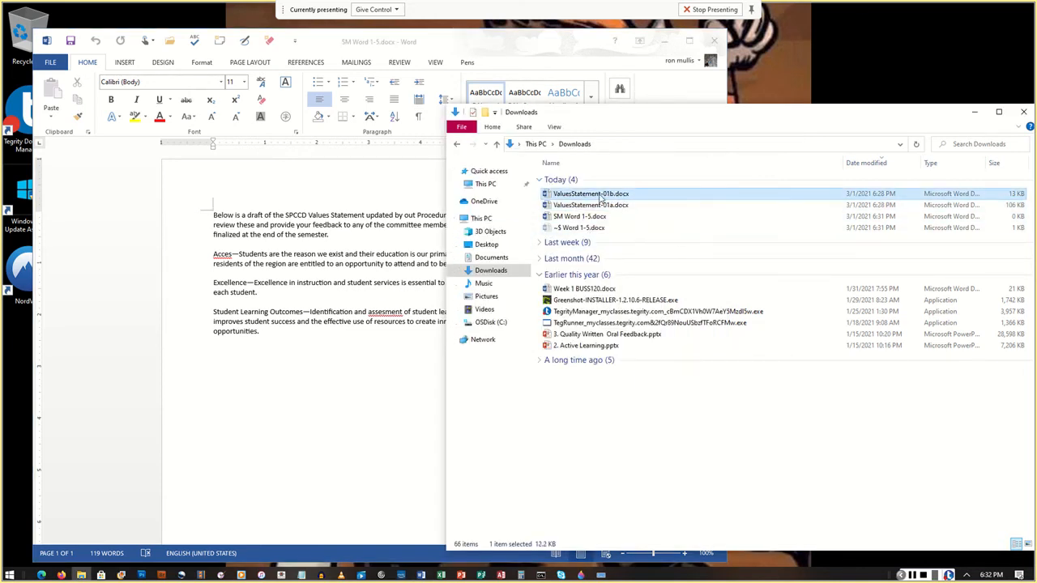
pyautogui.doubleClick(601, 195)
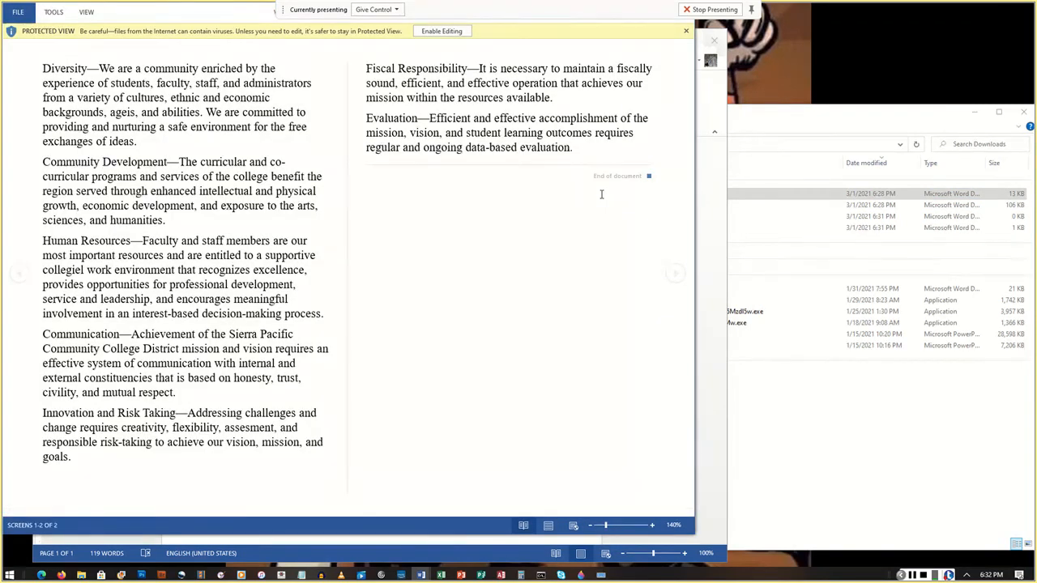
pyautogui.click(441, 31)
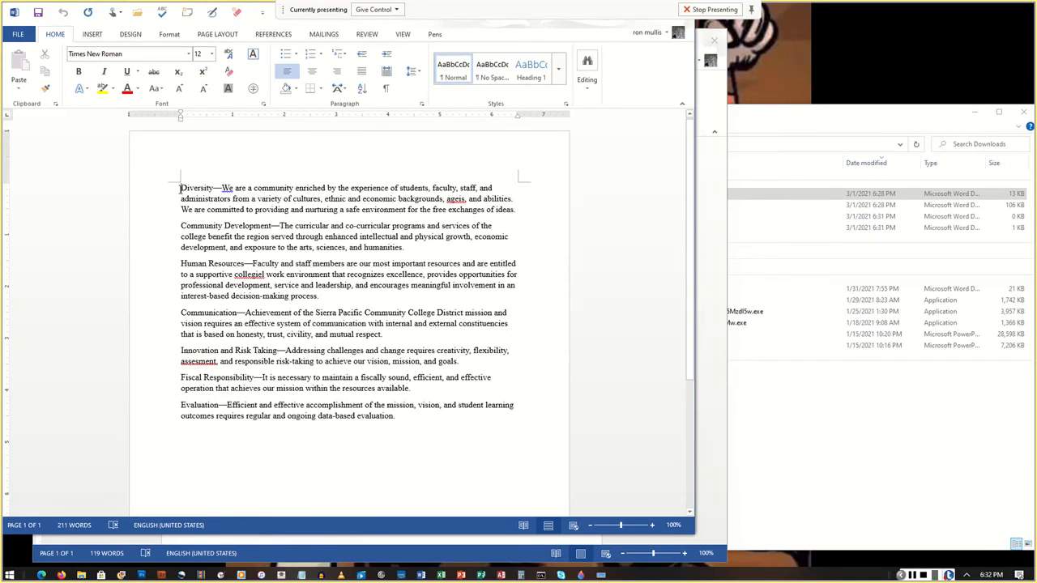
pyautogui.moveTo(180, 188); pyautogui.dragTo(417, 431)
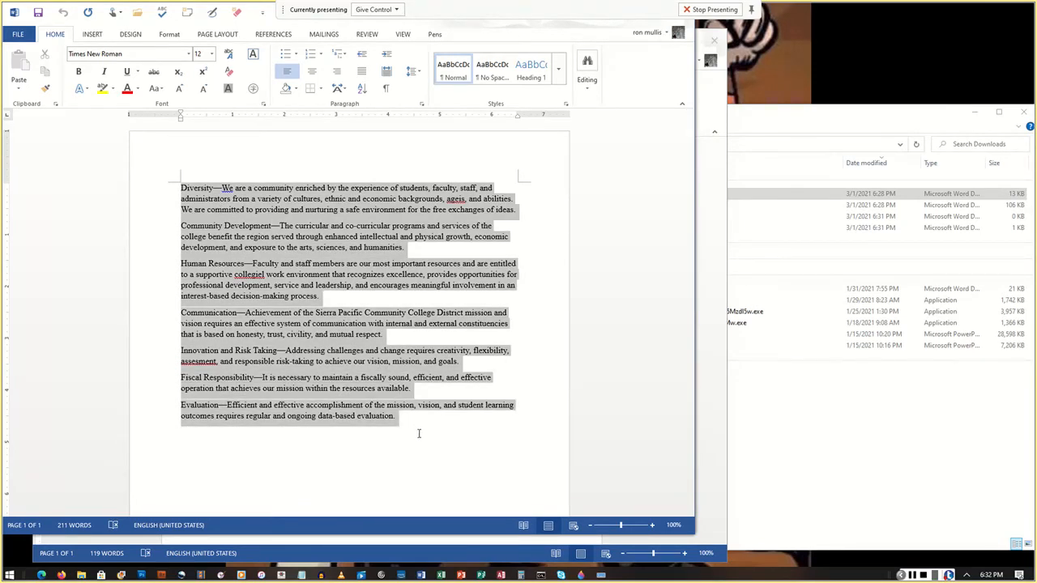
pyautogui.moveTo(417, 431); pyautogui.dragTo(447, 452)
pyautogui.click(426, 435)
pyautogui.click(180, 188)
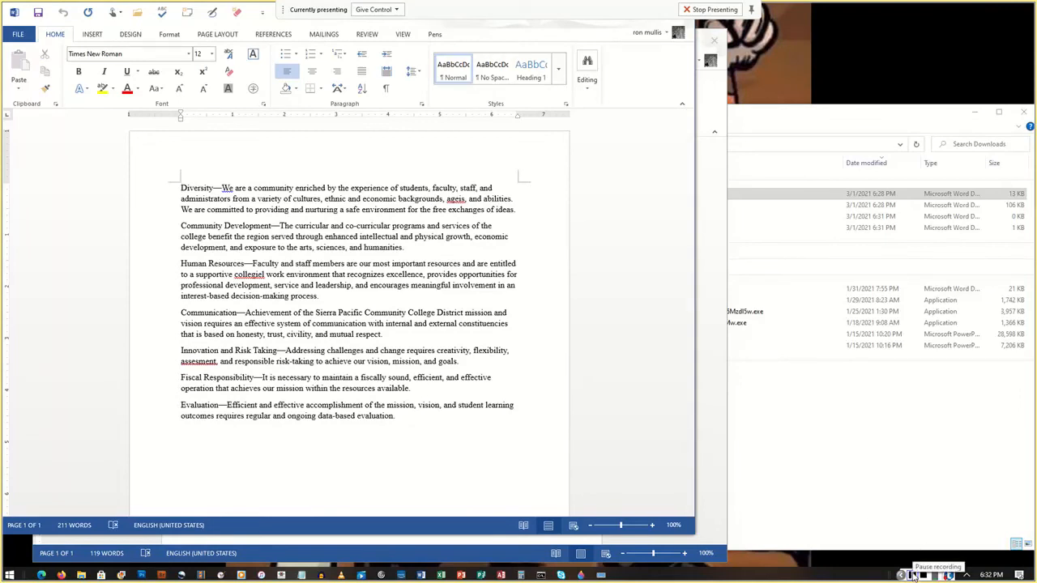
# Copy the entire text of ValuesStatement-01b.docx, from Diversity through Evaluation, and close that document
pyautogui.hotkey('ctrl', 'a')
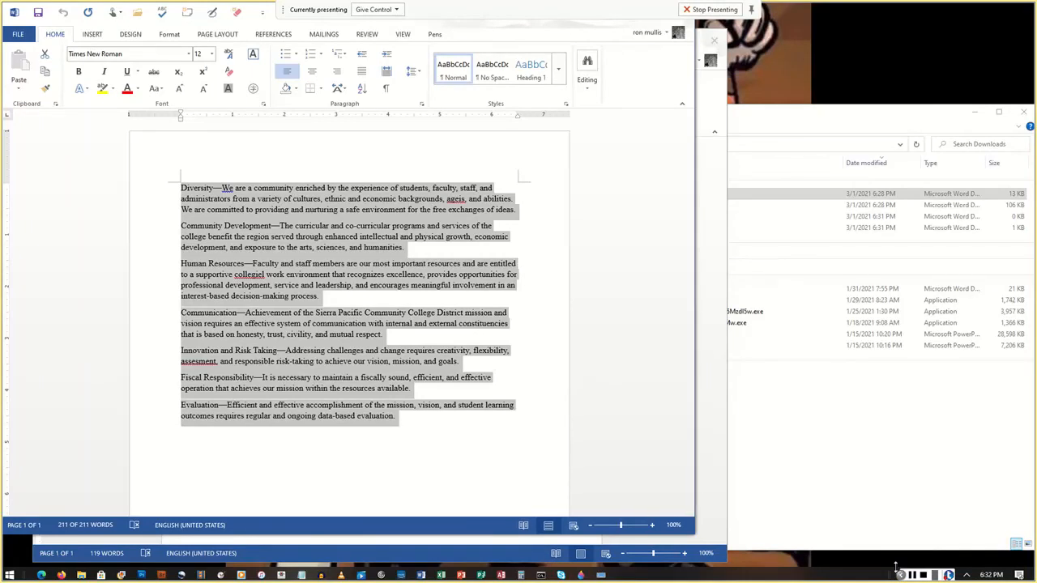
pyautogui.click(898, 575)
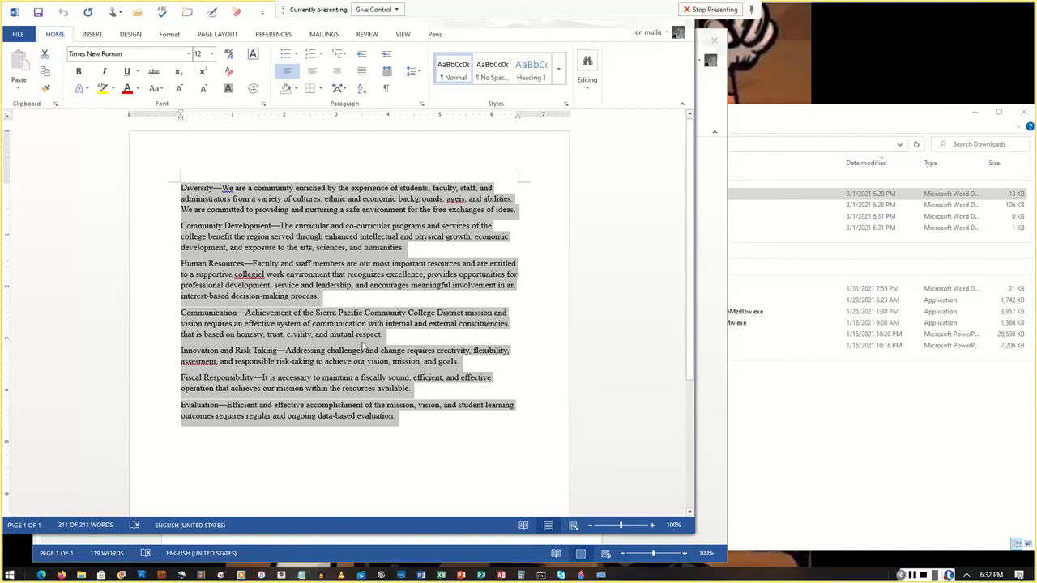
pyautogui.rightClick(307, 324)
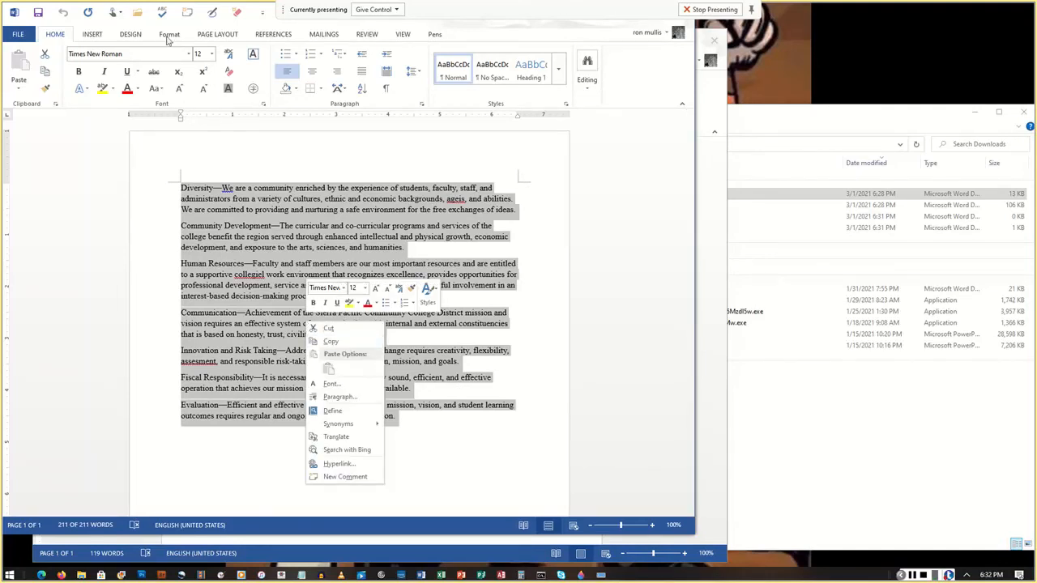
pyautogui.click(266, 29)
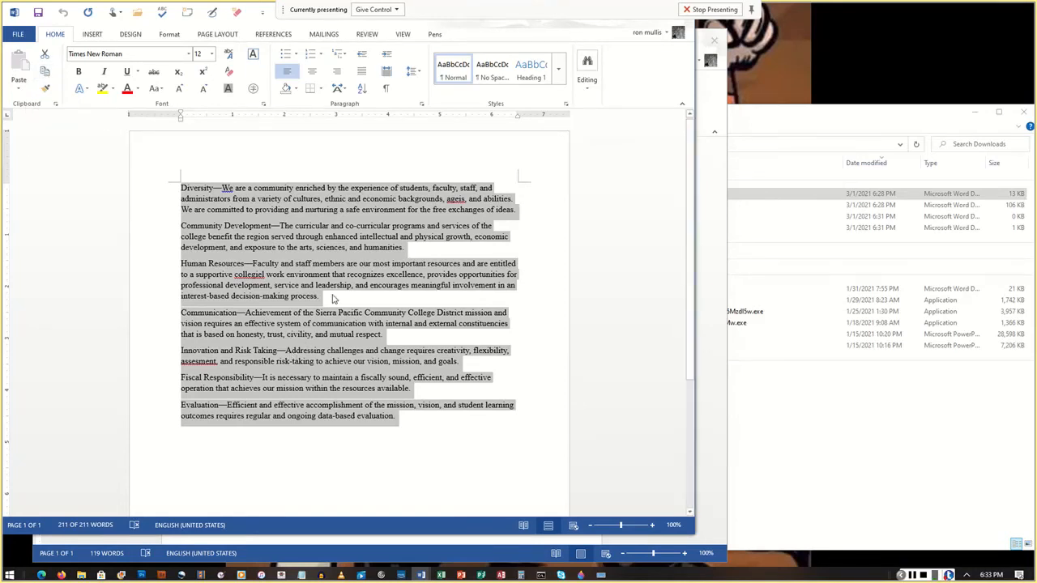
pyautogui.hotkey('ctrl', 'c')
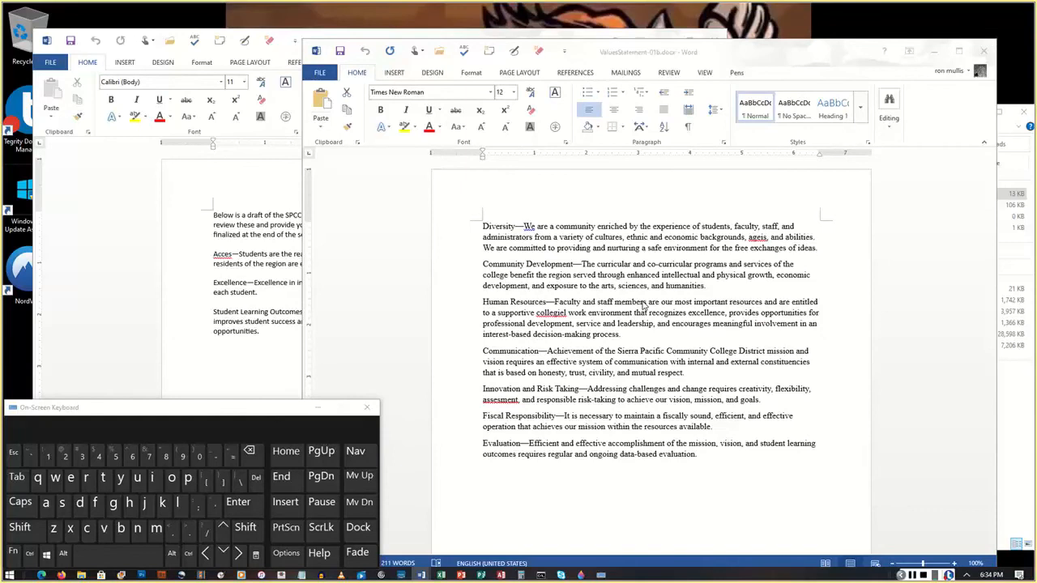
pyautogui.click(640, 60)
pyautogui.hotkey('ctrl', 'a')
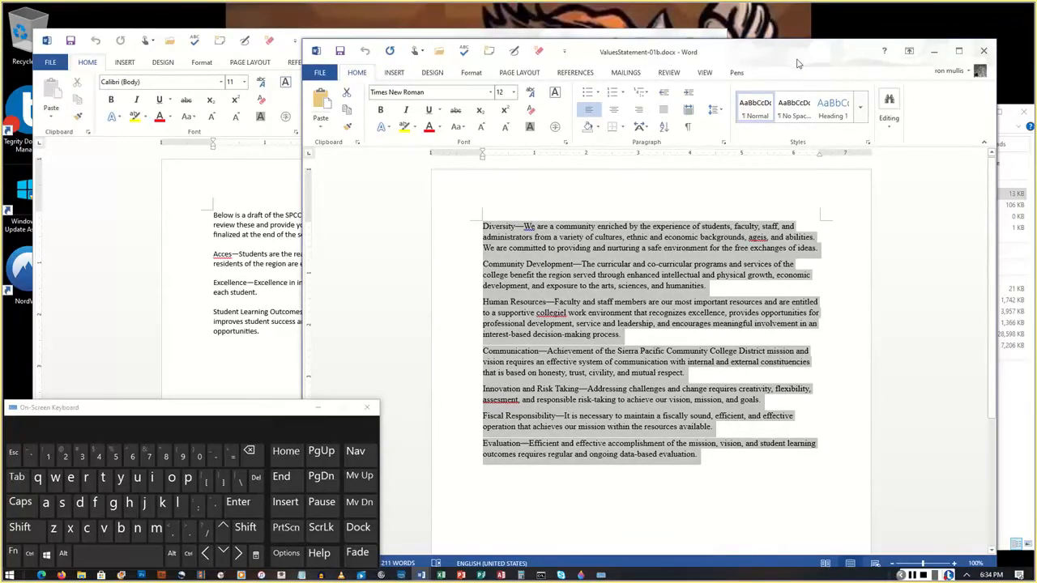
pyautogui.click(985, 52)
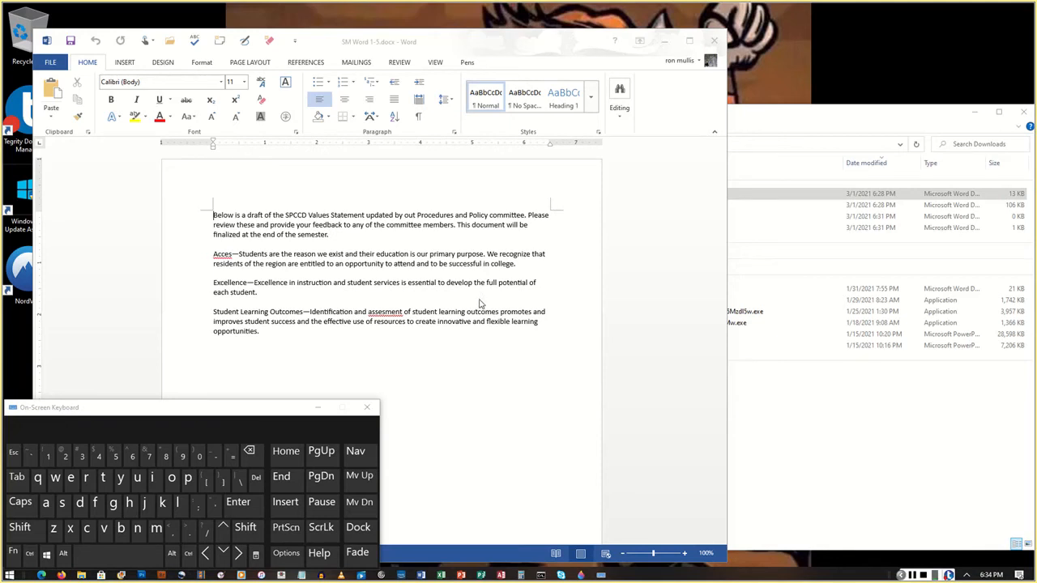
# Paste the copied text into SM Word 1-5.docx on a new line after the Student Learning Outcomes paragraph
pyautogui.click(547, 323)
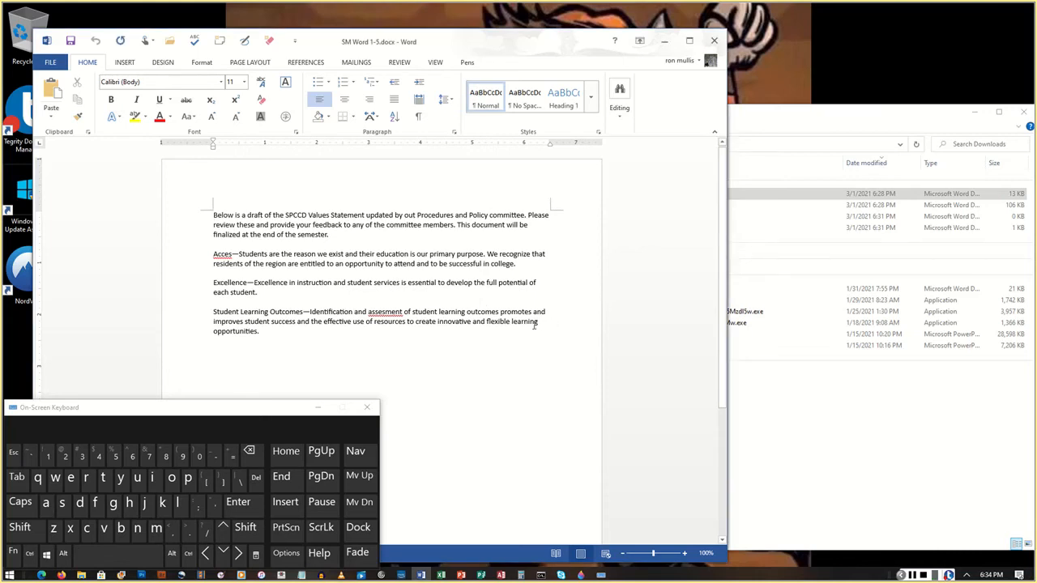
pyautogui.click(267, 331)
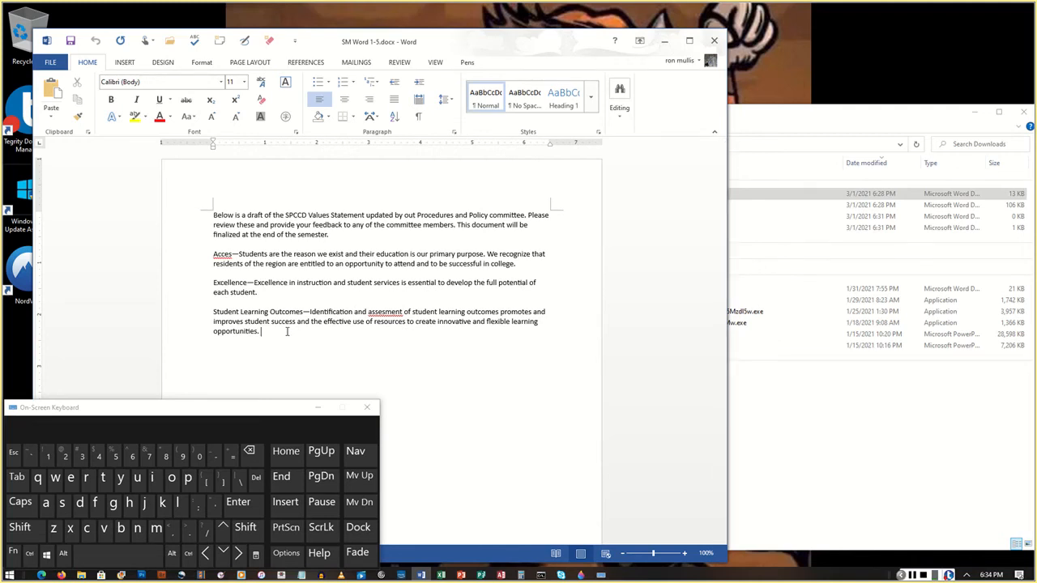
pyautogui.press('Return')
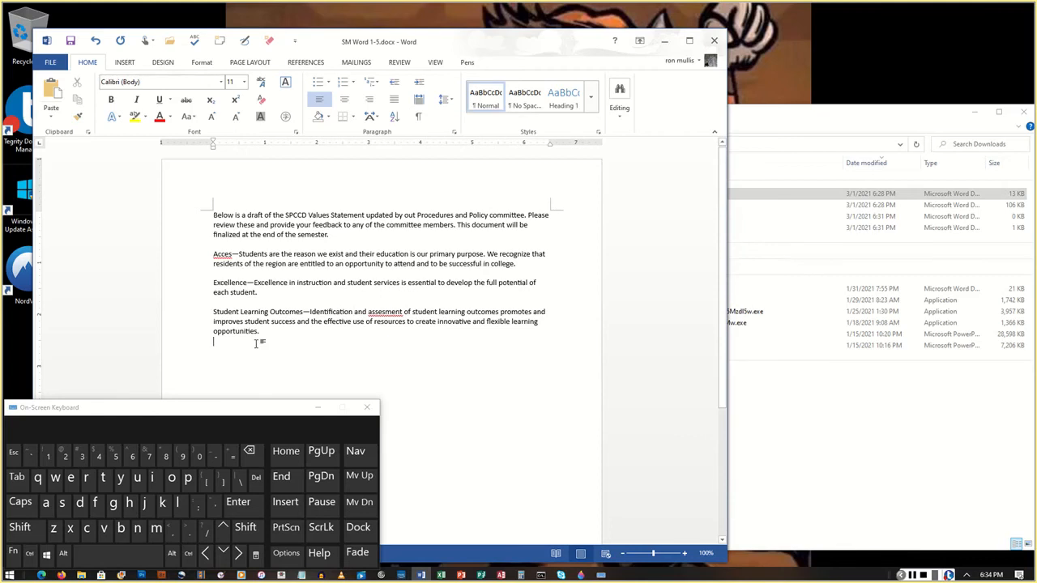
pyautogui.hotkey('ctrl', 'v')
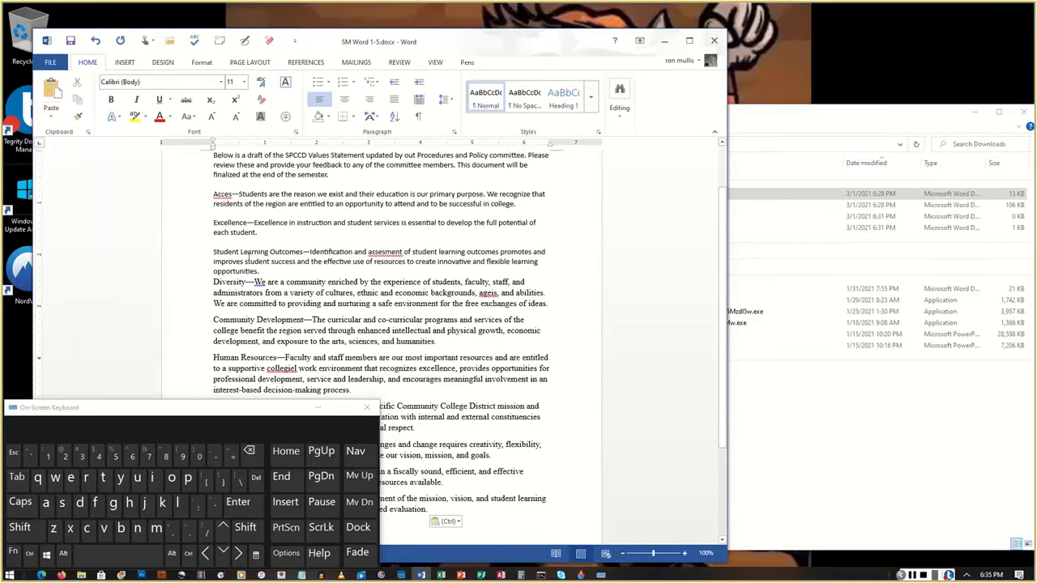
pyautogui.click(213, 283)
pyautogui.press('Return')
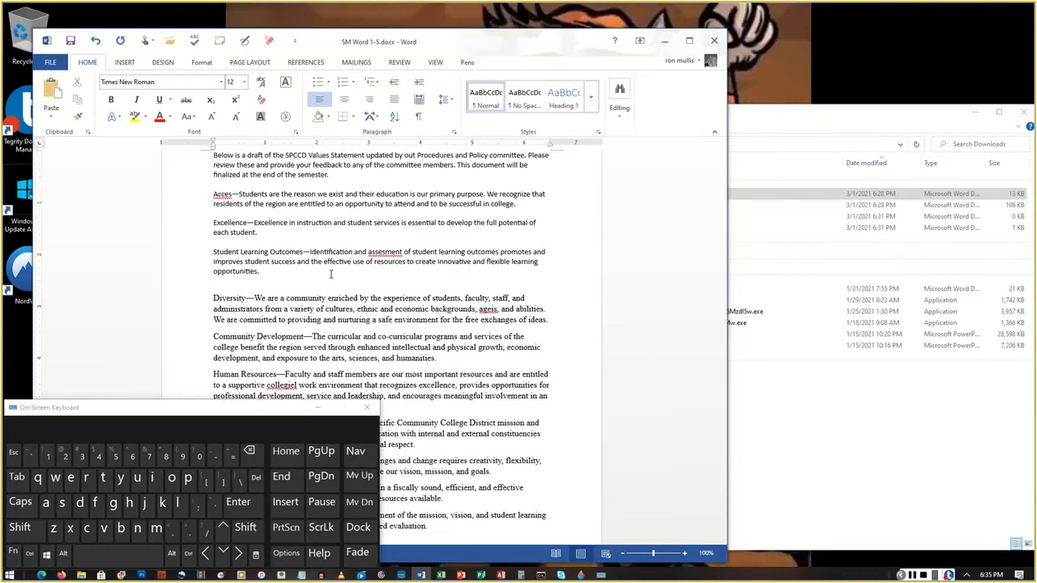
pyautogui.press('BackSpace')
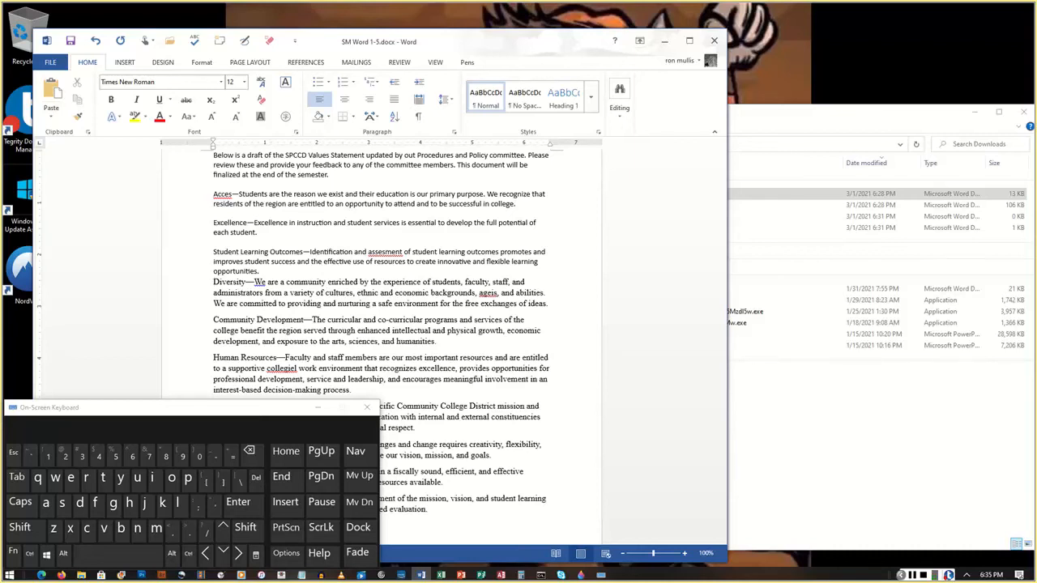
# Delete the blank line between the Excellence and Student Learning Outcomes paragraphs
pyautogui.click(229, 243)
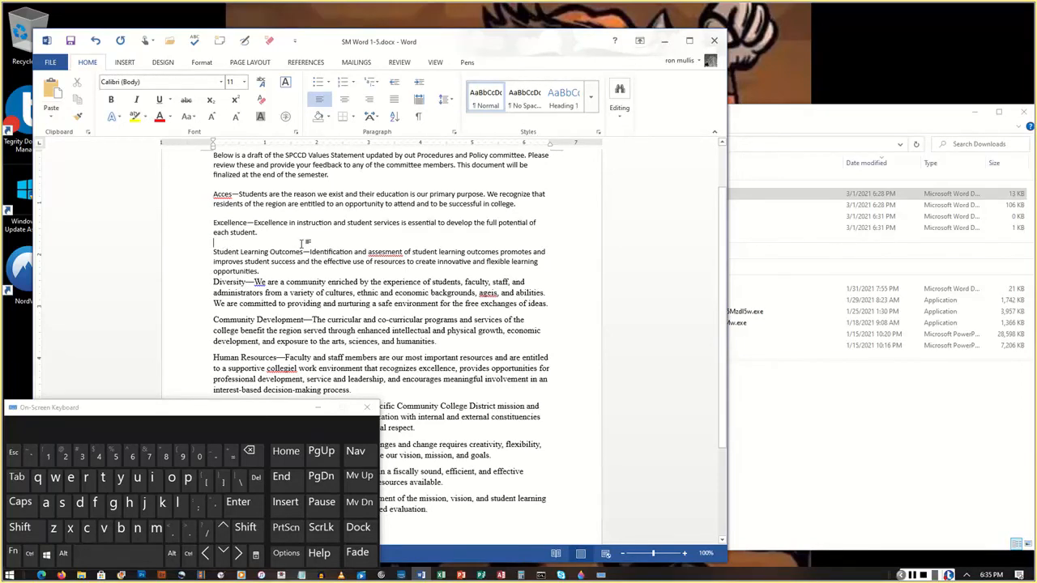
pyautogui.press('Delete')
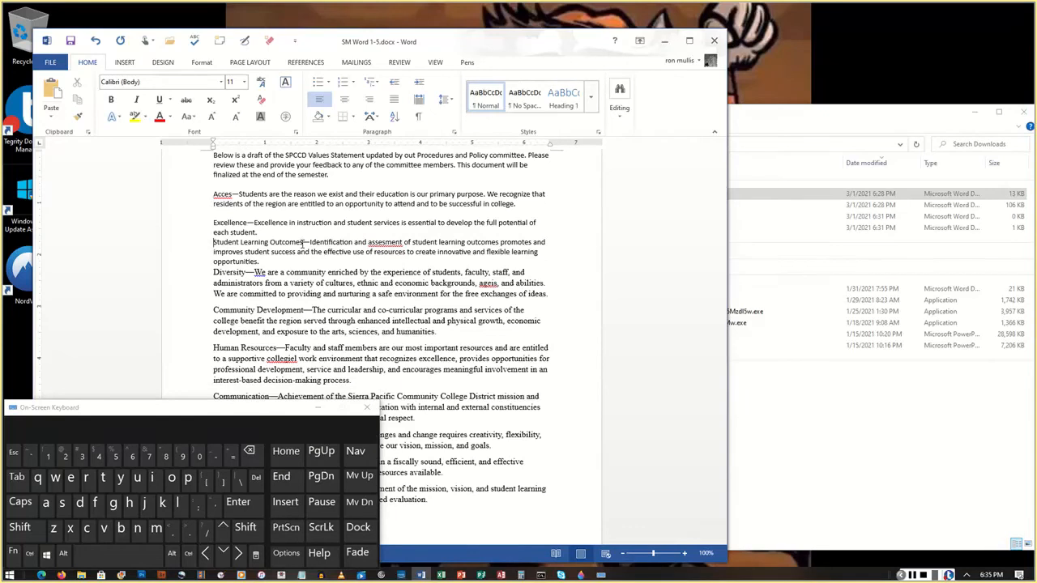
# Delete the blank lines above the Excellence paragraph and above the Acces paragraph
pyautogui.press('Up')
pyautogui.press('Up')
pyautogui.press('Up')
pyautogui.press('Delete')
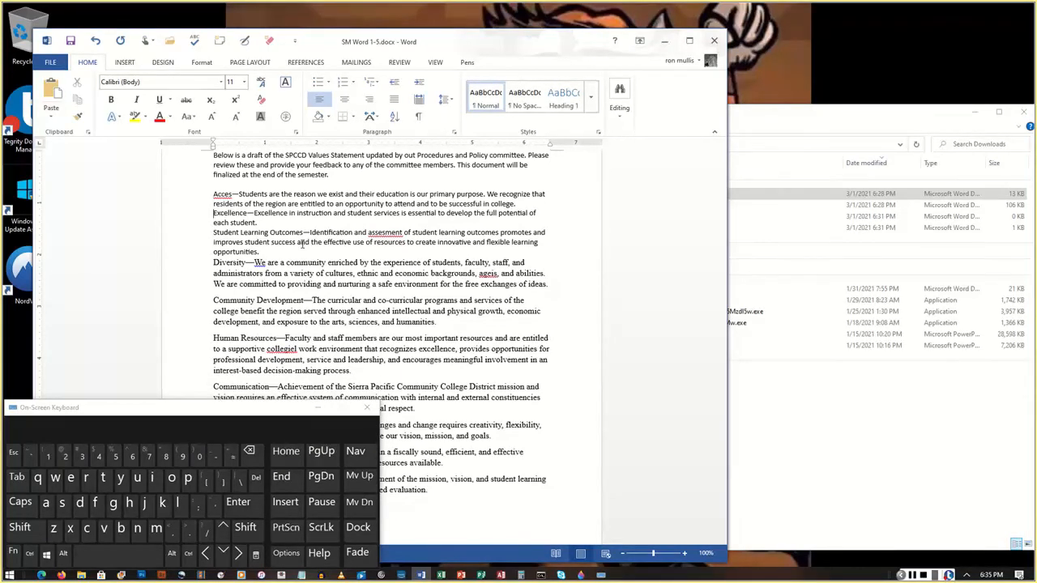
pyautogui.press('Up')
pyautogui.press('Up')
pyautogui.press('Up')
pyautogui.press('Delete')
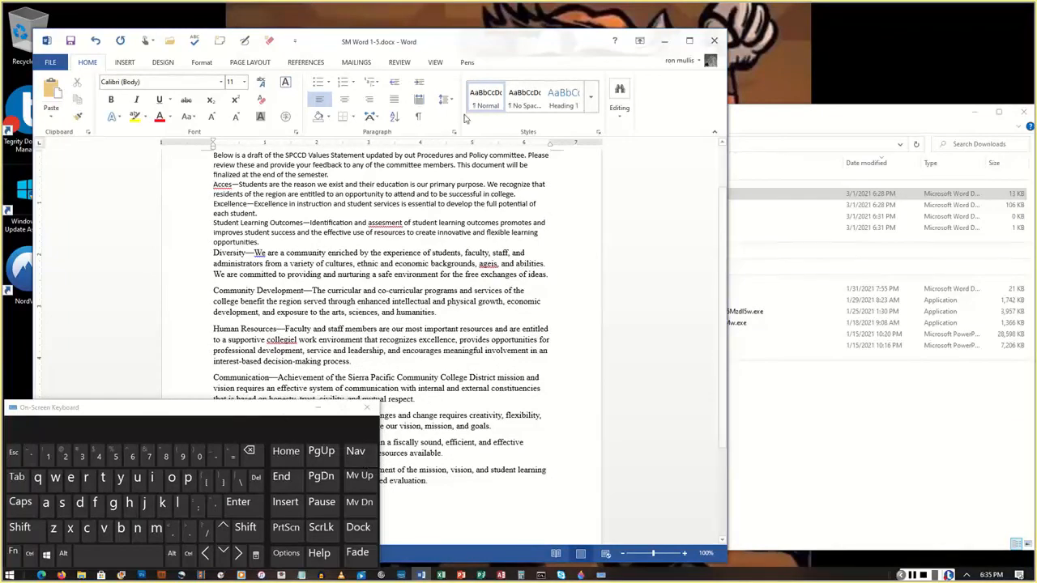
# Remove the empty paragraph after the Evaluation paragraph at the end of the document
pyautogui.moveTo(510, 42); pyautogui.dragTo(804, 32)
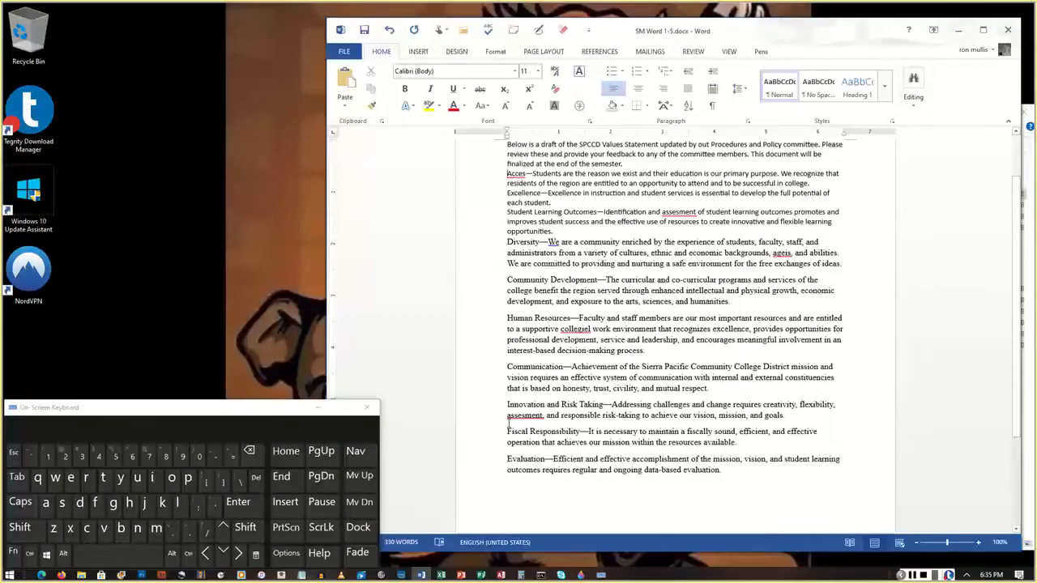
pyautogui.click(547, 491)
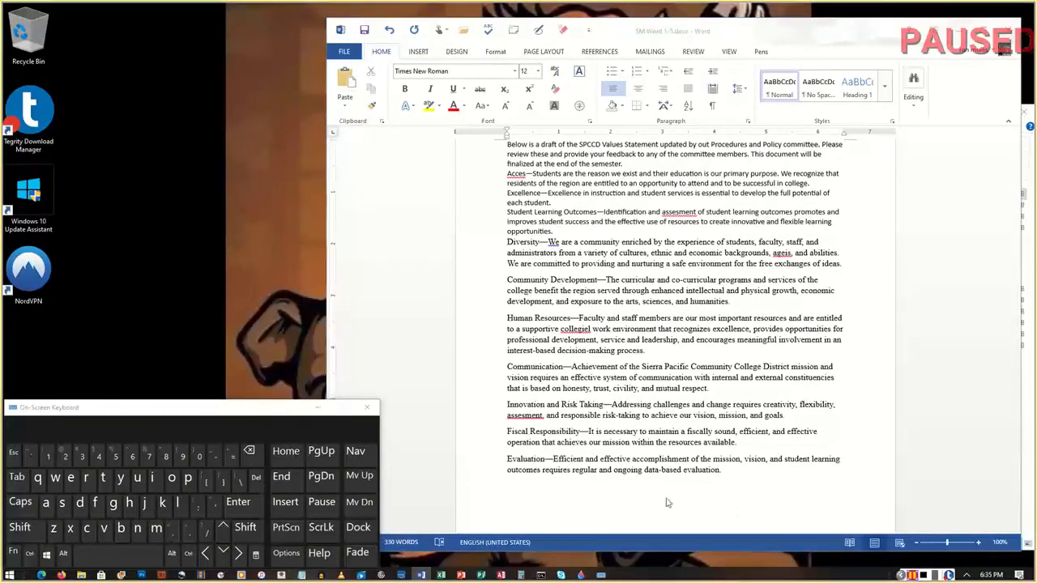
pyautogui.click(532, 487)
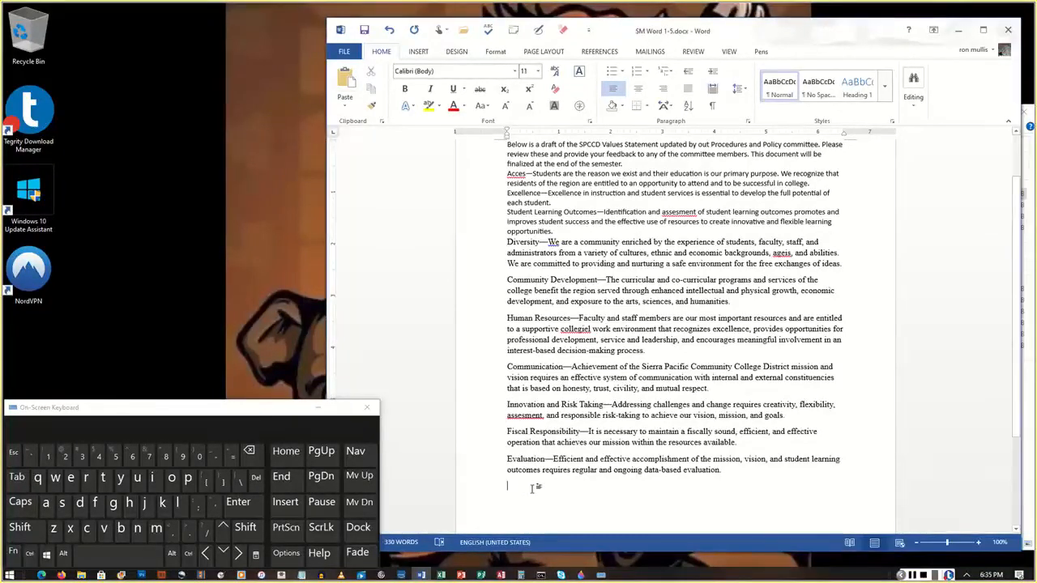
pyautogui.press('BackSpace')
pyautogui.click(512, 493)
pyautogui.click(737, 479)
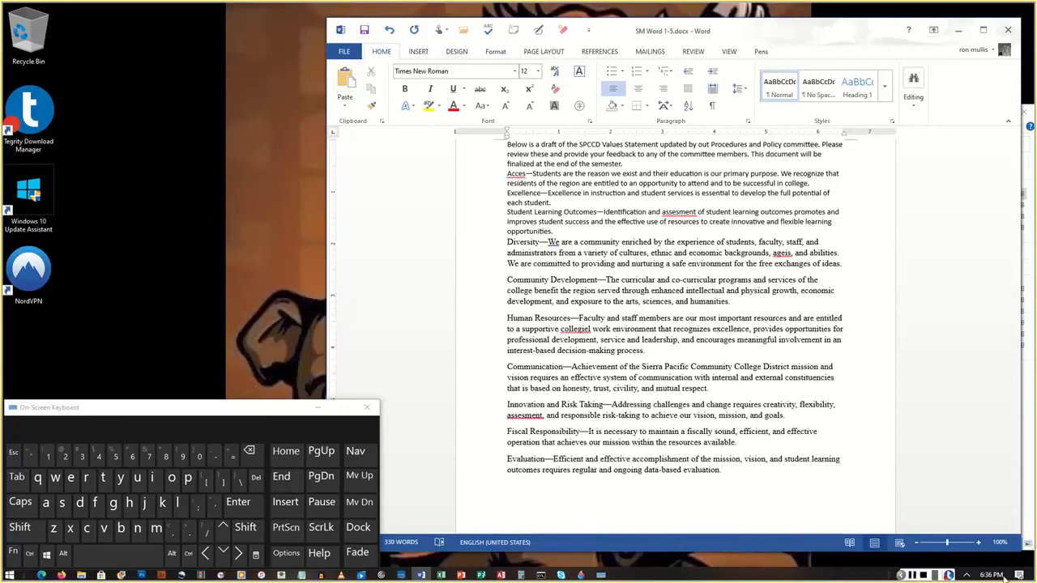
# Set the Evaluation paragraph's spacing to 12 pt after and its line spacing to Multiple at 1.15
pyautogui.click(911, 574)
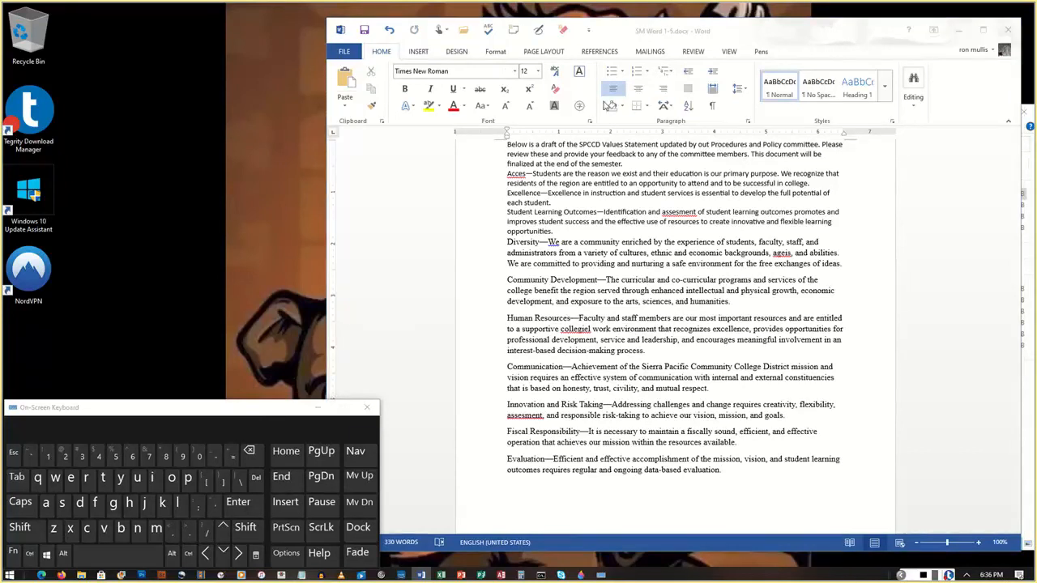
pyautogui.click(383, 57)
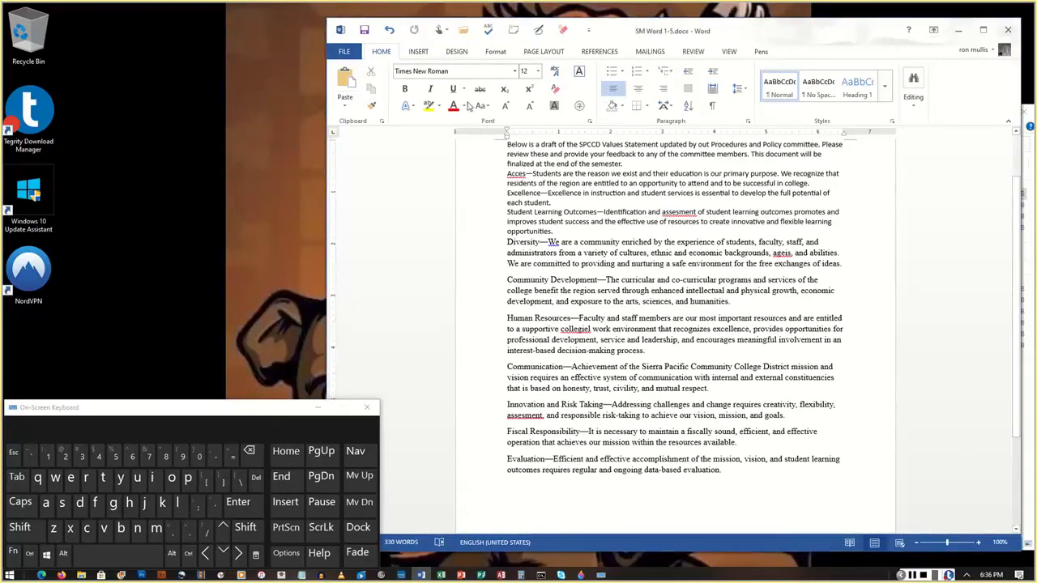
pyautogui.click(748, 124)
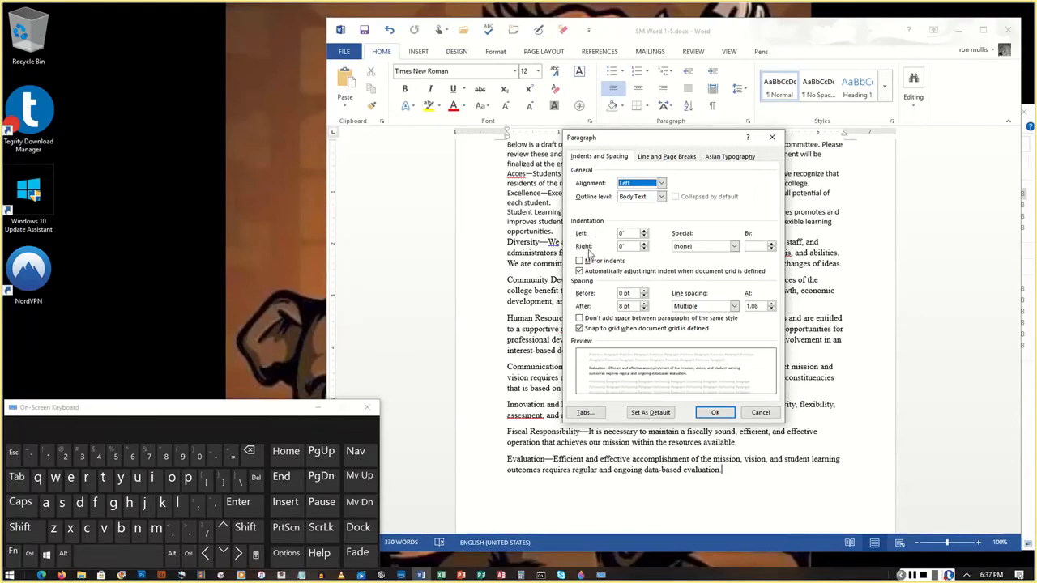
pyautogui.click(625, 306)
pyautogui.write('12')
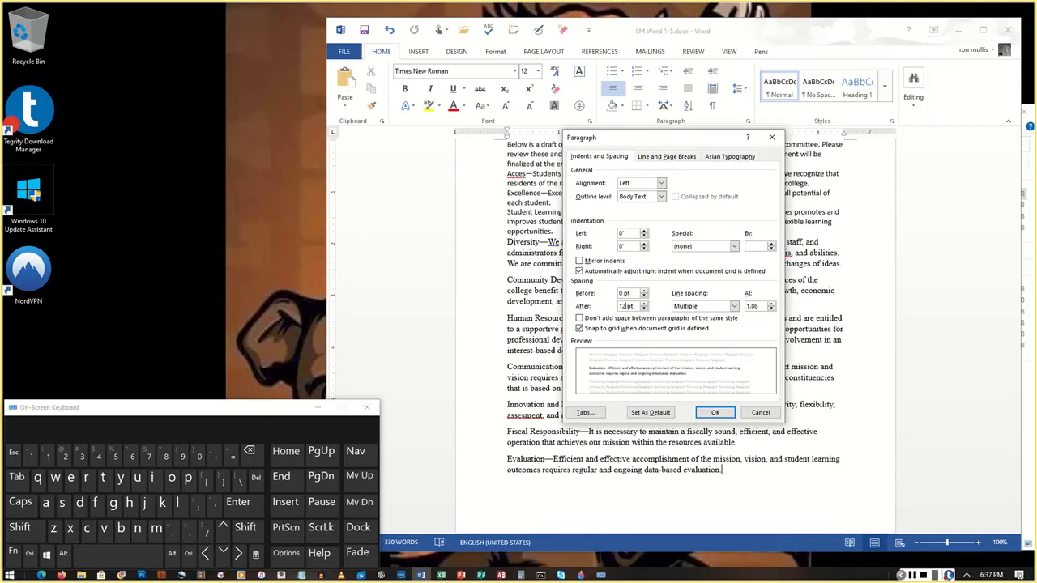
pyautogui.click(760, 306)
pyautogui.doubleClick(760, 306)
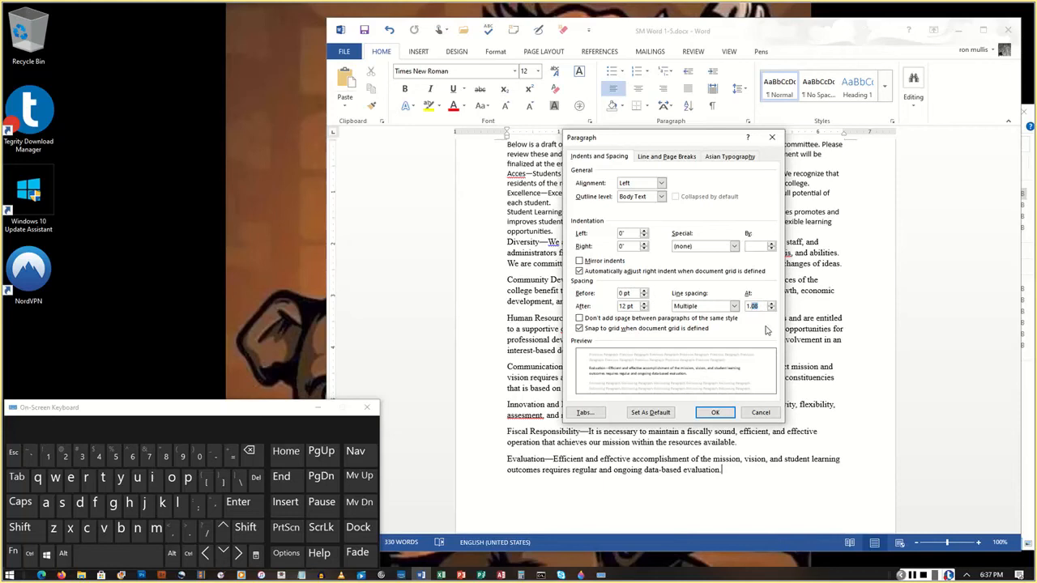
pyautogui.write('1.15')
pyautogui.click(715, 412)
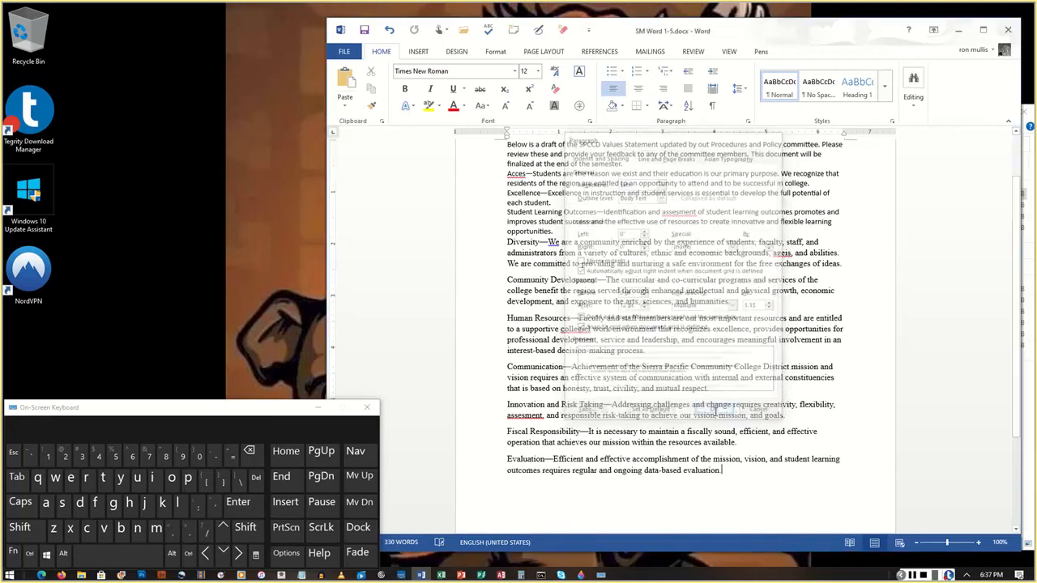
# Set the entire document's paragraph spacing to 12 pt after and its line spacing to At least 1.15
pyautogui.moveTo(735, 473); pyautogui.dragTo(553, 78)
pyautogui.click(506, 204)
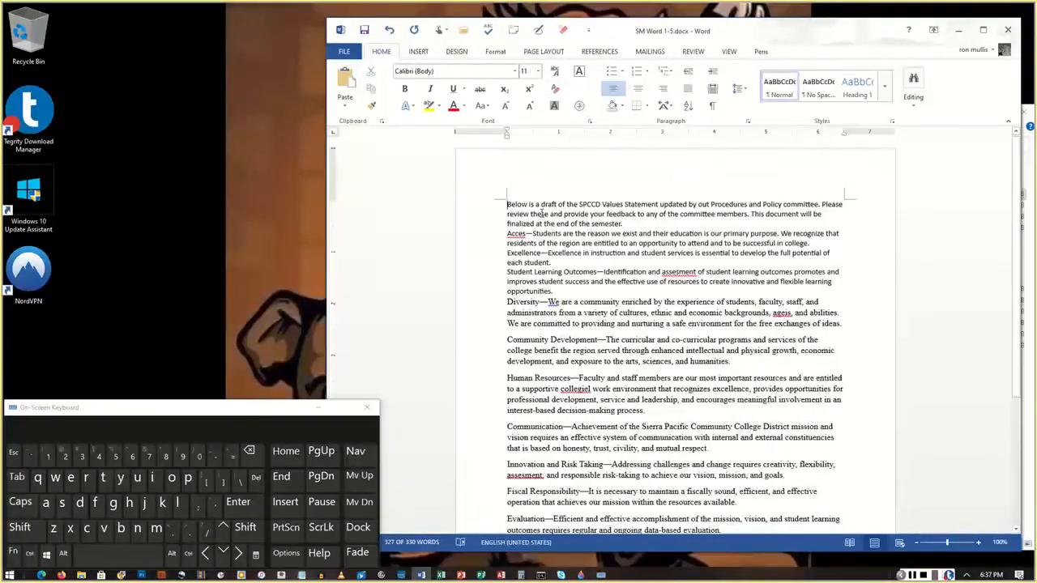
pyautogui.hotkey('ctrl', 'a')
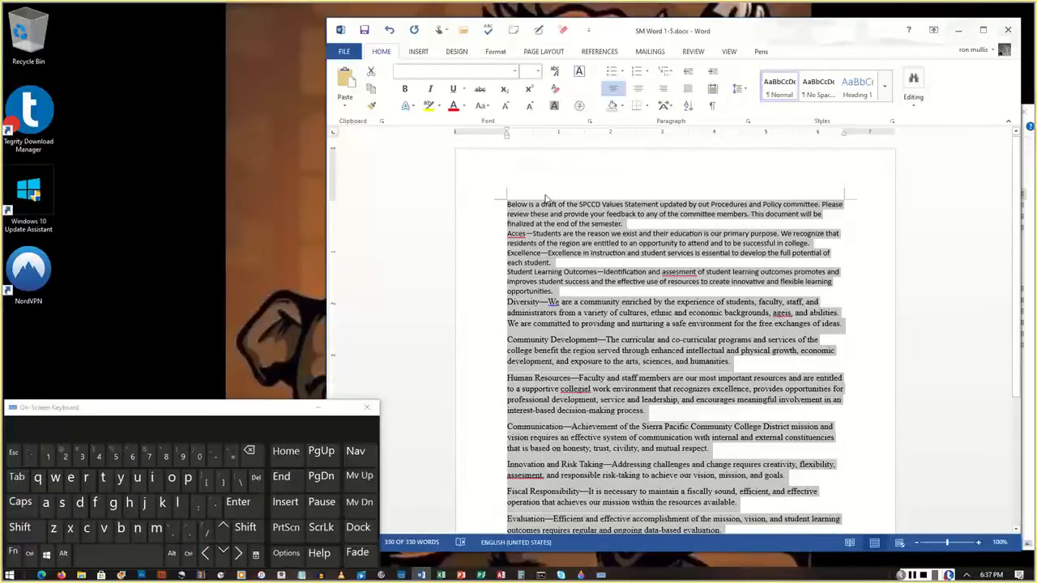
pyautogui.click(748, 121)
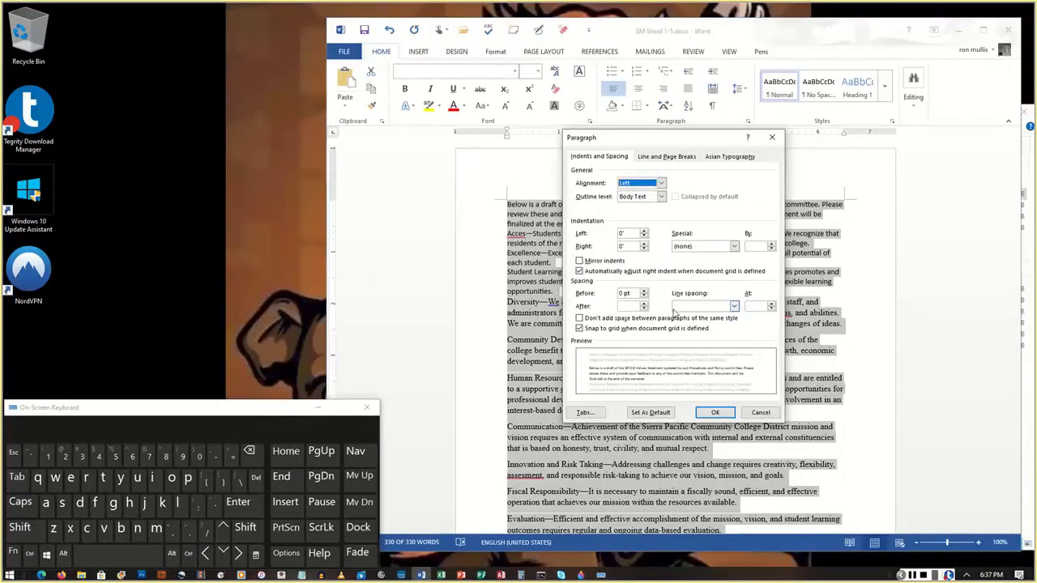
pyautogui.click(631, 306)
pyautogui.write('12')
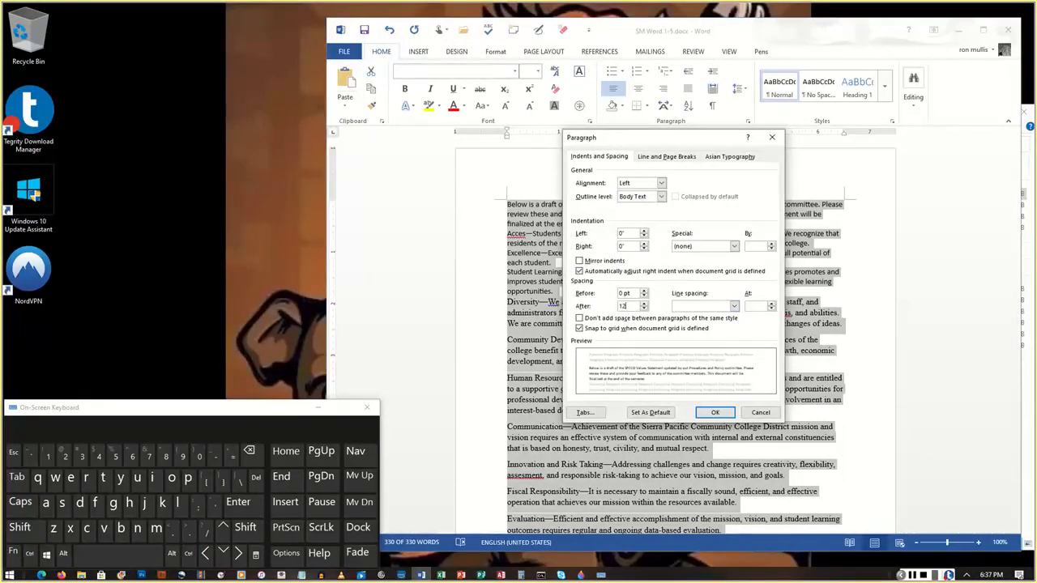
pyautogui.write(' pt')
pyautogui.click(753, 306)
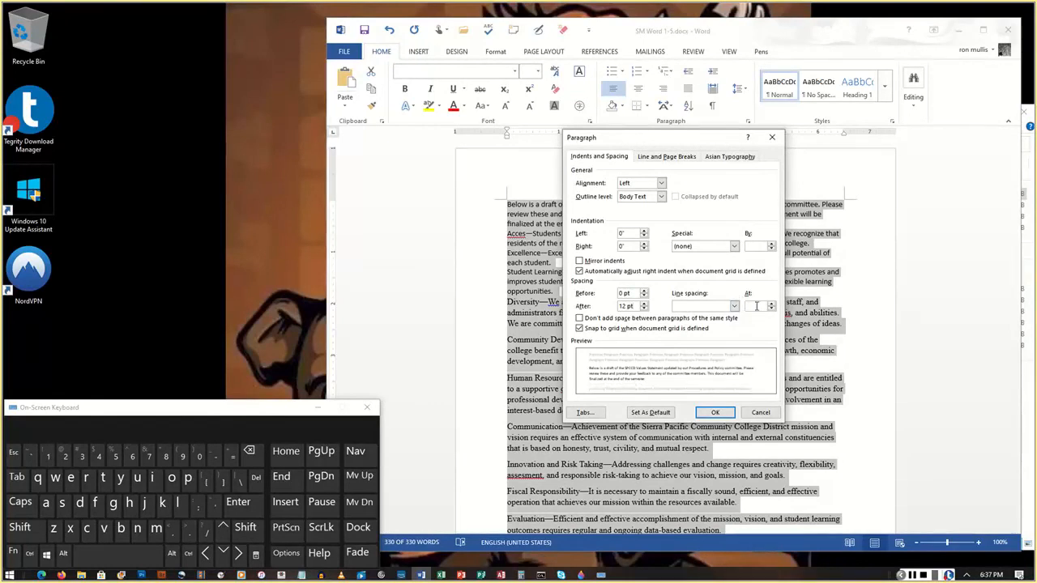
pyautogui.write('1.15')
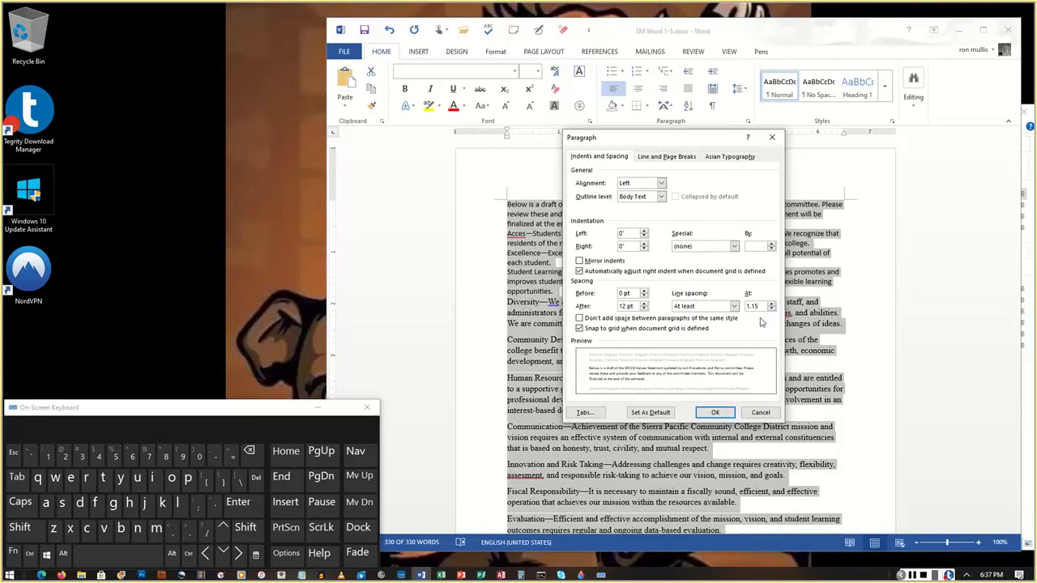
pyautogui.click(715, 412)
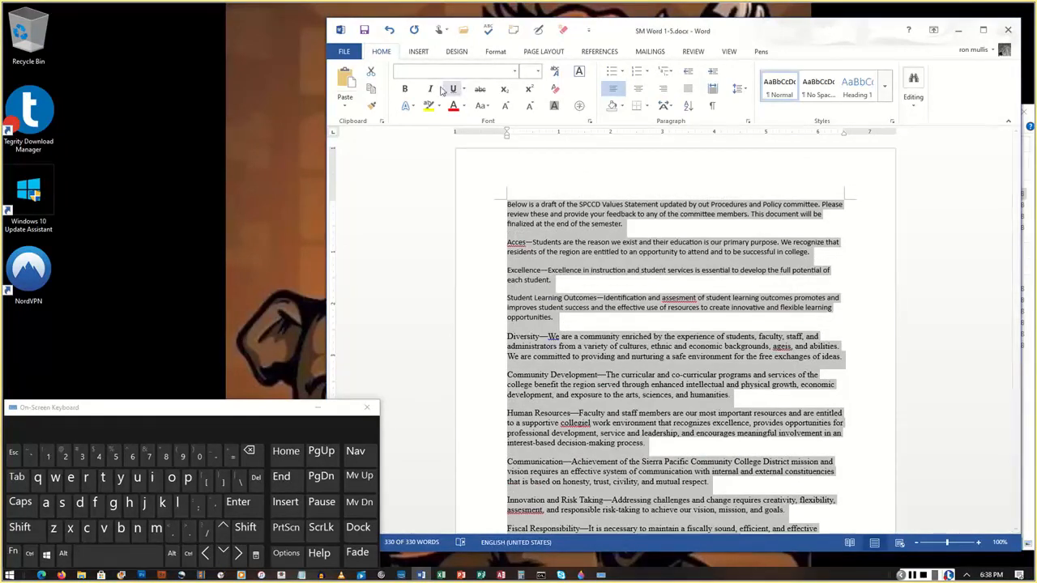
# Change the entire document's font to Calibri at size 10 and save the document
pyautogui.click(515, 73)
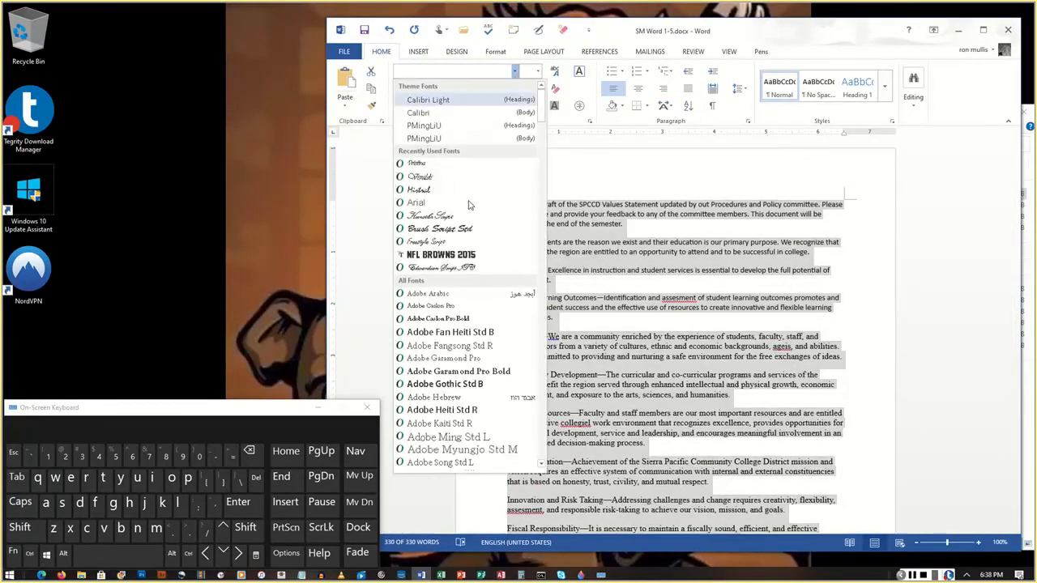
pyautogui.scroll(-3, 462, 296)
pyautogui.scroll(-15, 462, 304)
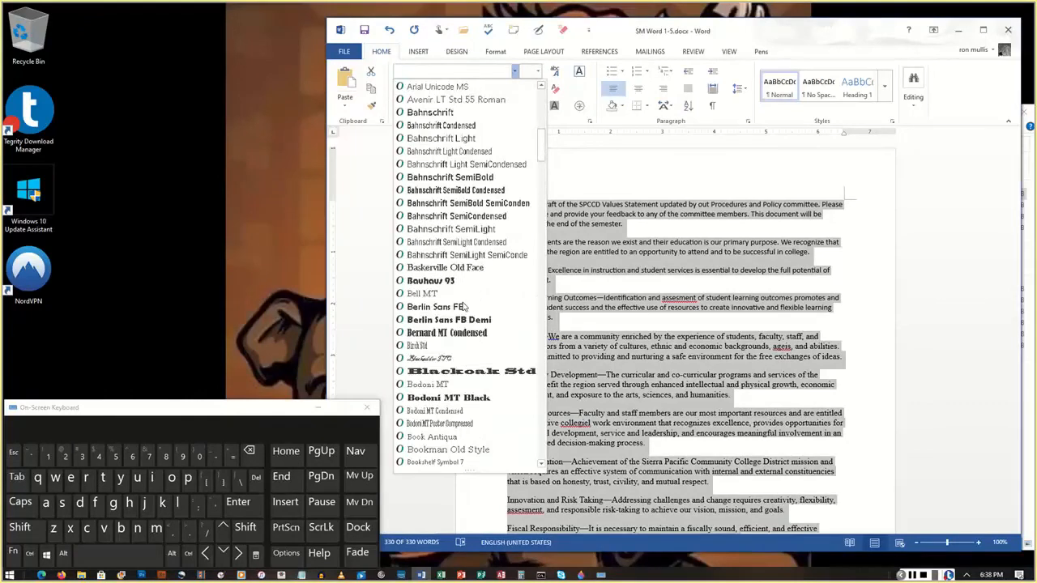
pyautogui.click(420, 268)
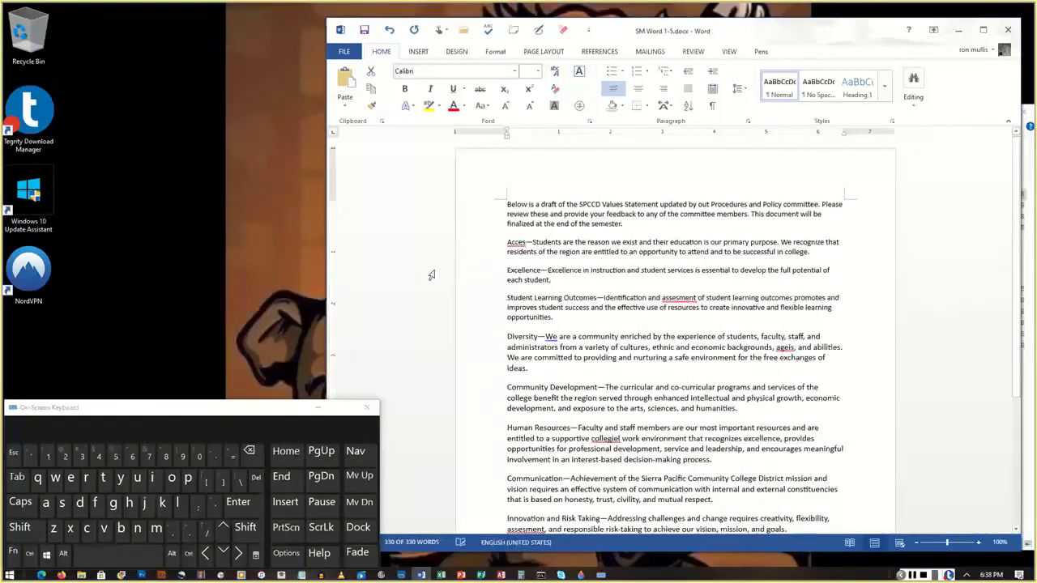
pyautogui.click(539, 72)
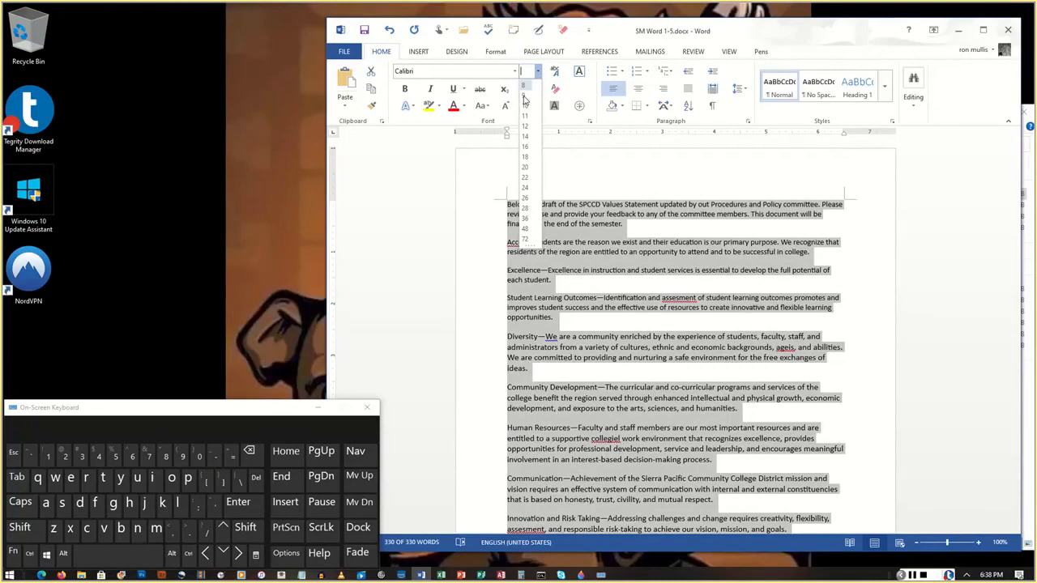
pyautogui.click(525, 106)
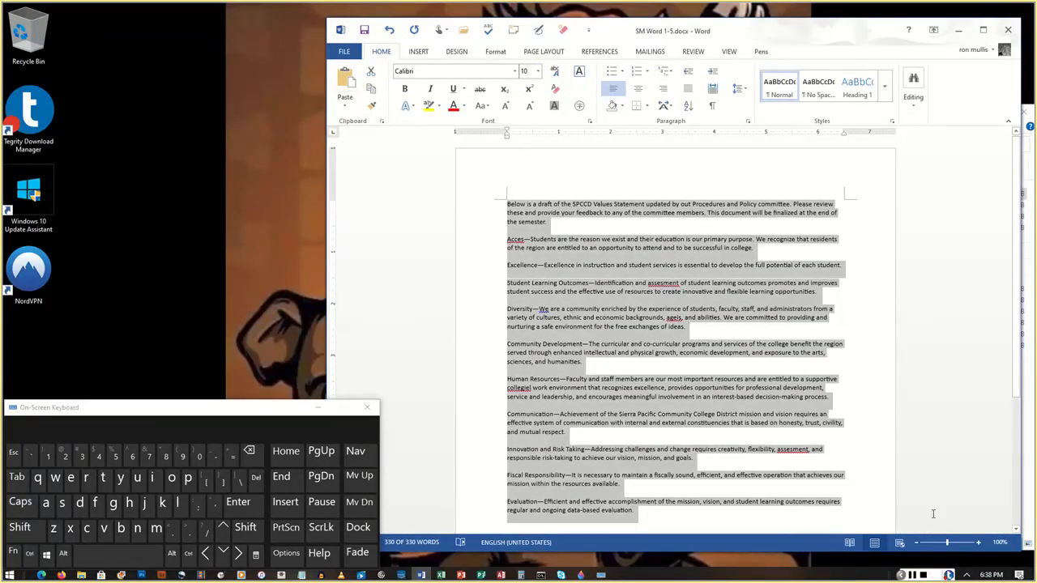
pyautogui.click(942, 454)
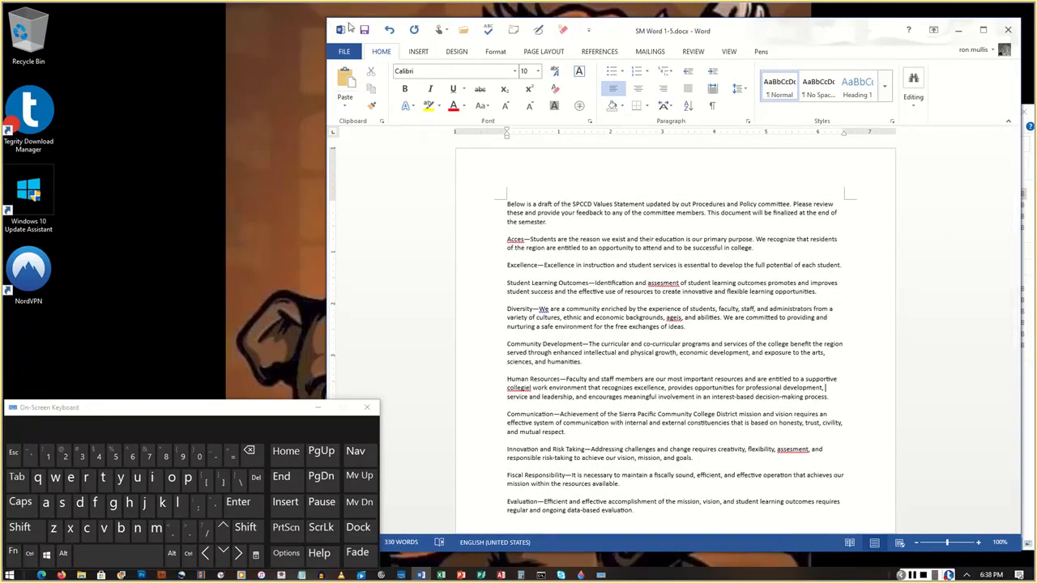
pyautogui.click(363, 32)
pyautogui.click(909, 575)
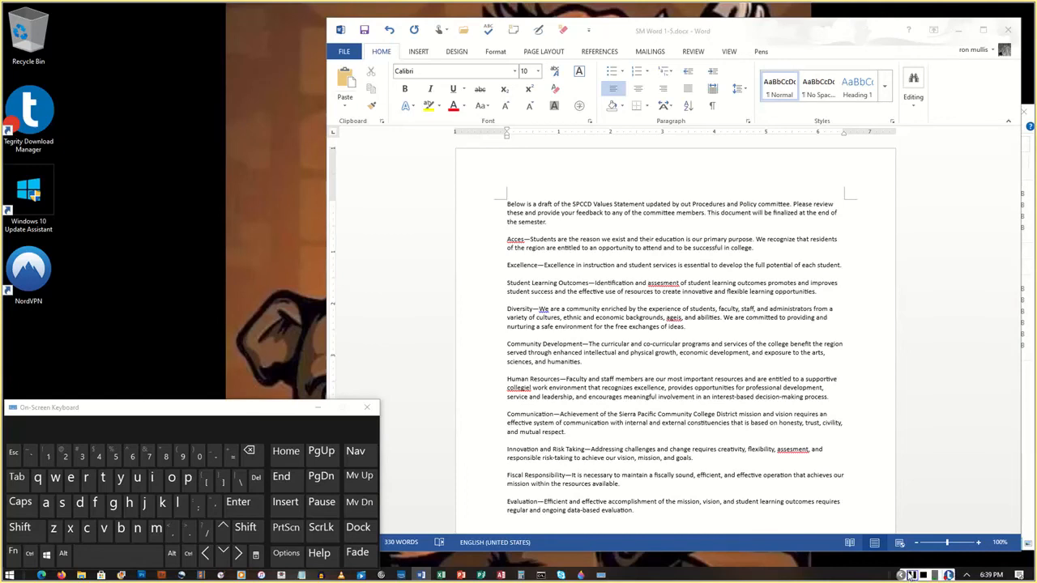
# Show the paragraph marks and other hidden formatting symbols in the document
pyautogui.click(387, 55)
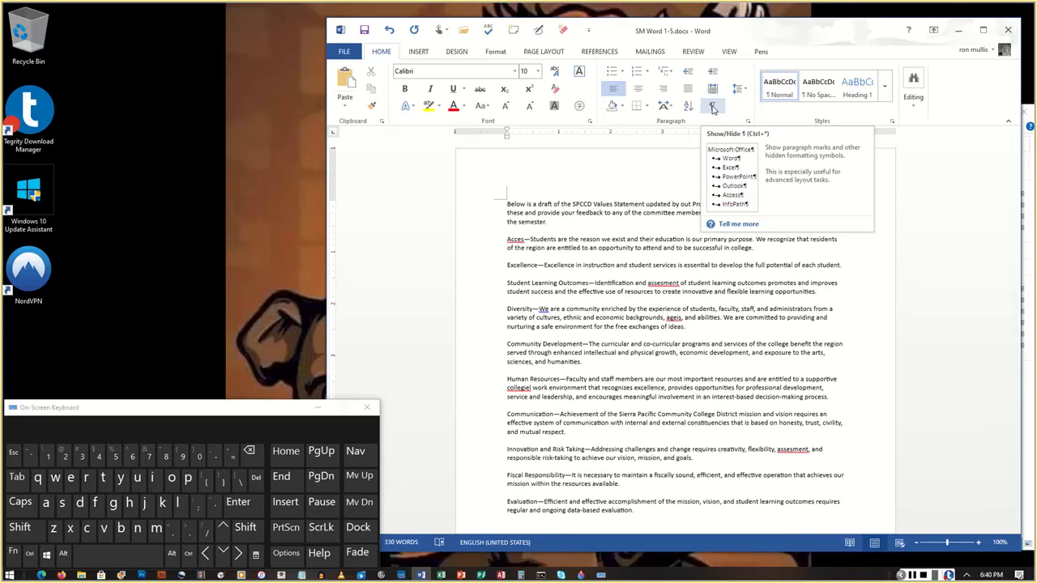
pyautogui.click(713, 106)
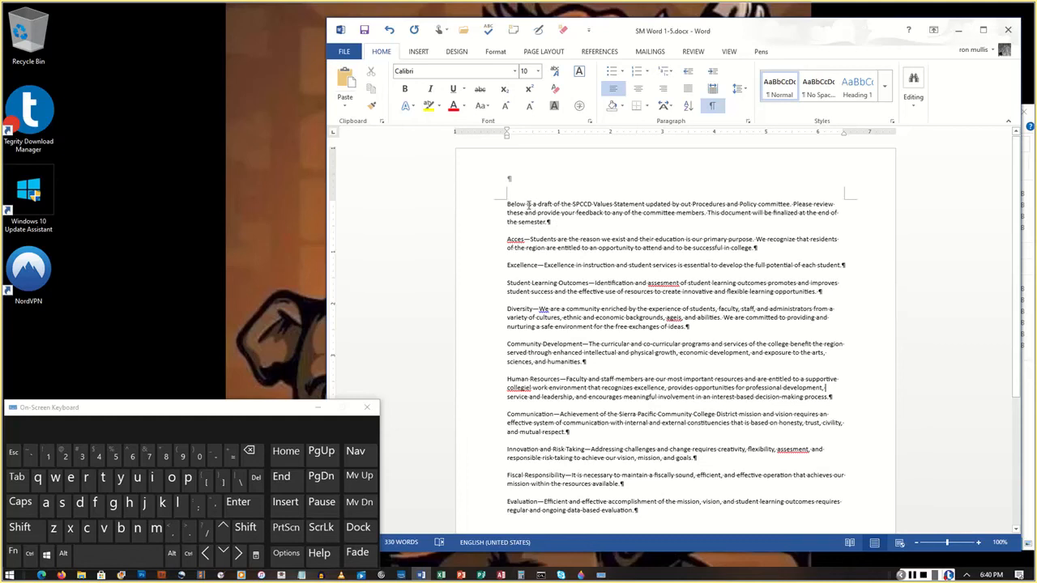
pyautogui.click(529, 206)
pyautogui.write('is')
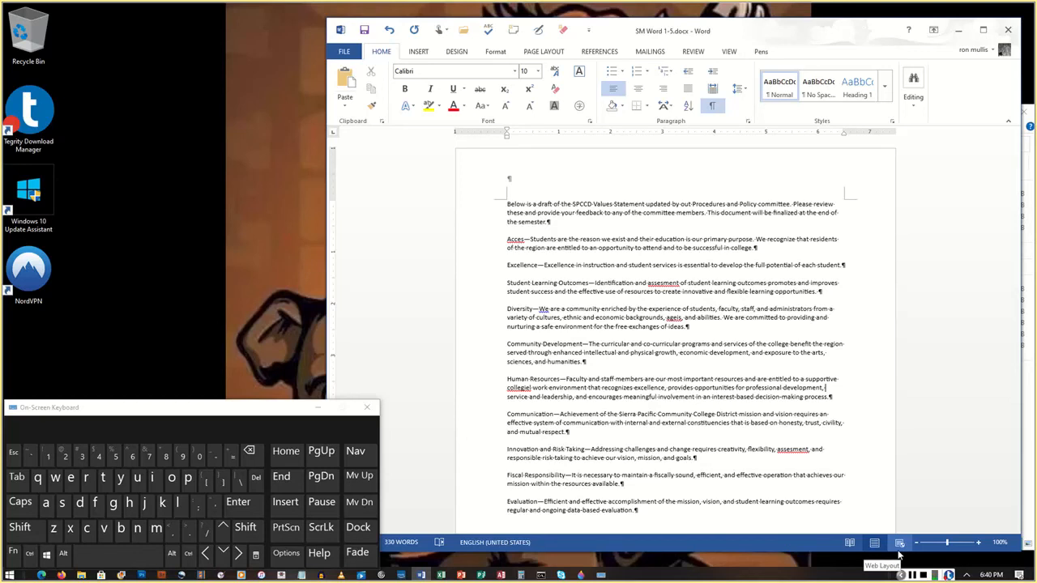
pyautogui.click(669, 388)
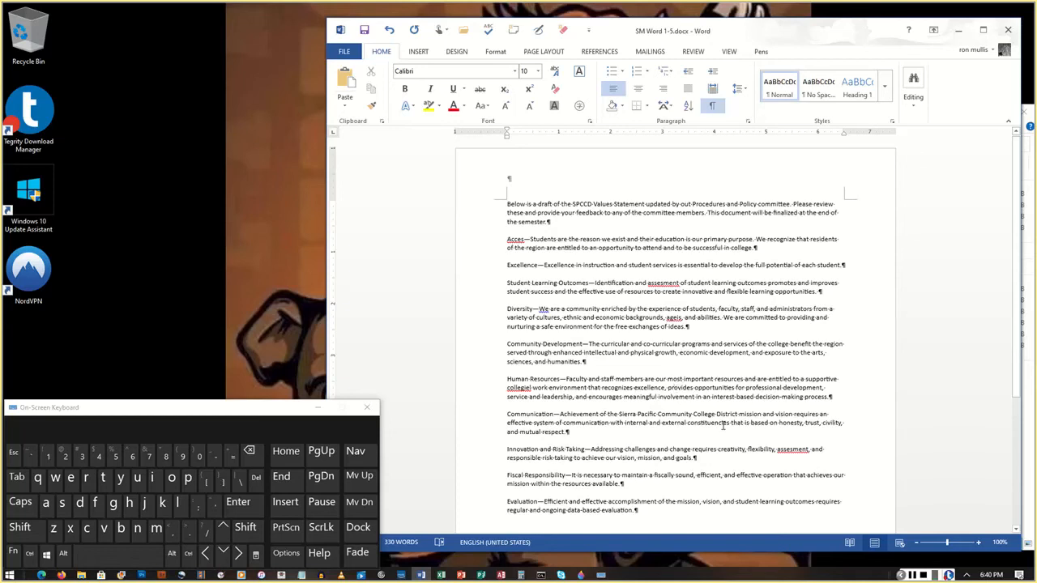
# Add a TO: line above the opening paragraph with All SPCCD Faculty, Staff, and Managers placed two tabs over
pyautogui.press('ctrl')
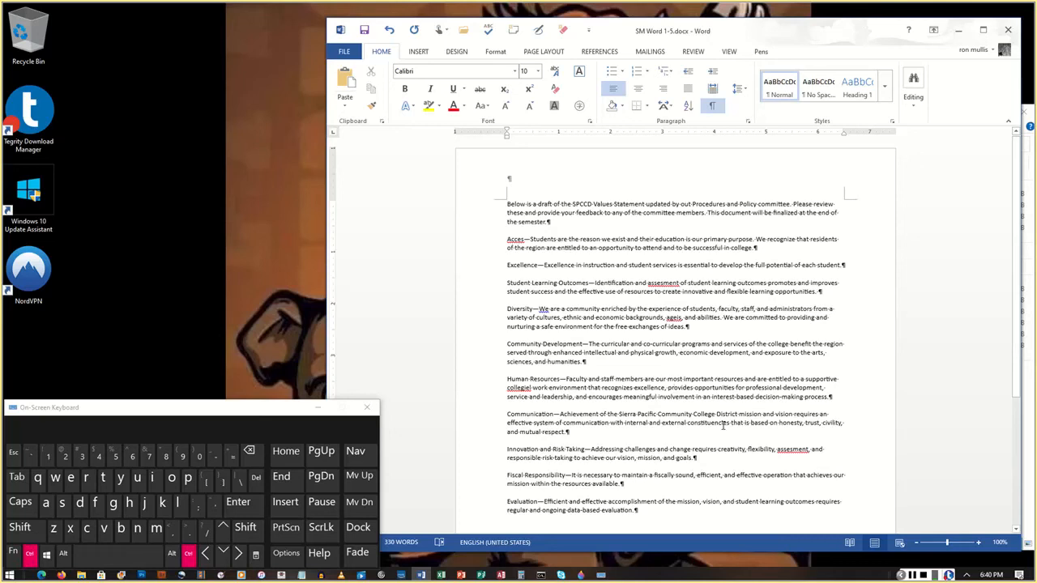
pyautogui.hotkey('ctrl', 'Home')
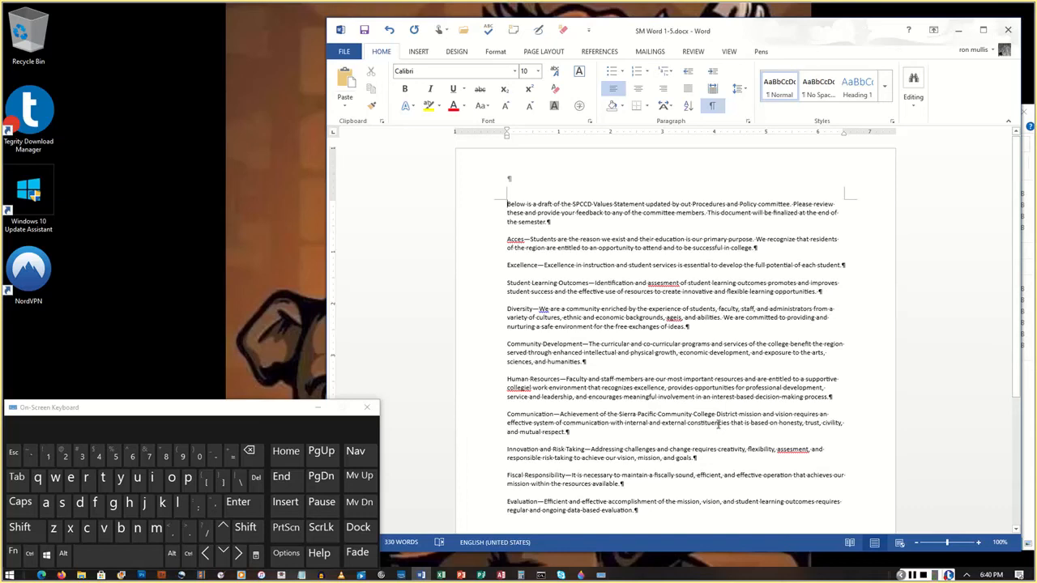
pyautogui.press('Return')
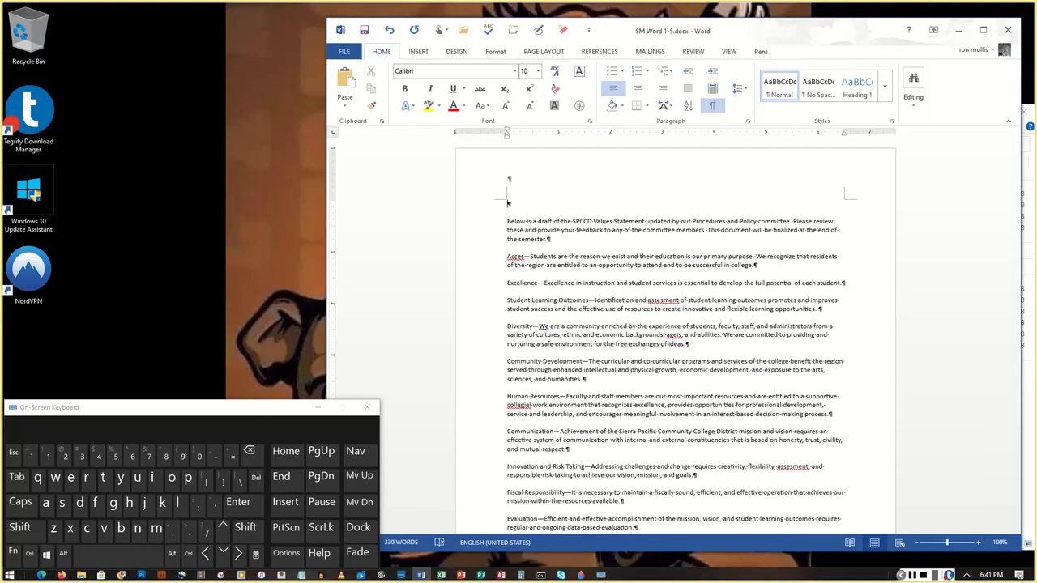
pyautogui.write('TO:')
pyautogui.press('Tab')
pyautogui.press('Tab')
pyautogui.write('All SPCC')
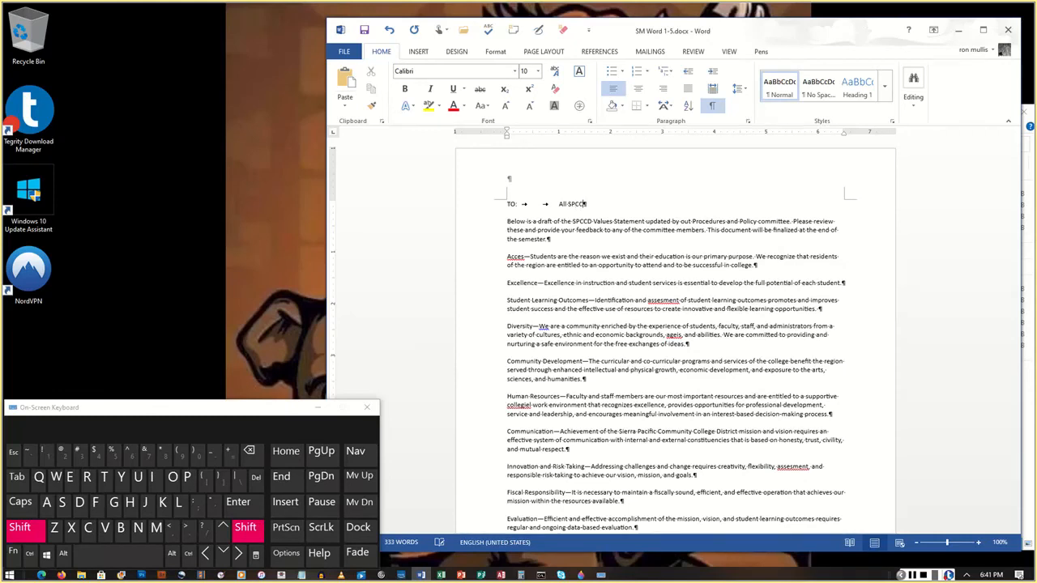
pyautogui.write('D')
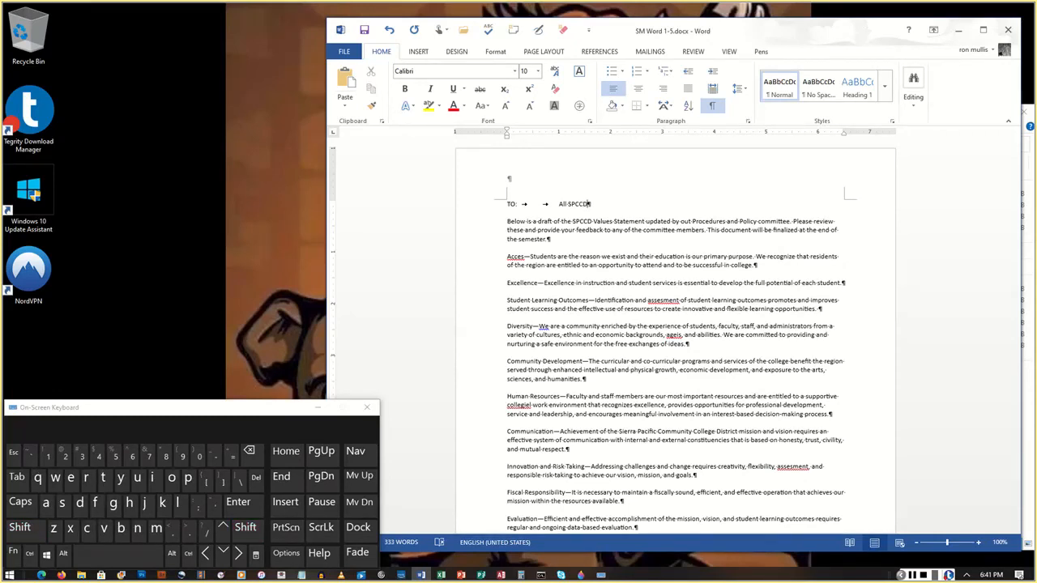
pyautogui.write(' Faculty, ')
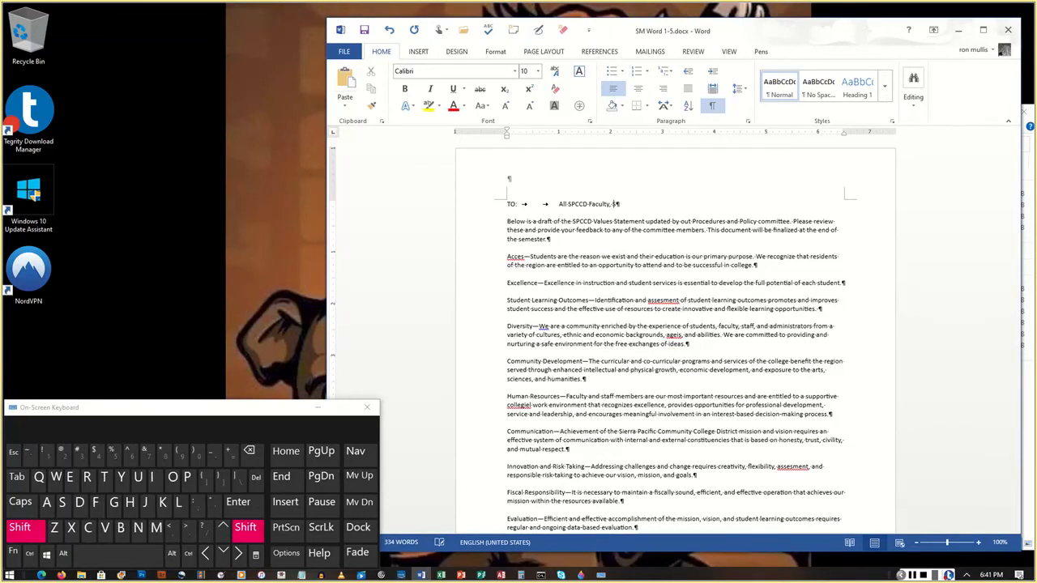
pyautogui.write('Staff, and')
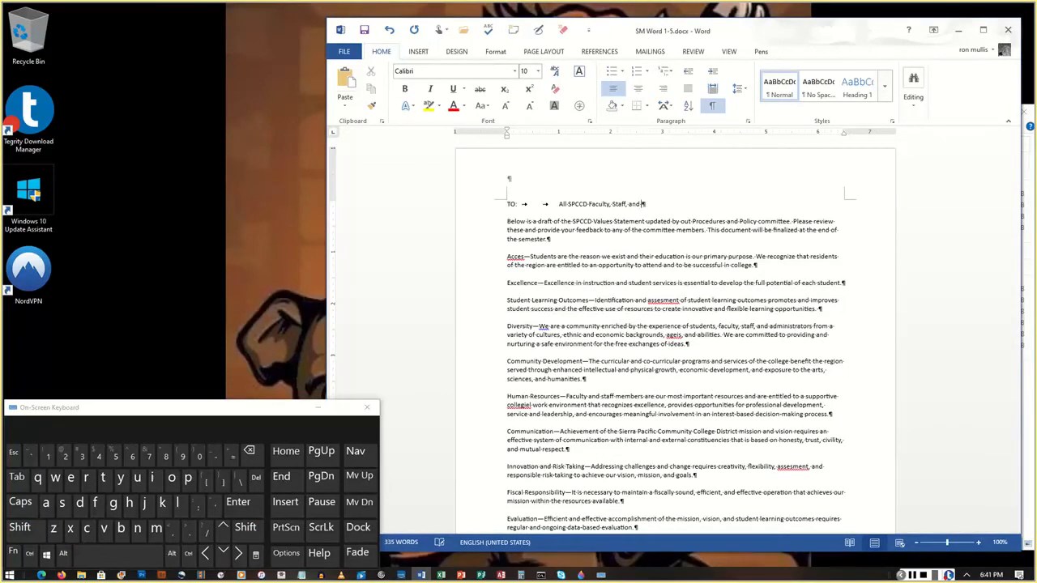
pyautogui.write(' Managers')
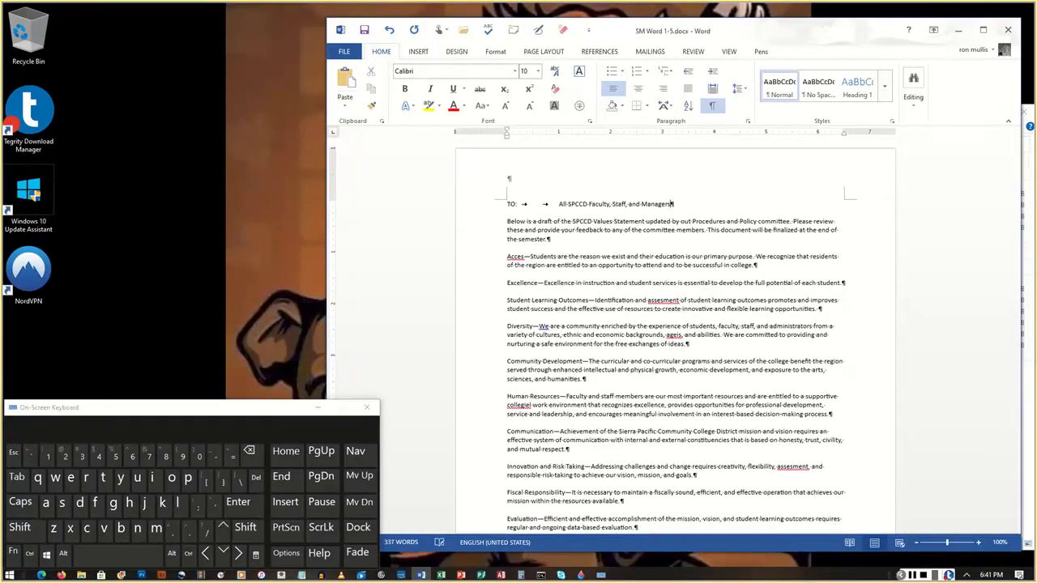
pyautogui.press('Return')
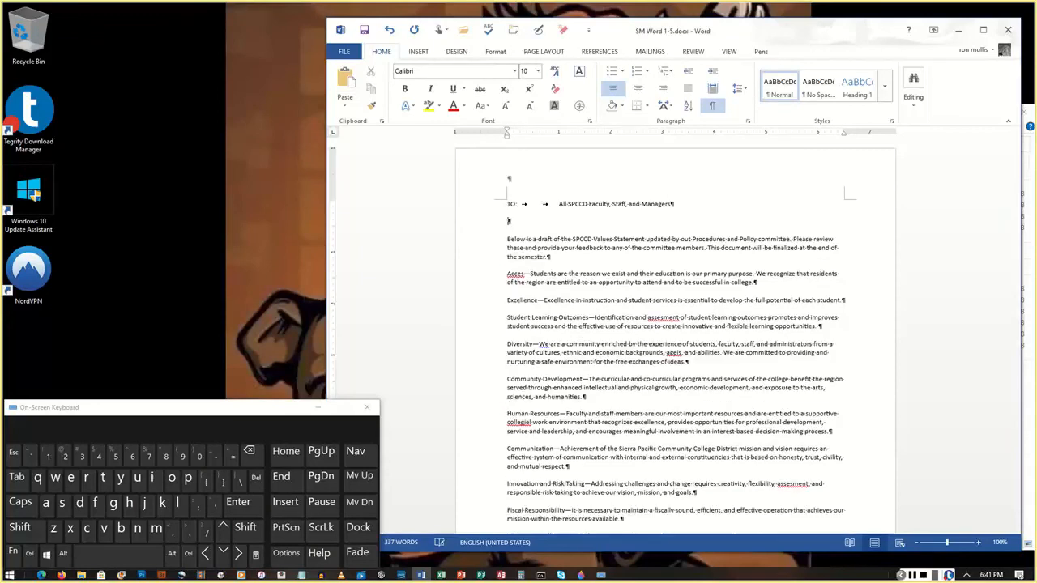
# Add a FROM: line below the TO: line with the sender's full name and the title Chancellor two tabs over
pyautogui.write('FROM')
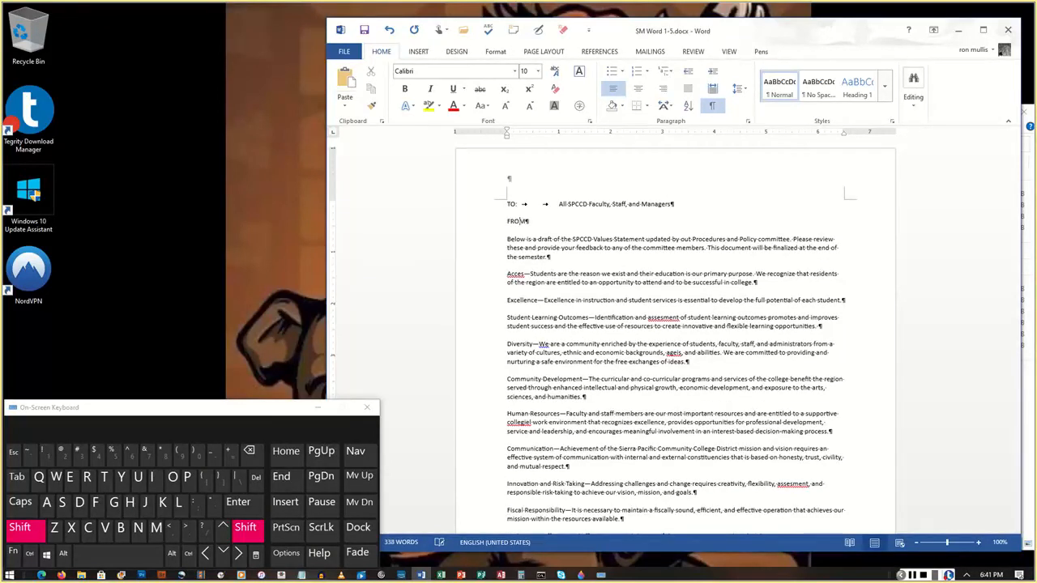
pyautogui.write(':')
pyautogui.press('Tab')
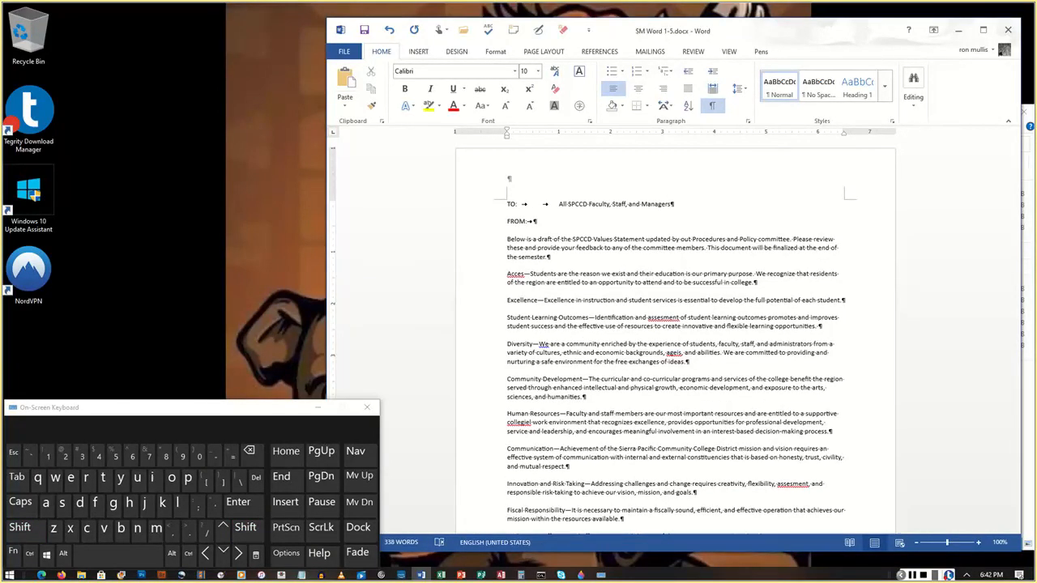
pyautogui.press('Tab')
pyautogui.press('shift')
pyautogui.write('L')
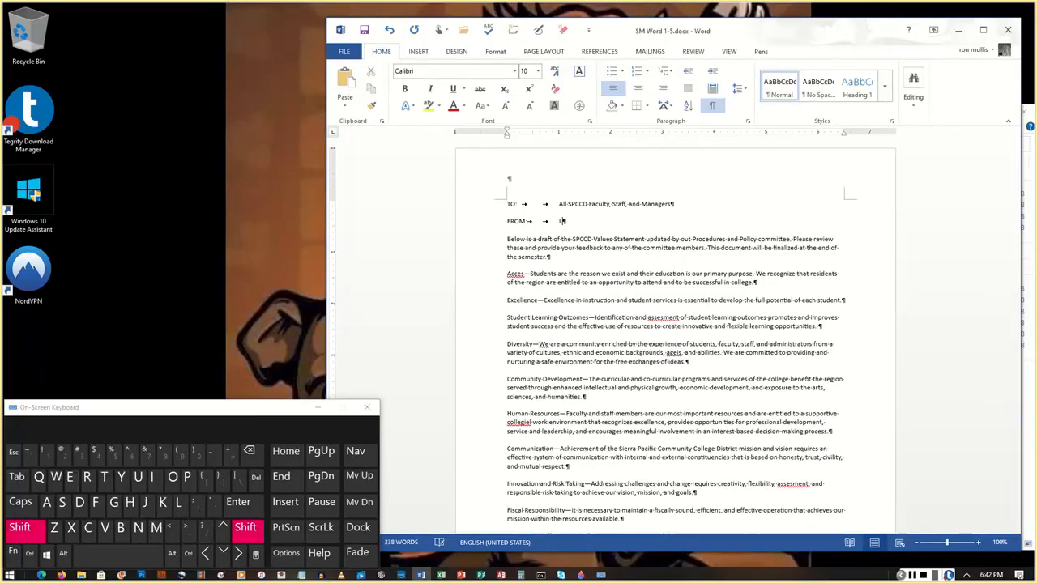
pyautogui.write('anita Morrow')
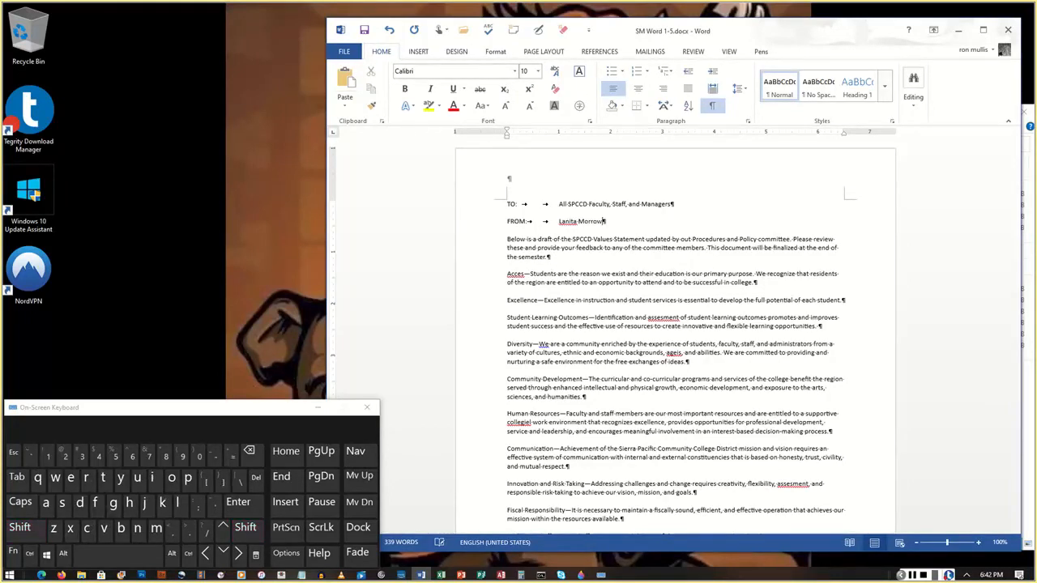
pyautogui.write(', Chancellor')
pyautogui.press('Return')
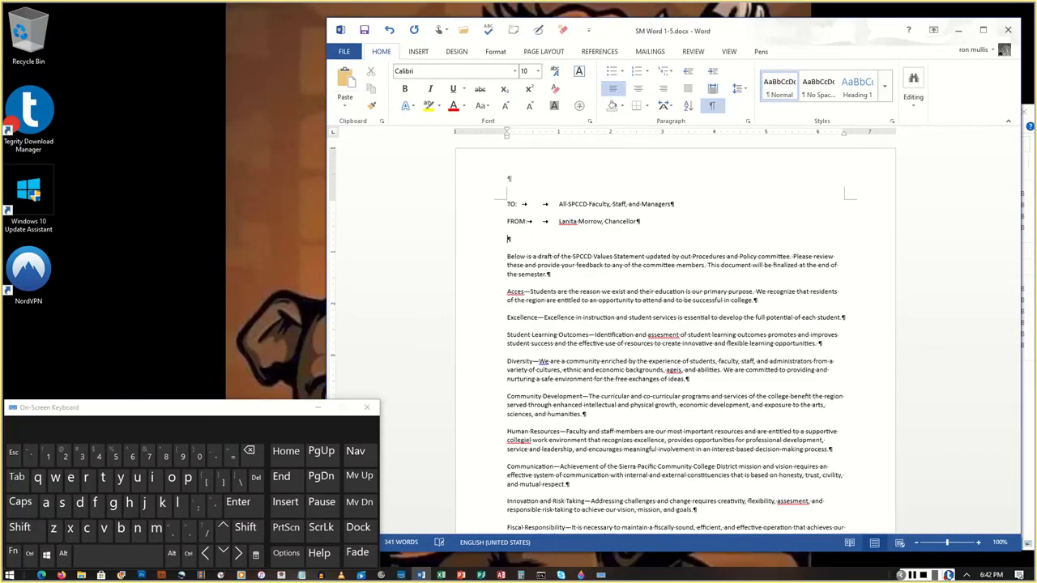
# Add a DATE: line below the FROM: line with March 1, 2021 placed two tabs over
pyautogui.write('DATE')
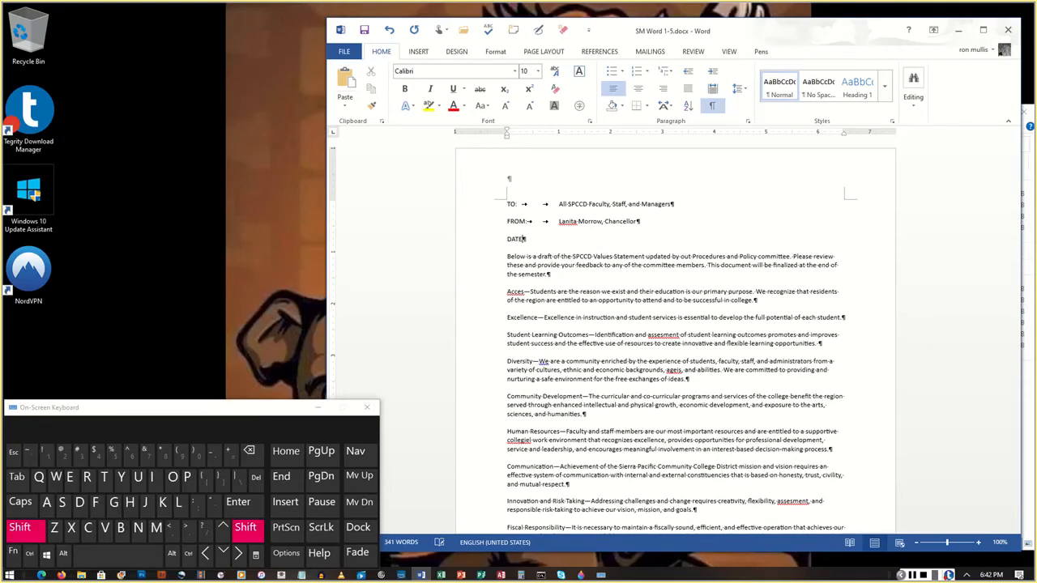
pyautogui.write(':')
pyautogui.press('Tab')
pyautogui.press('Tab')
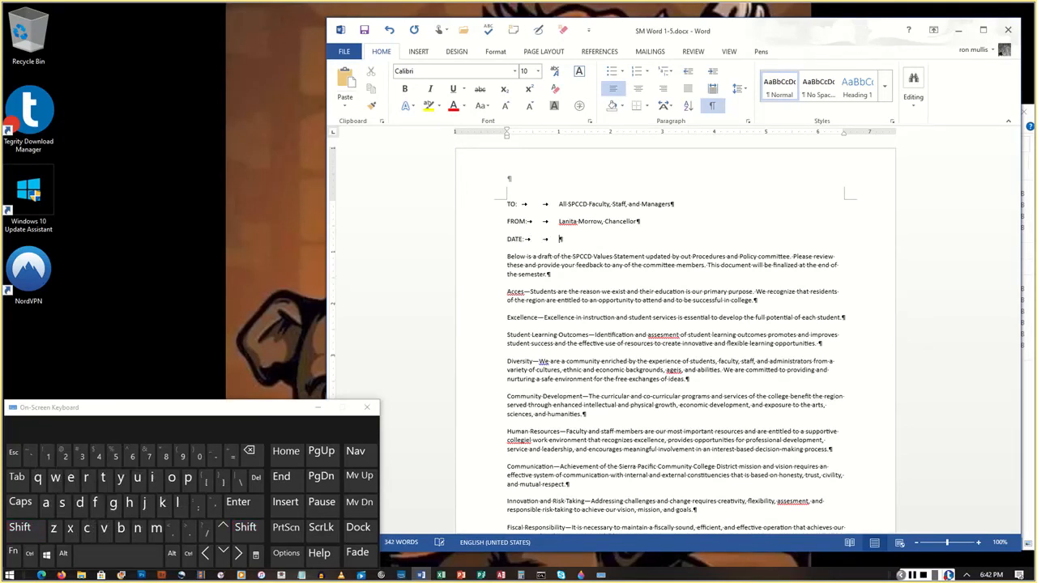
pyautogui.write('0')
pyautogui.press('BackSpace')
pyautogui.write('March')
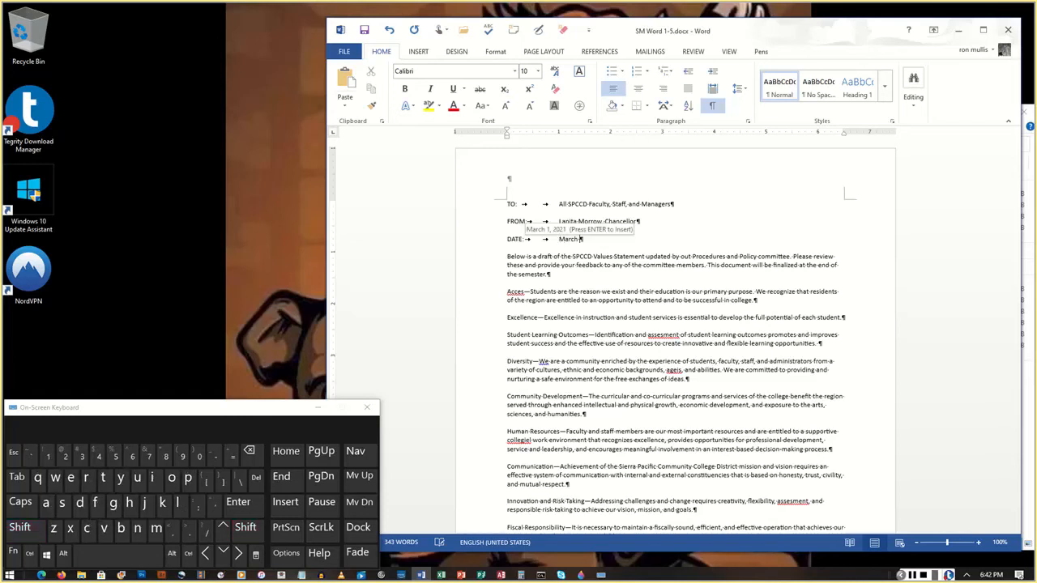
pyautogui.press('Return')
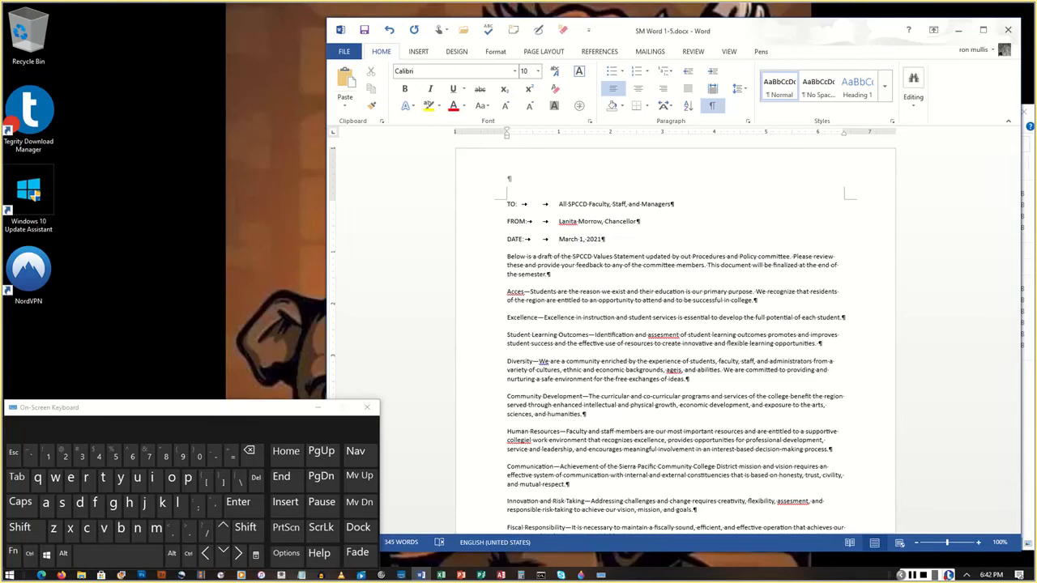
pyautogui.press('Return')
# Add a SUBJECT line with Draft of SPCCD Values Statement one tab over, followed by an empty line
pyautogui.write('S')
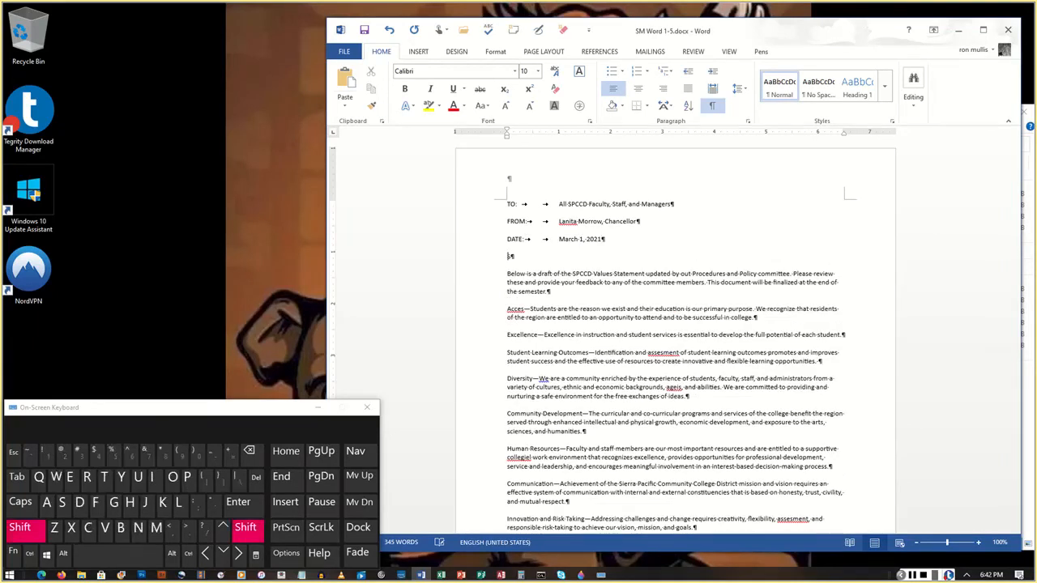
pyautogui.write('UBJECT:')
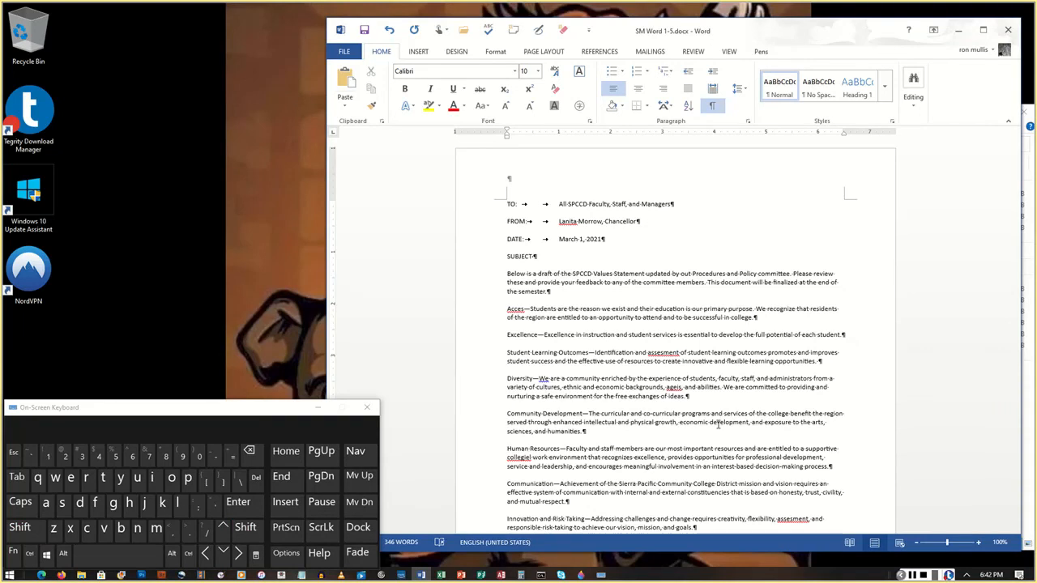
pyautogui.press('Tab')
pyautogui.write('Draft of SP')
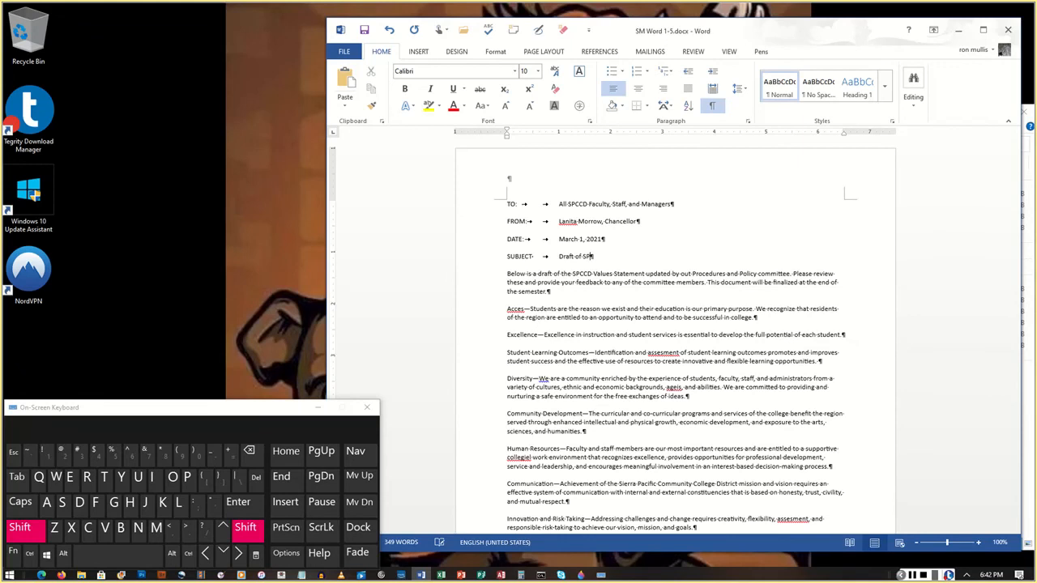
pyautogui.write('CCD Val')
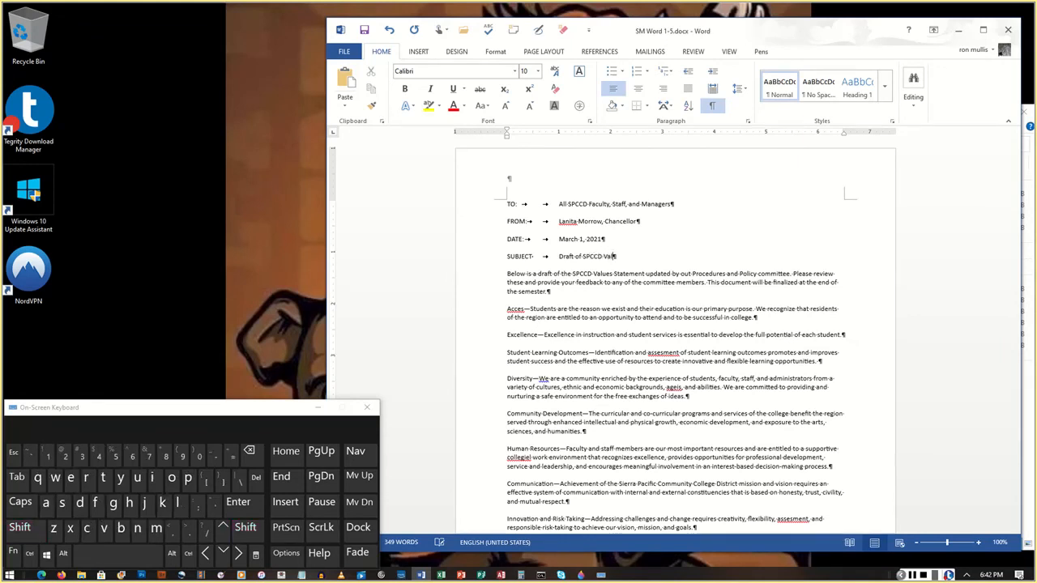
pyautogui.write('ues Statement')
pyautogui.press('Return')
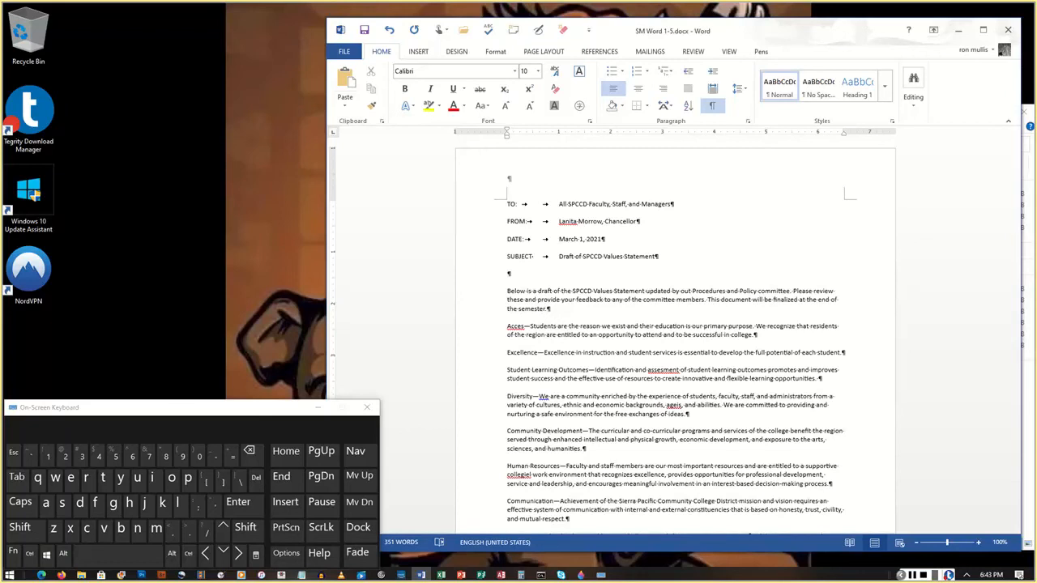
# Set the spacing before the TO: line's paragraph to 24 pt
pyautogui.click(503, 205)
pyautogui.click(748, 121)
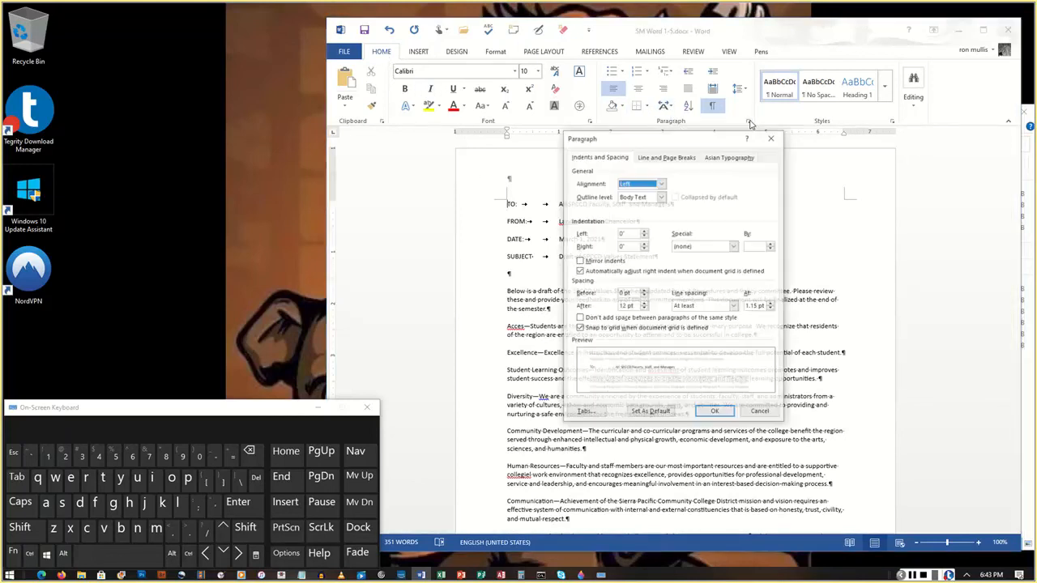
pyautogui.click(624, 293)
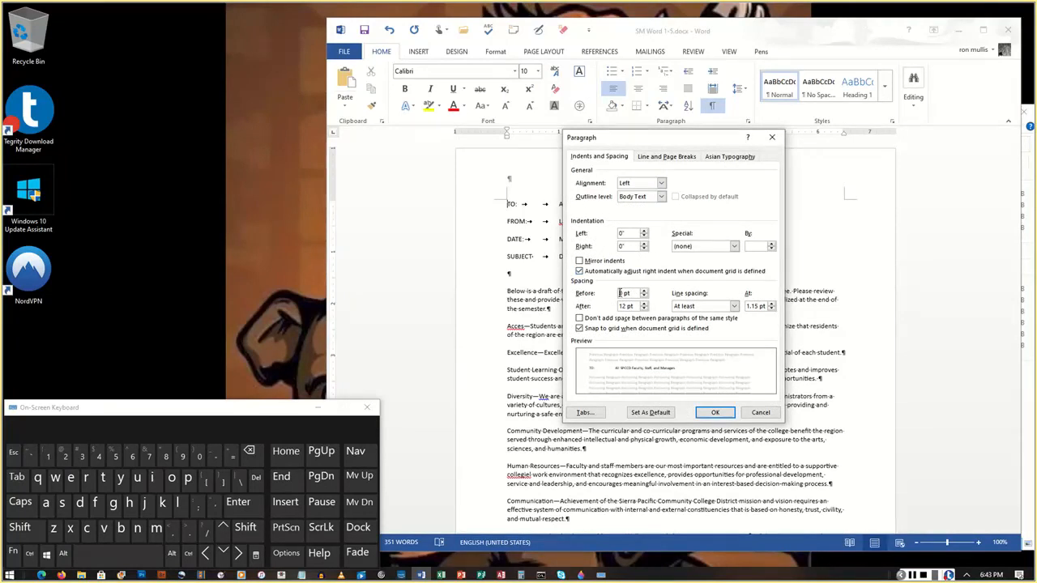
pyautogui.press('Delete')
pyautogui.write('24')
pyautogui.click(715, 412)
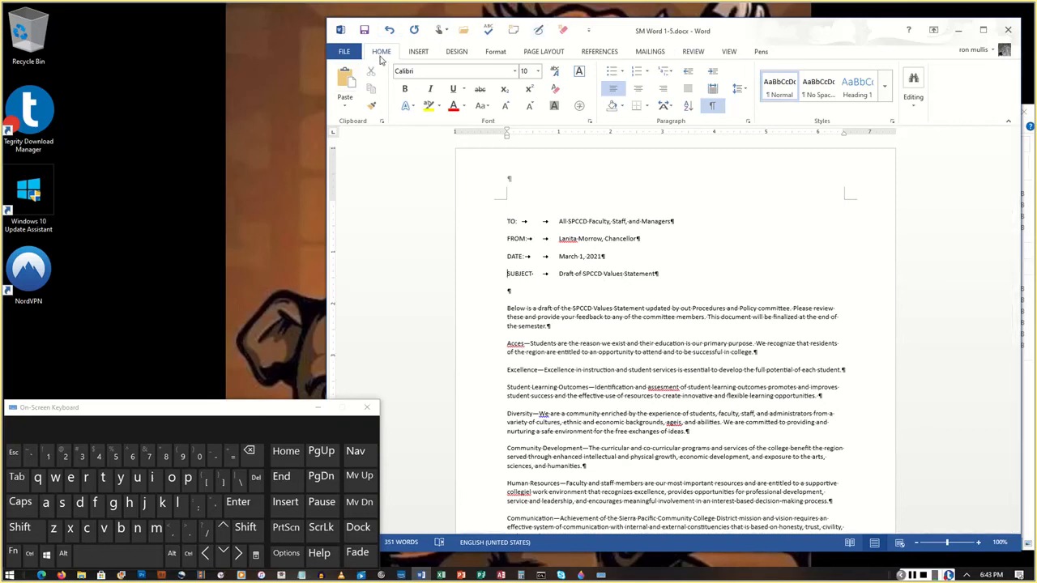
# Set the spacing after the SUBJECT line's paragraph to 18 pt
pyautogui.click(747, 123)
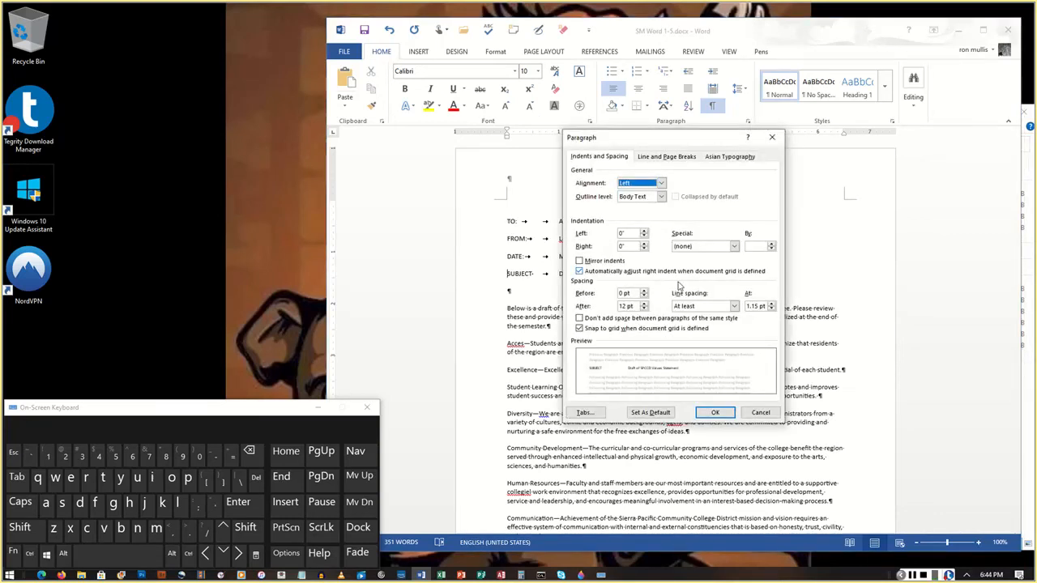
pyautogui.click(624, 306)
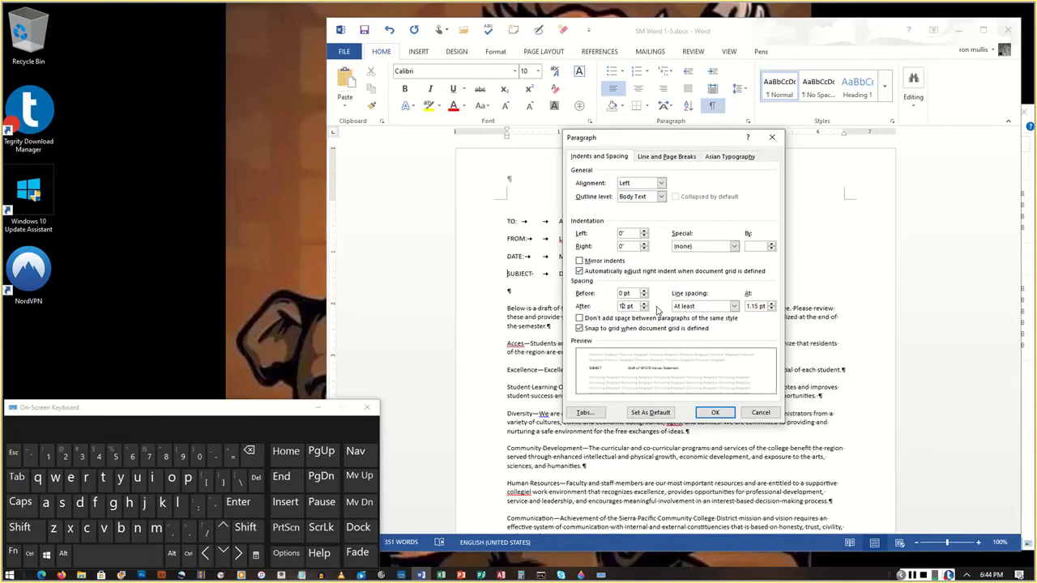
pyautogui.press('BackSpace')
pyautogui.write('8')
pyautogui.click(716, 413)
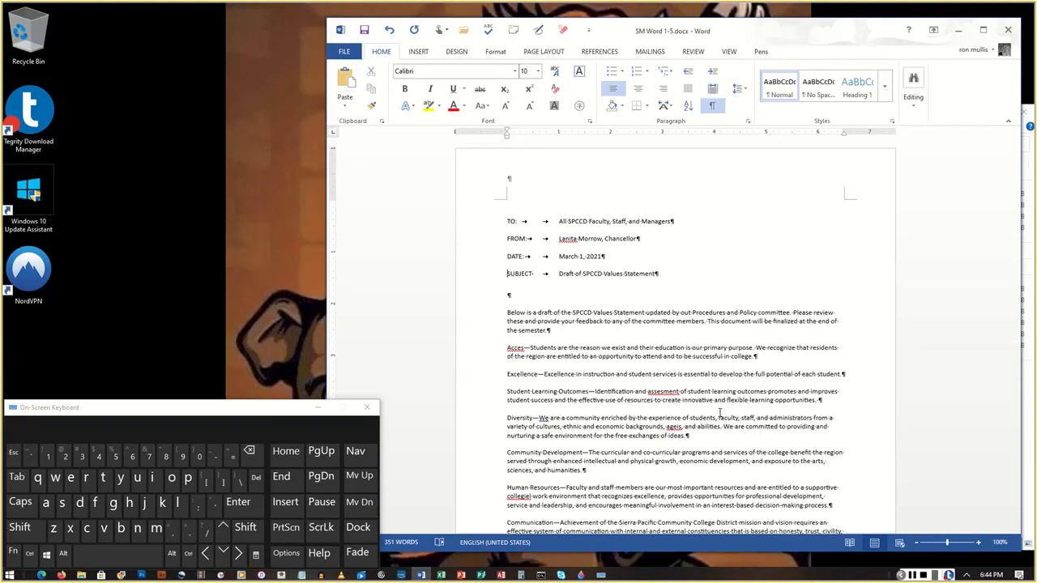
# Add the sender's flagged first name in the FROM: line to the dictionary and correct the misspelled Acces to Access
pyautogui.rightClick(560, 238)
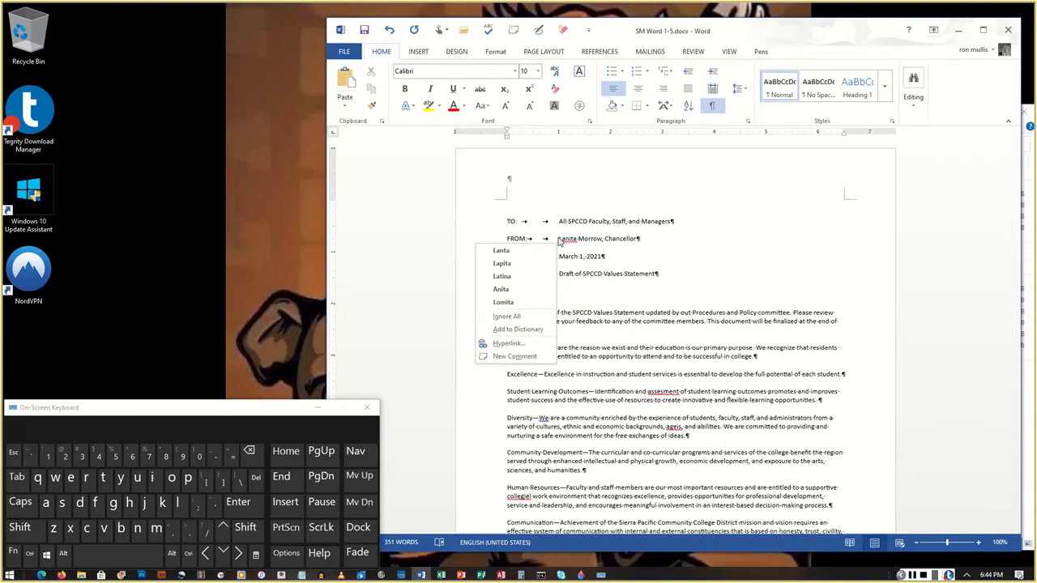
pyautogui.click(565, 243)
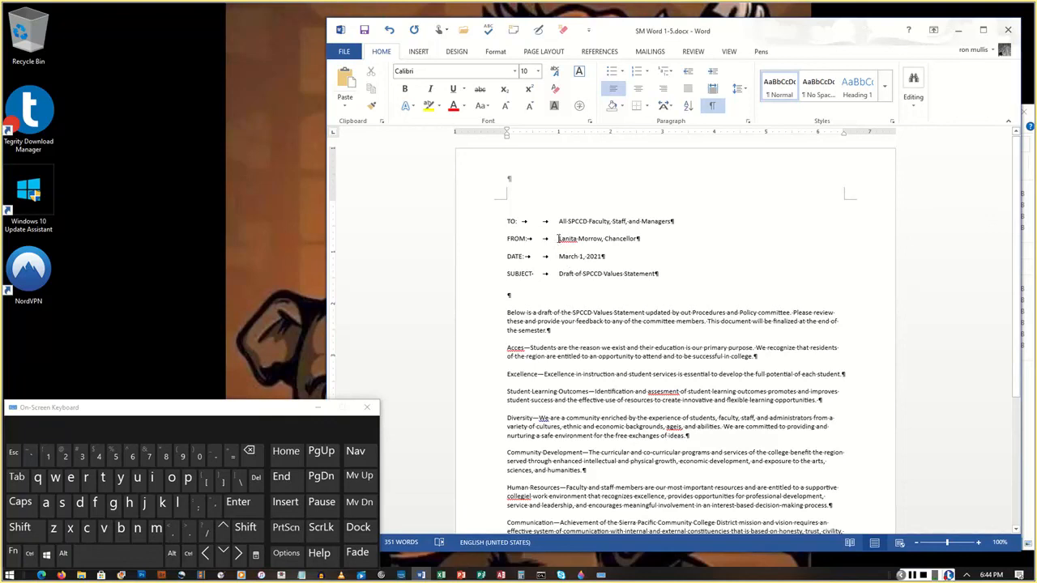
pyautogui.rightClick(558, 239)
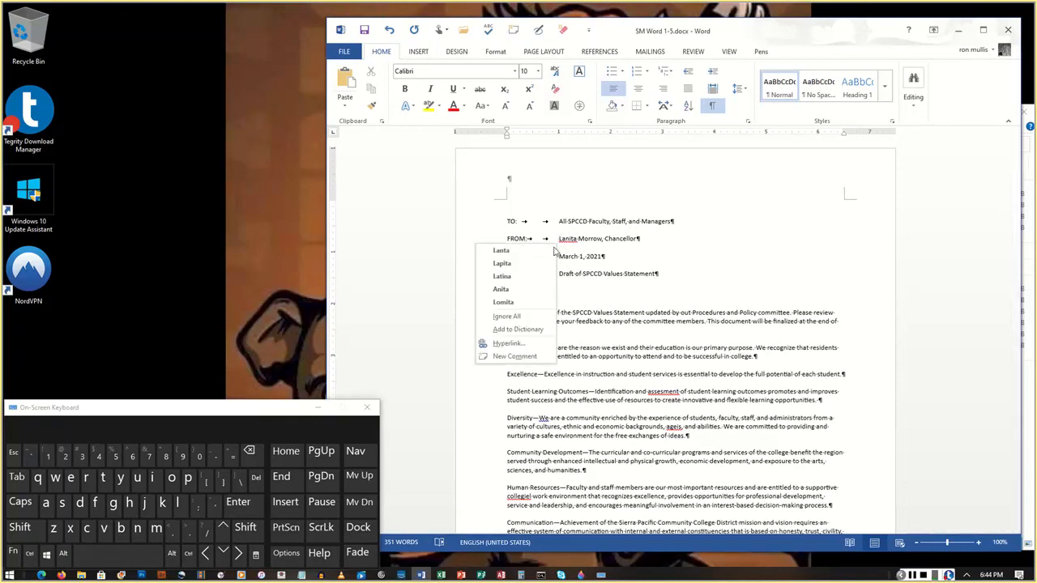
pyautogui.click(528, 329)
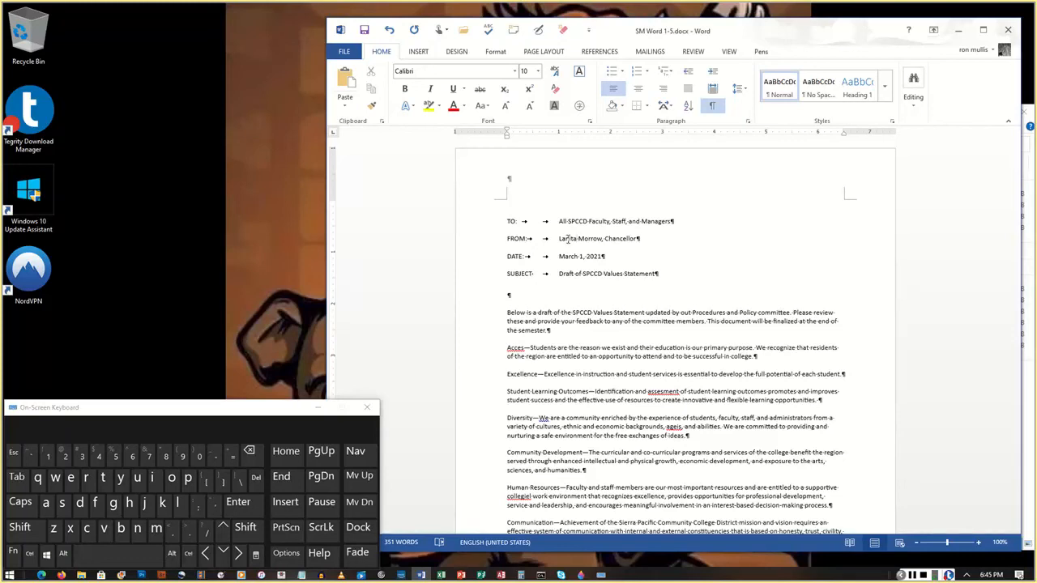
pyautogui.rightClick(508, 350)
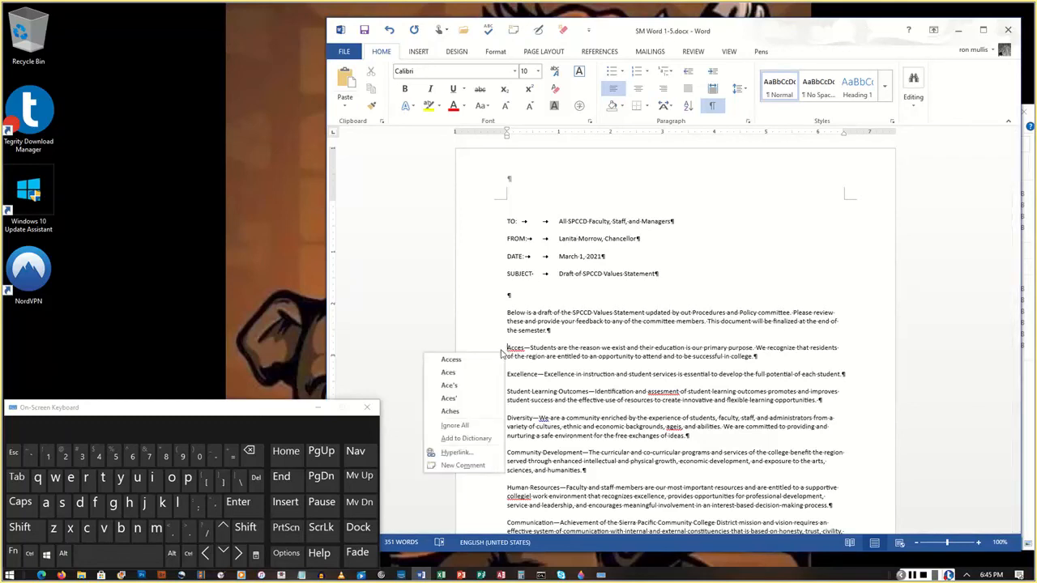
pyautogui.click(468, 361)
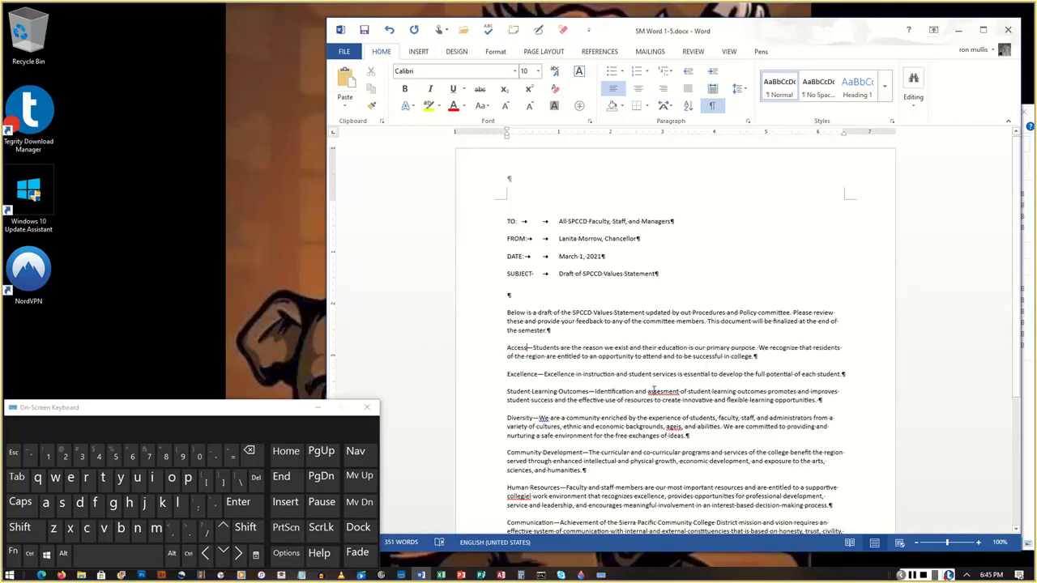
# Correct the flagged misspellings to assessment in the Student Learning Outcomes paragraph and ages in the Diversity paragraph
pyautogui.rightClick(656, 391)
pyautogui.click(634, 403)
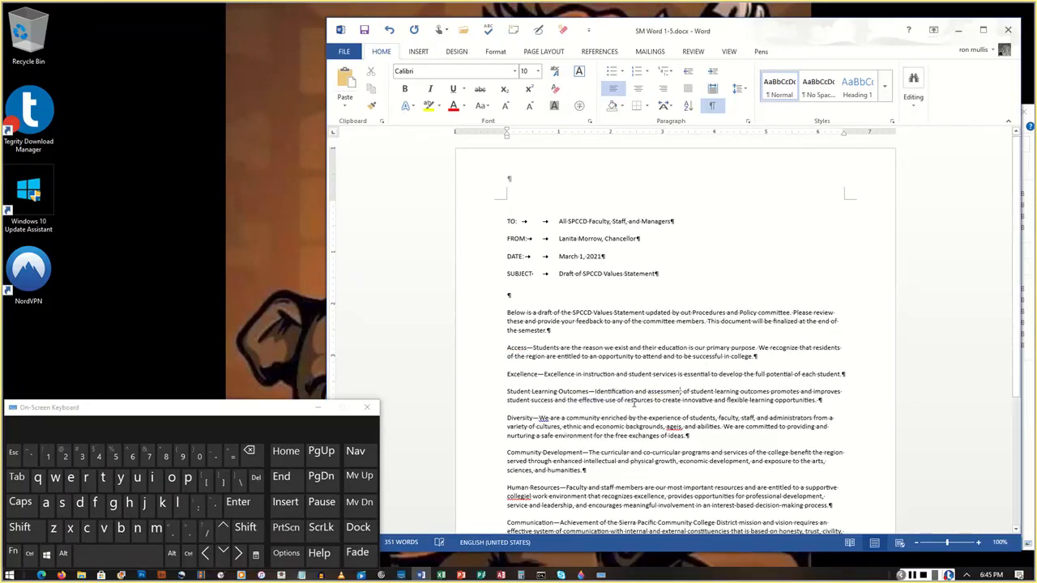
pyautogui.rightClick(672, 428)
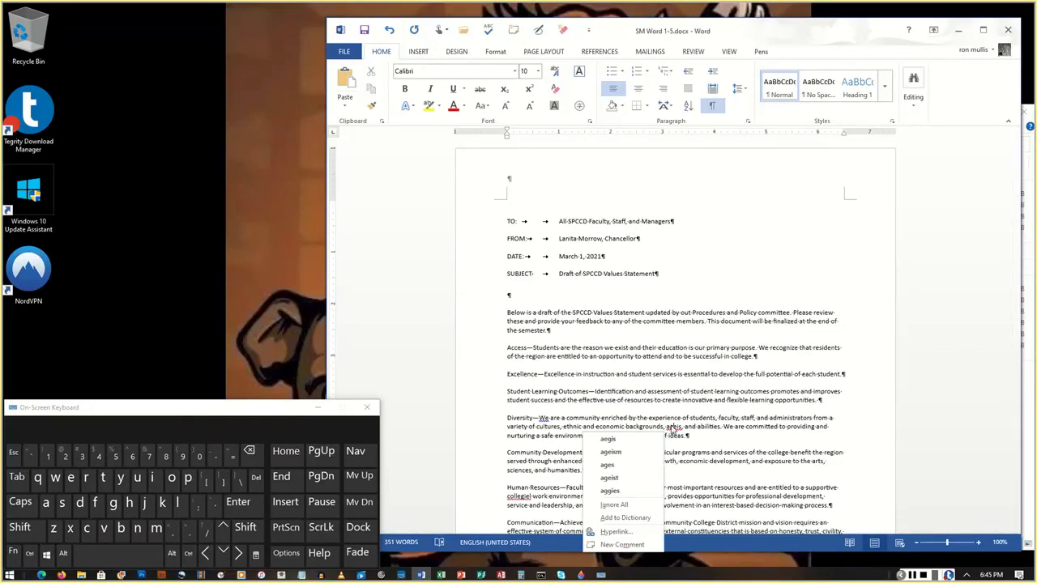
pyautogui.click(618, 469)
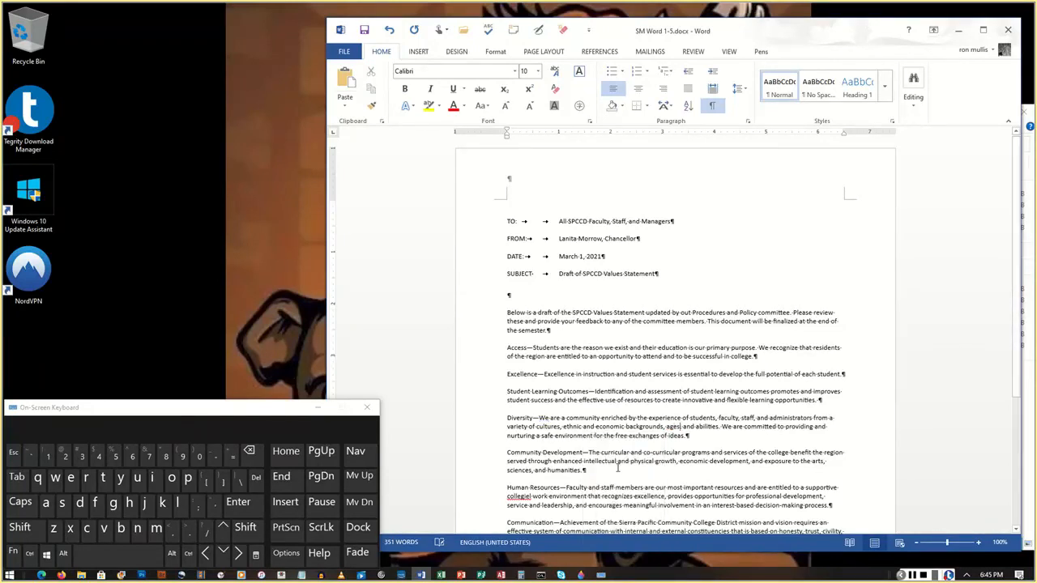
# Correct the flagged misspellings to collegial in the Human Resources paragraph and assessment in the Innovation and Risk-Taking paragraph
pyautogui.rightClick(523, 496)
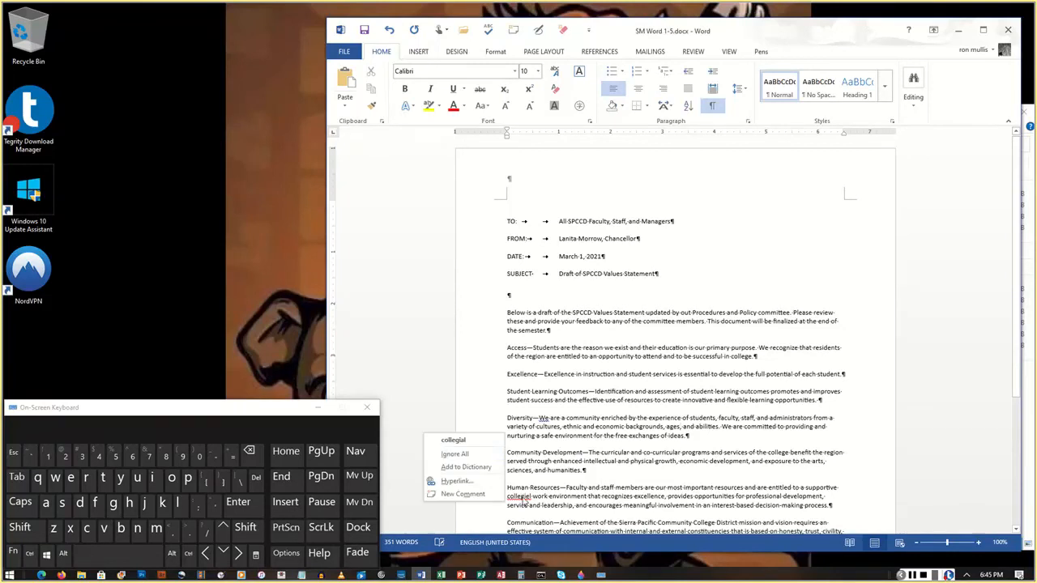
pyautogui.click(473, 448)
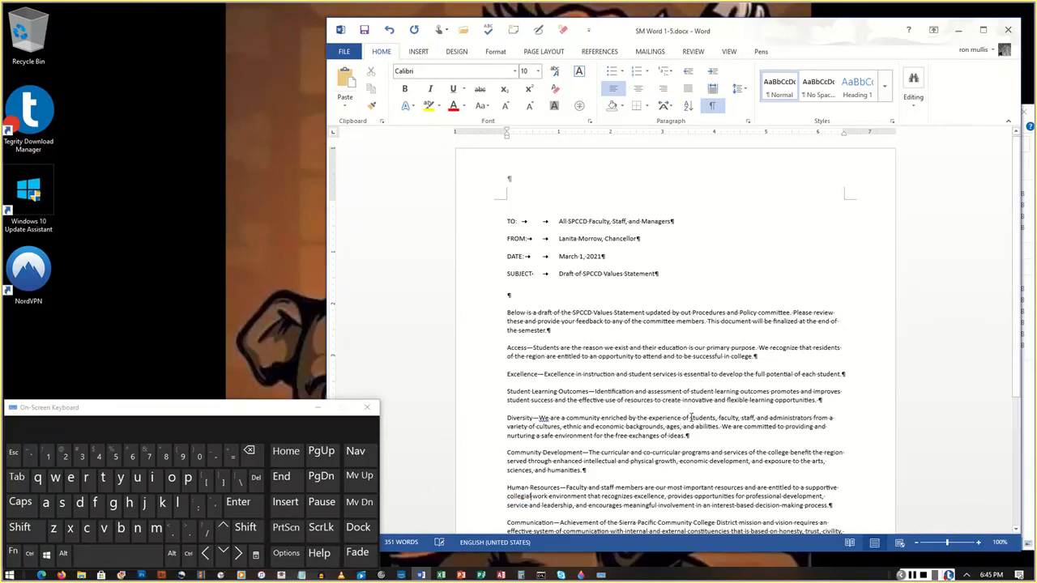
pyautogui.scroll(-3, 796, 455)
pyautogui.rightClick(796, 456)
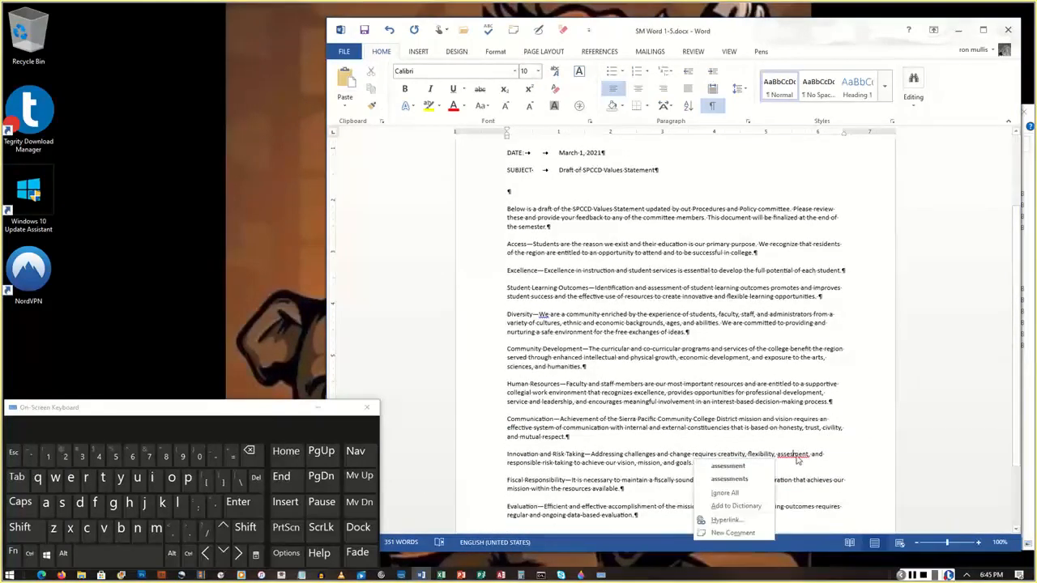
pyautogui.click(743, 467)
# Accept the lowercase we suggestion for the flagged We at the start of the Diversity description
pyautogui.scroll(-3, 612, 456)
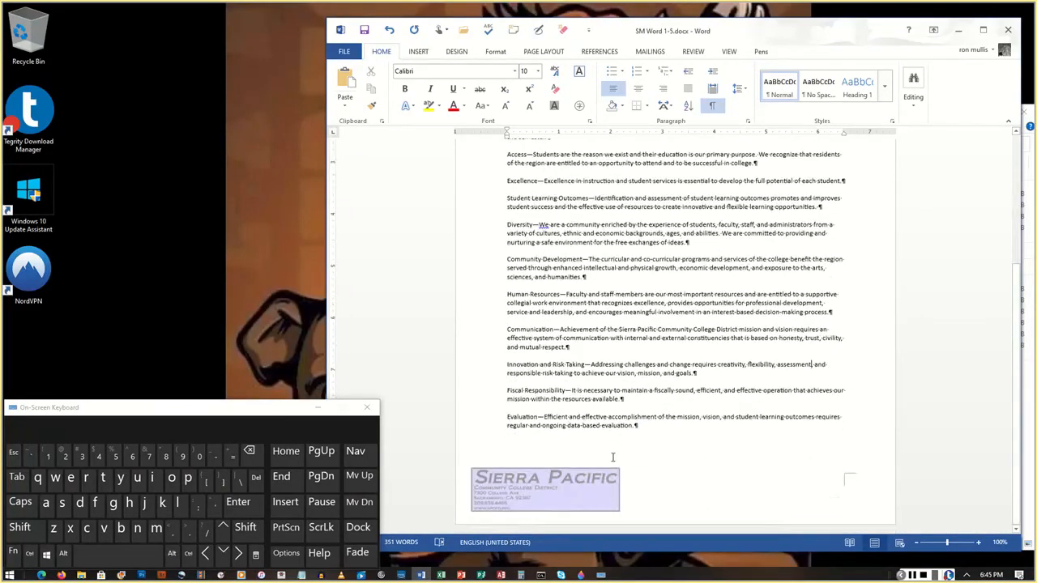
pyautogui.scroll(4, 613, 458)
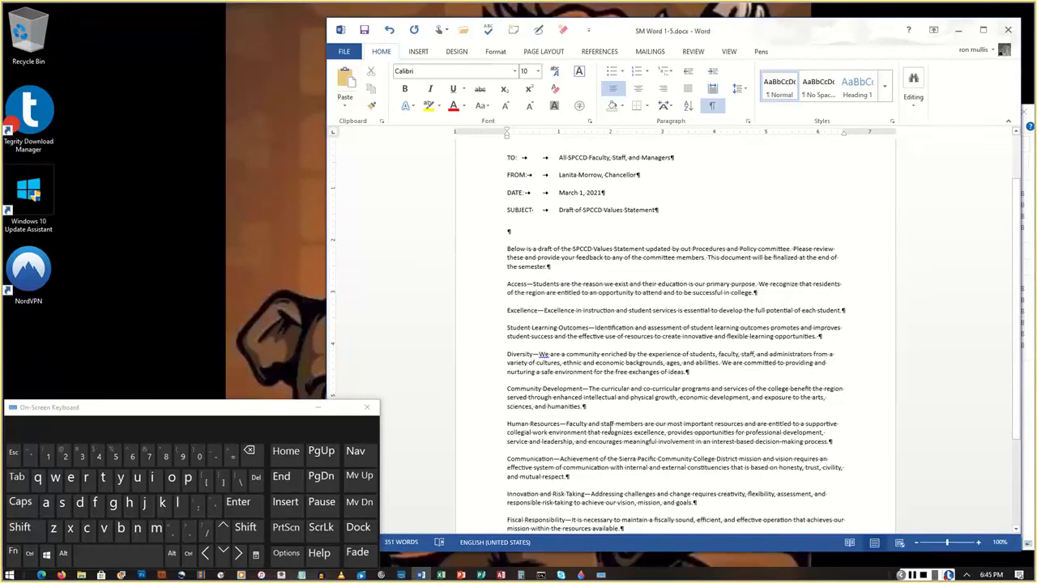
pyautogui.rightClick(540, 354)
pyautogui.click(481, 372)
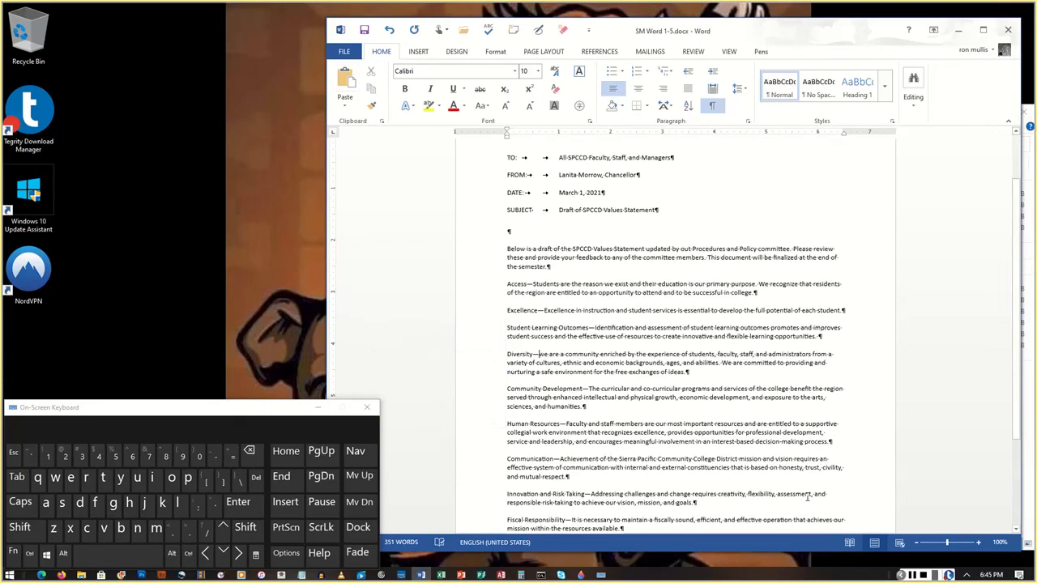
pyautogui.click(911, 575)
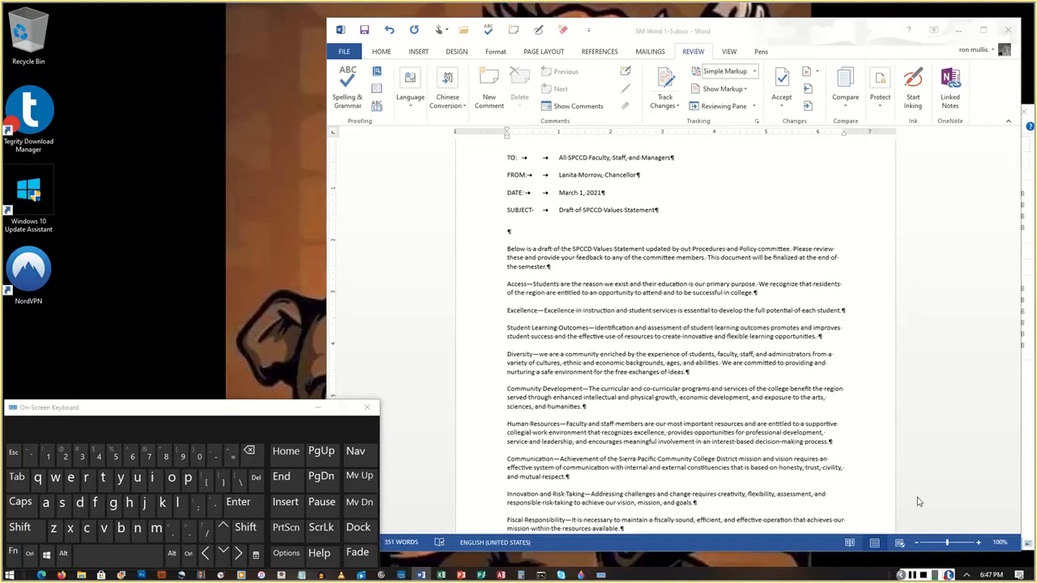
# Make the word Access at the start of its paragraph bold with the Blue-Gray, Text 2 font color
pyautogui.click(508, 283)
pyautogui.moveTo(508, 283); pyautogui.dragTo(528, 289)
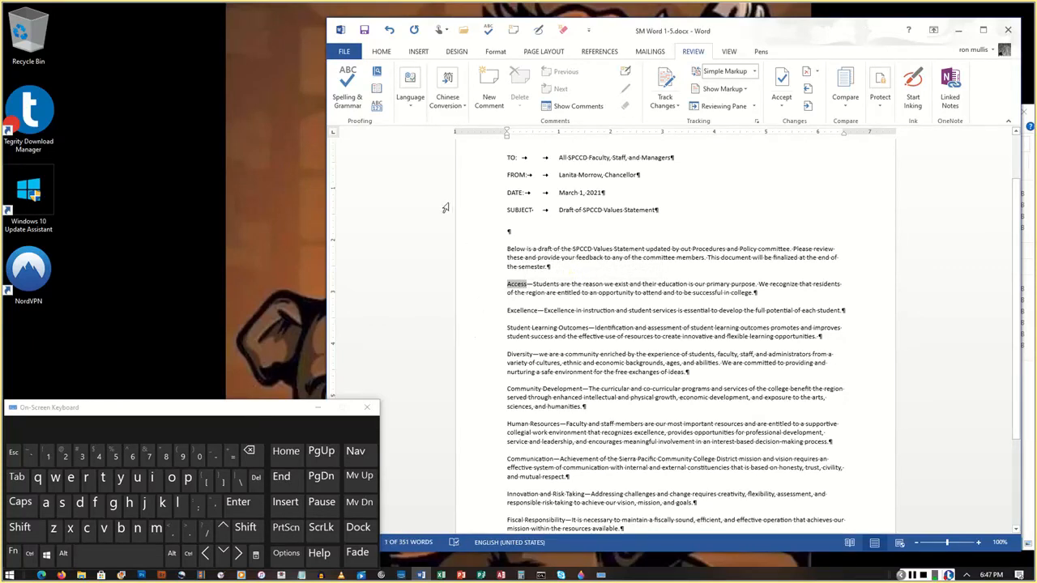
pyautogui.click(384, 53)
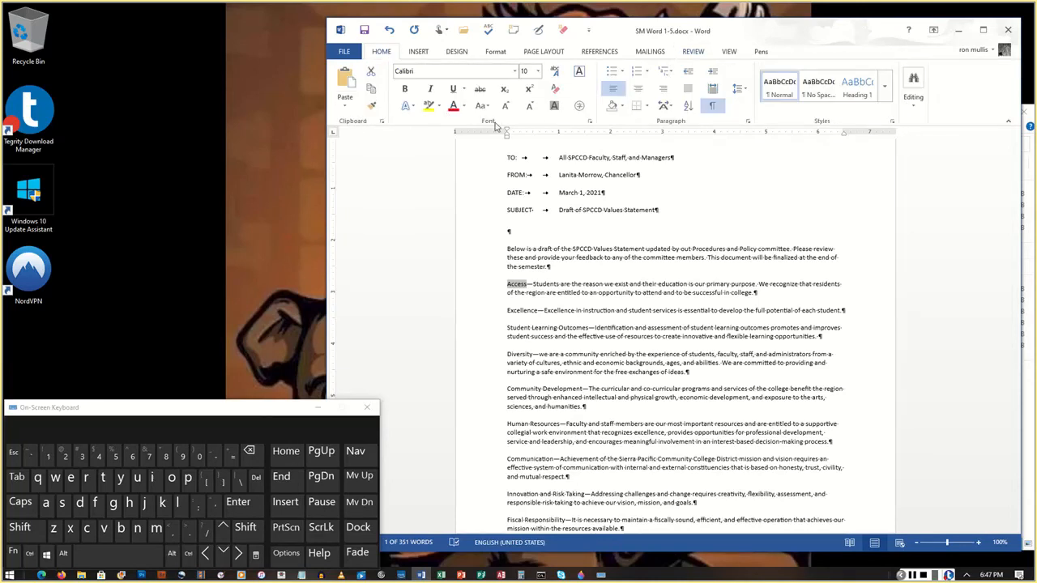
pyautogui.click(407, 94)
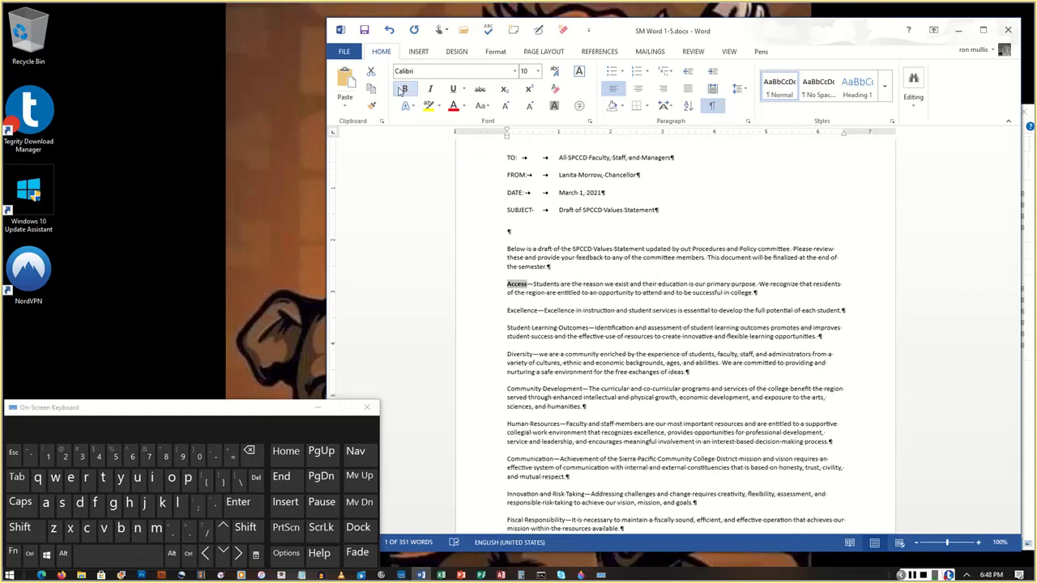
pyautogui.click(464, 108)
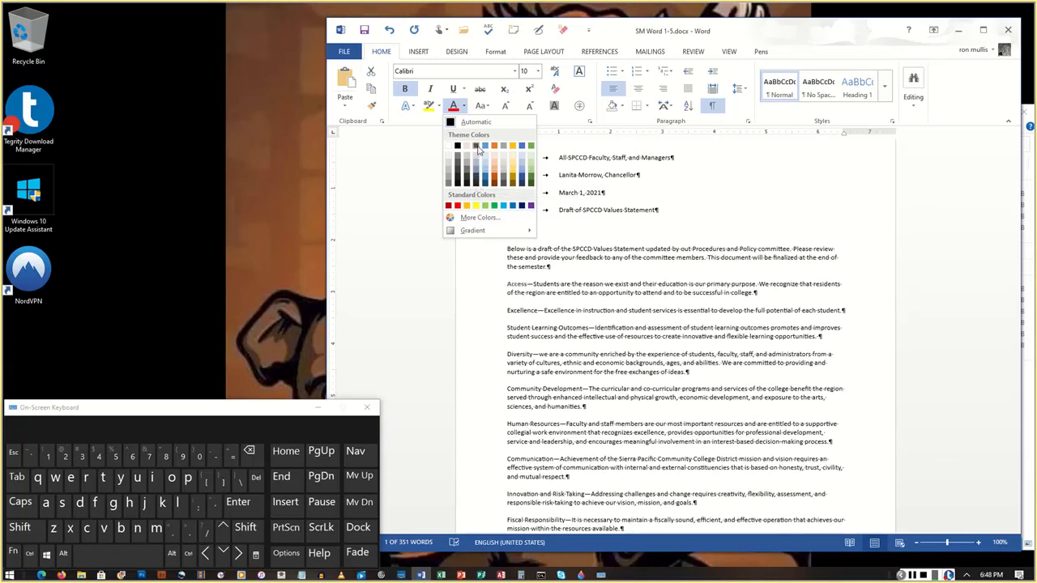
pyautogui.click(477, 149)
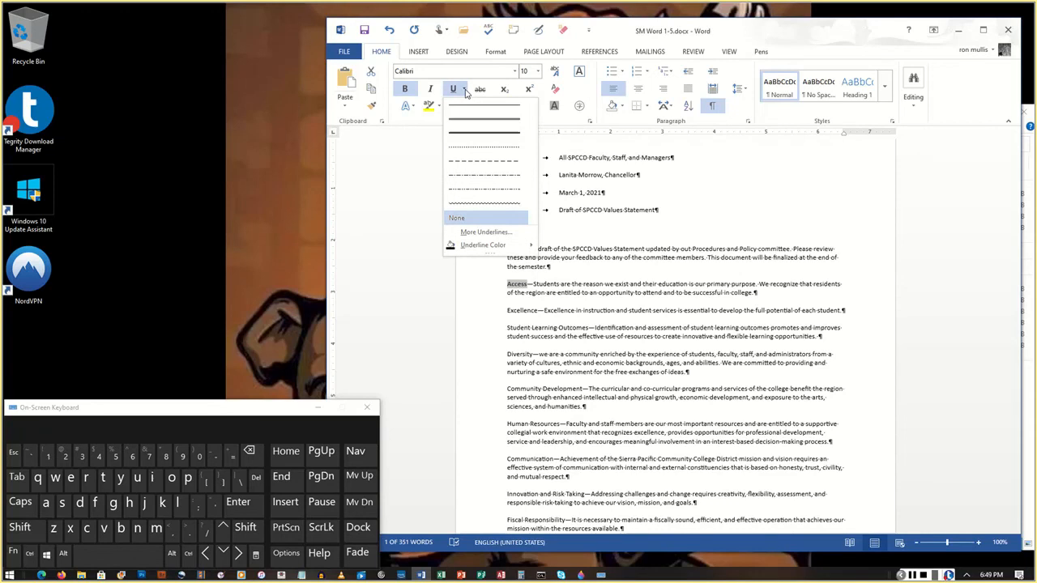
# Apply a double underline to the Access heading and set the underline color to Blue-Gray, Text 2
pyautogui.click(465, 90)
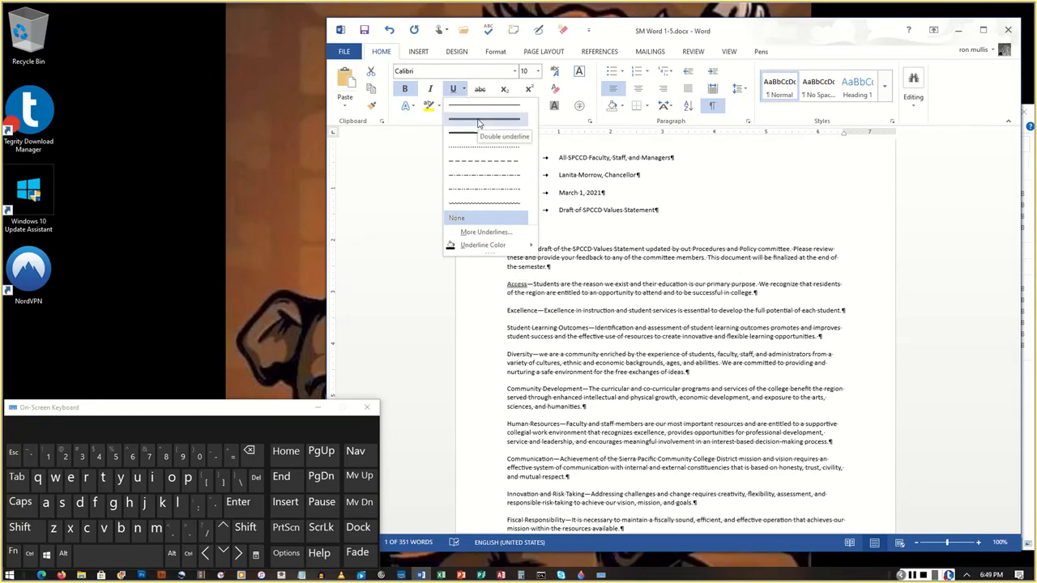
pyautogui.click(478, 122)
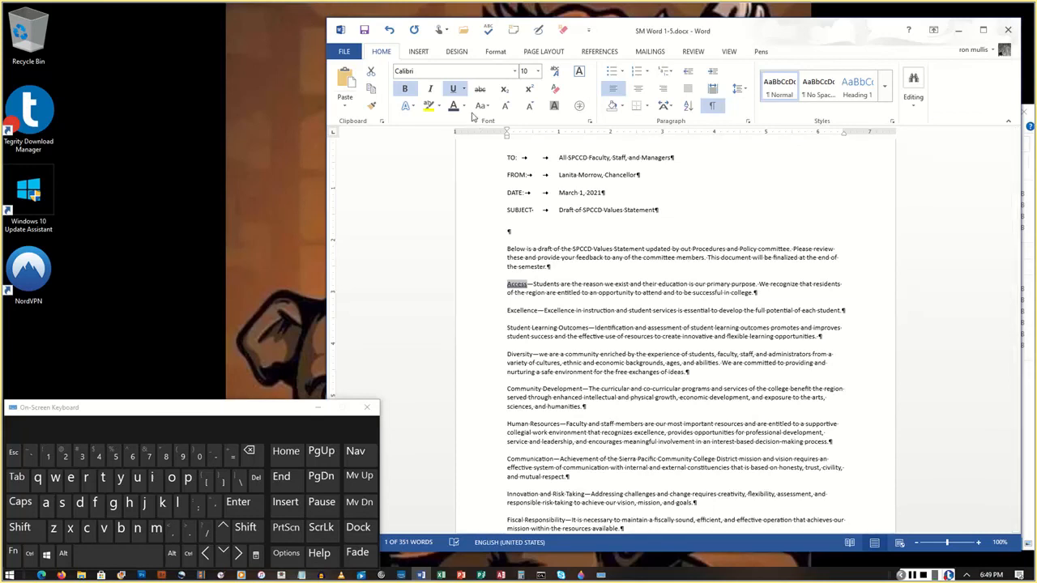
pyautogui.click(465, 92)
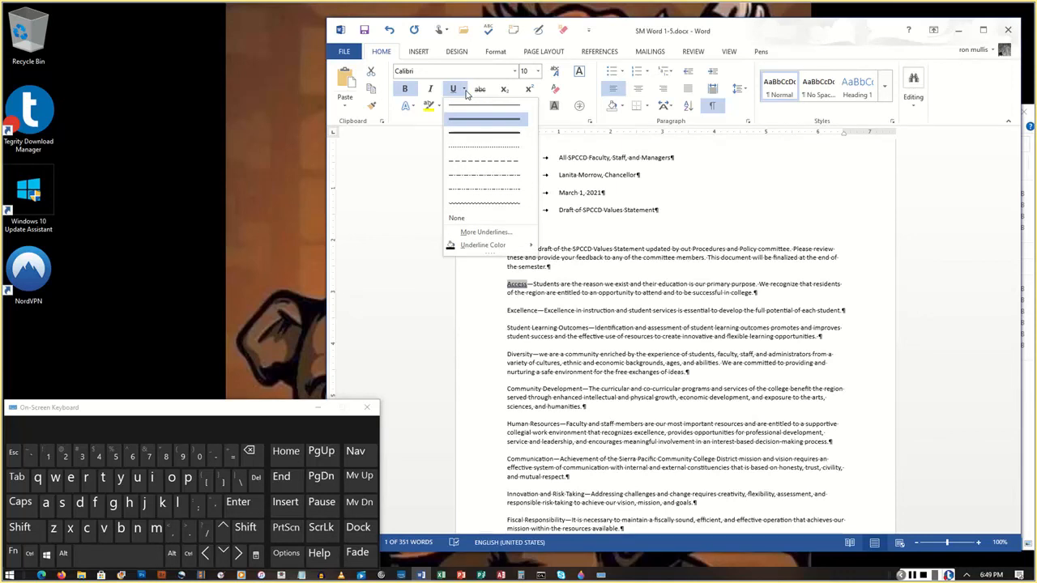
pyautogui.click(466, 93)
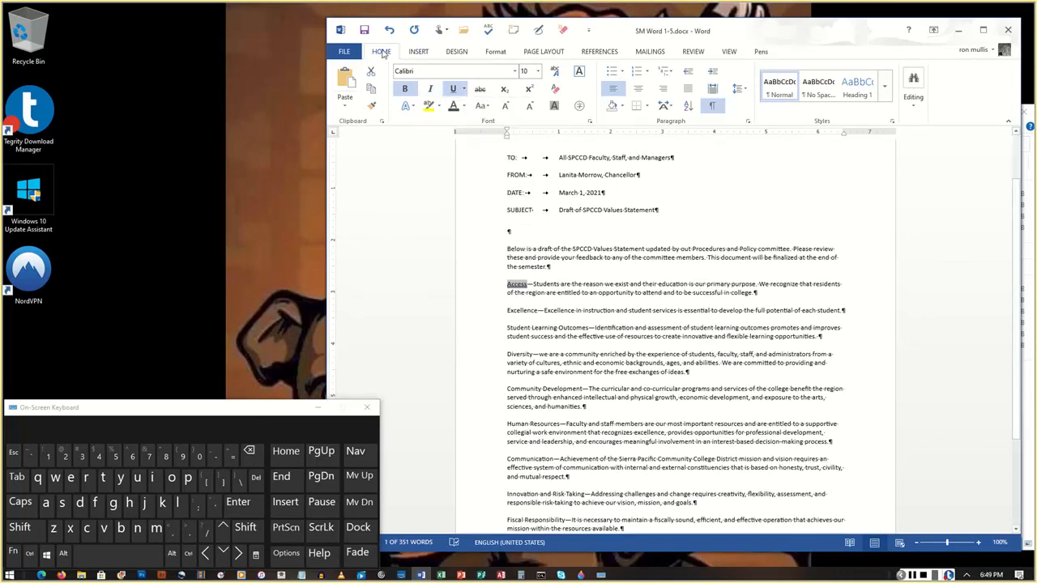
pyautogui.click(465, 91)
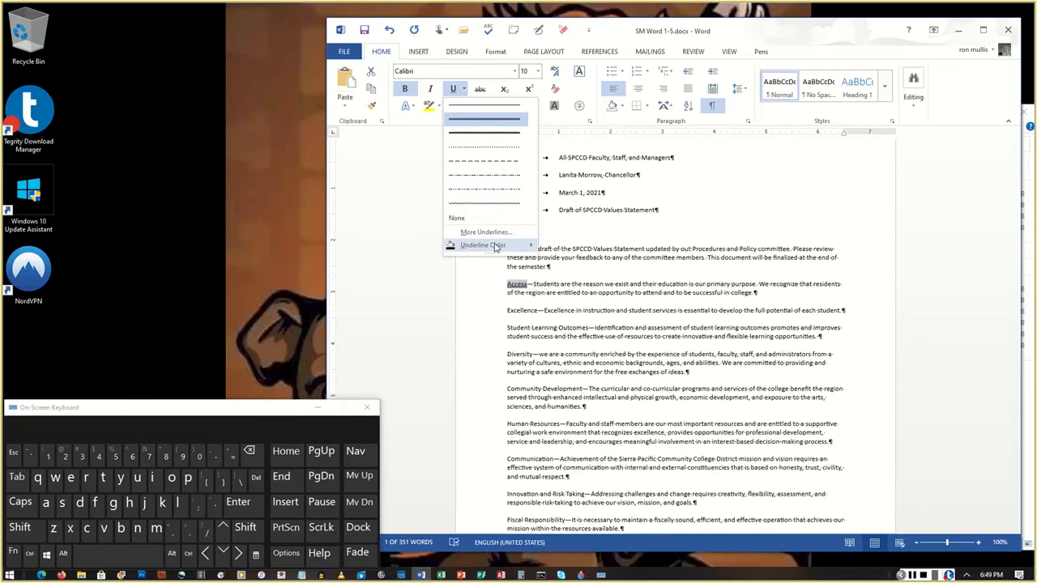
pyautogui.moveTo(496, 248)
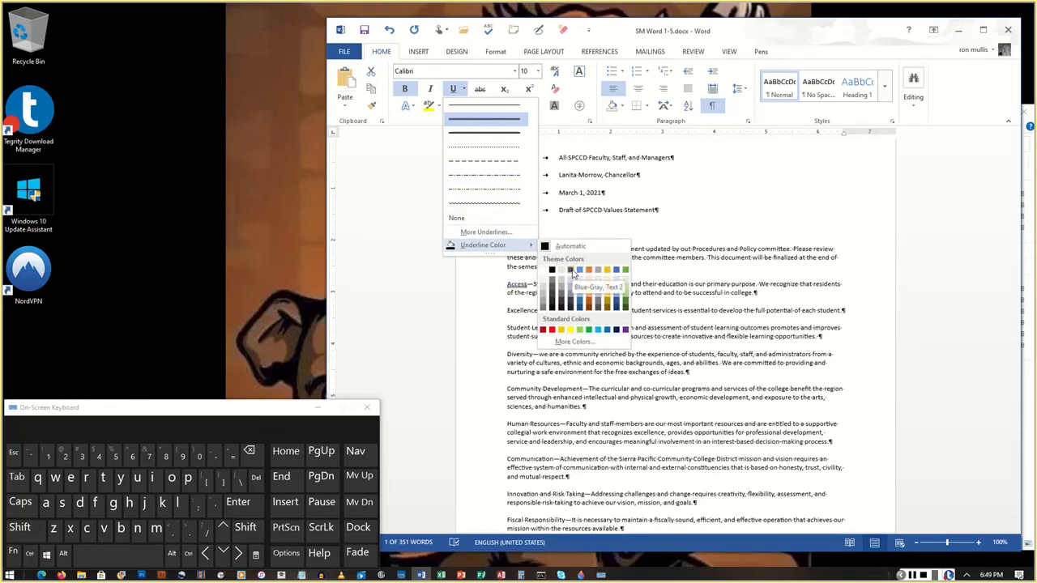
pyautogui.click(572, 273)
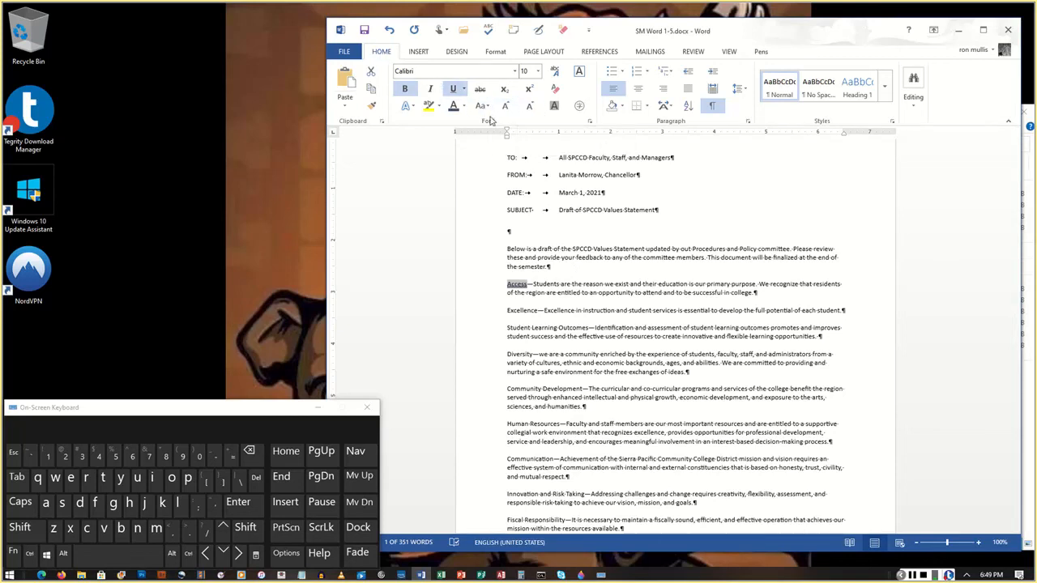
# Apply the Small caps effect to the Access heading
pyautogui.click(590, 121)
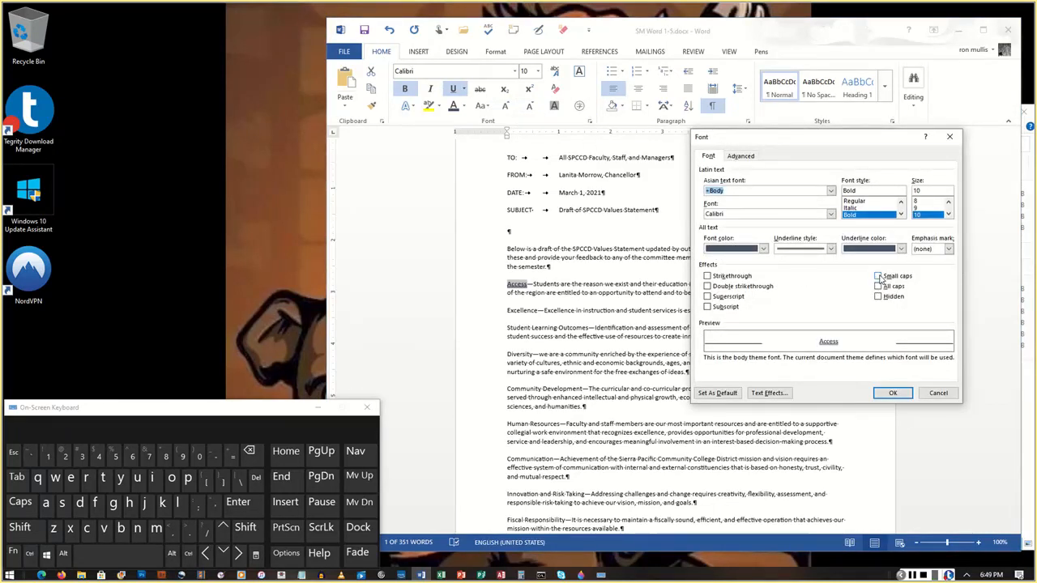
pyautogui.click(879, 276)
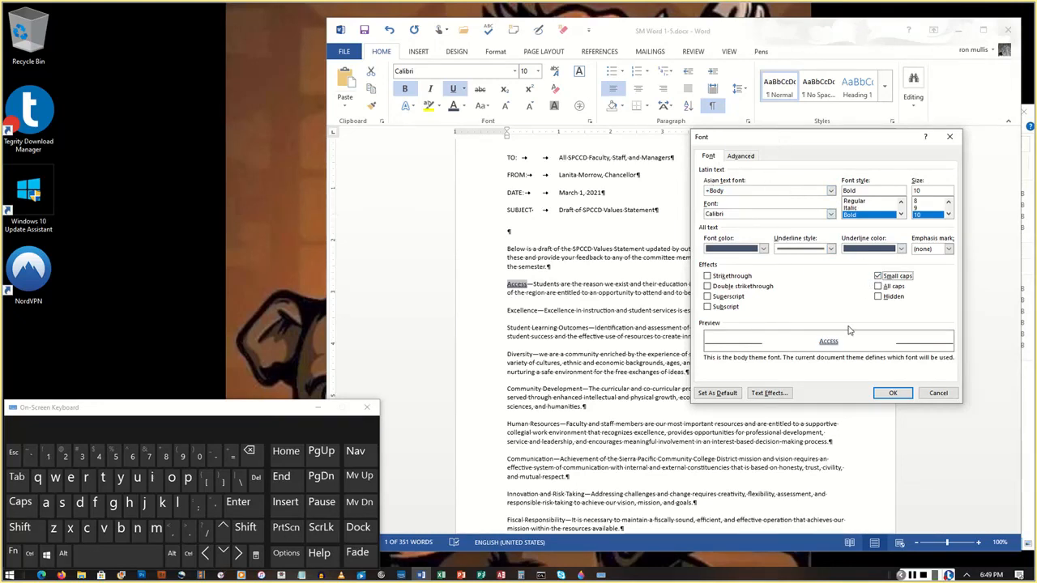
pyautogui.click(897, 397)
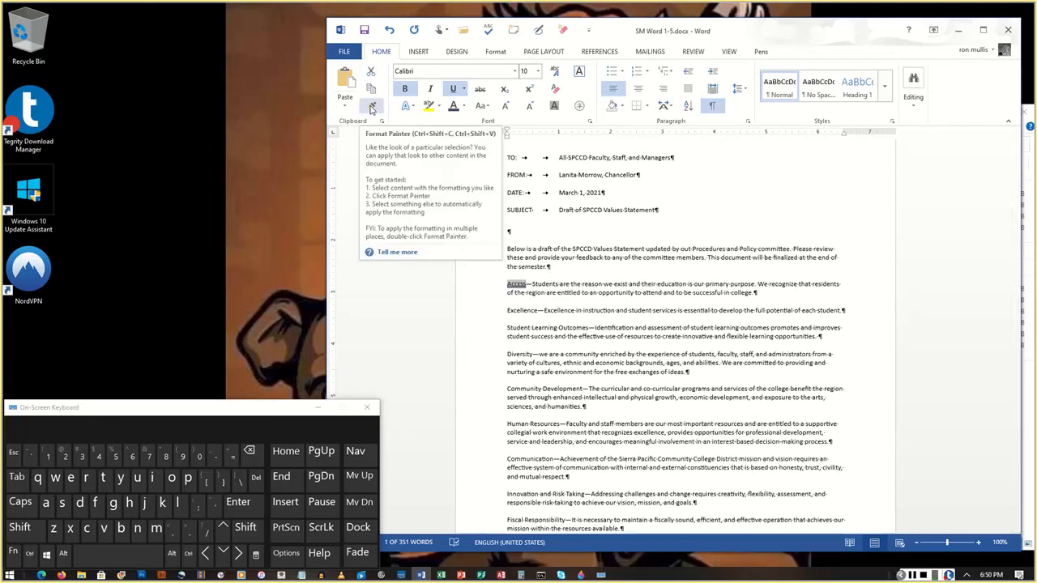
# Copy the Access formatting with Format Painter to Excellence, Student Learning Outcomes, Diversity, Community Development and Human Resources, ending the painting mode
pyautogui.click(371, 108)
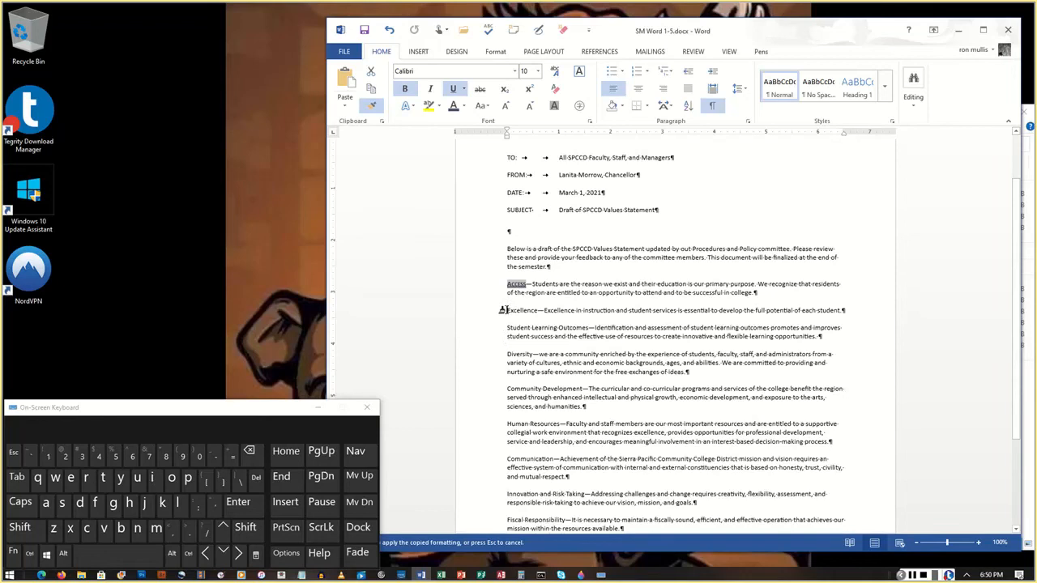
pyautogui.moveTo(503, 310)
pyautogui.mouseDown()
pyautogui.moveTo(536, 313)
pyautogui.moveTo(514, 316)
pyautogui.mouseUp()
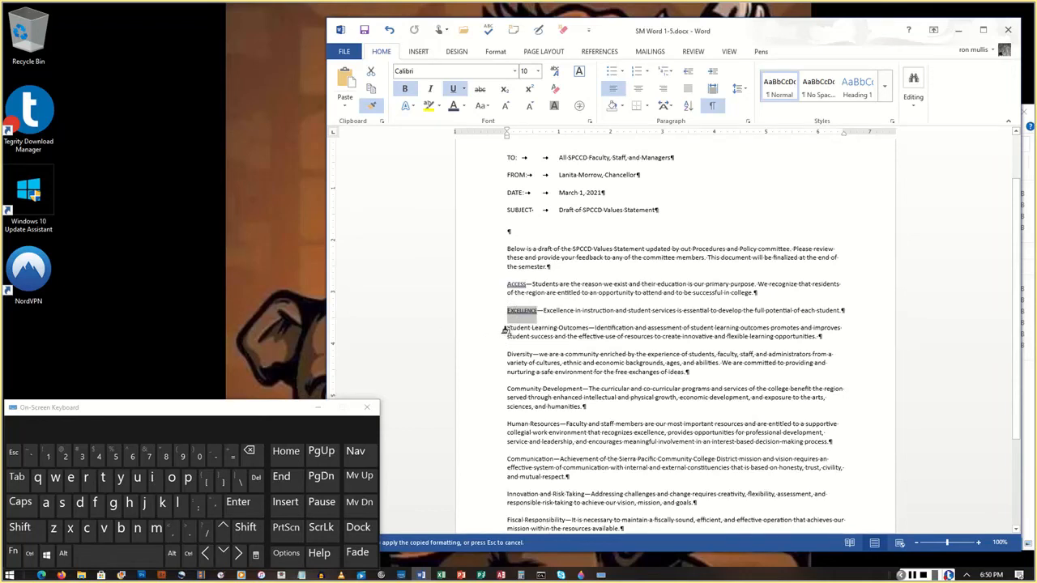
pyautogui.moveTo(502, 329); pyautogui.dragTo(577, 331)
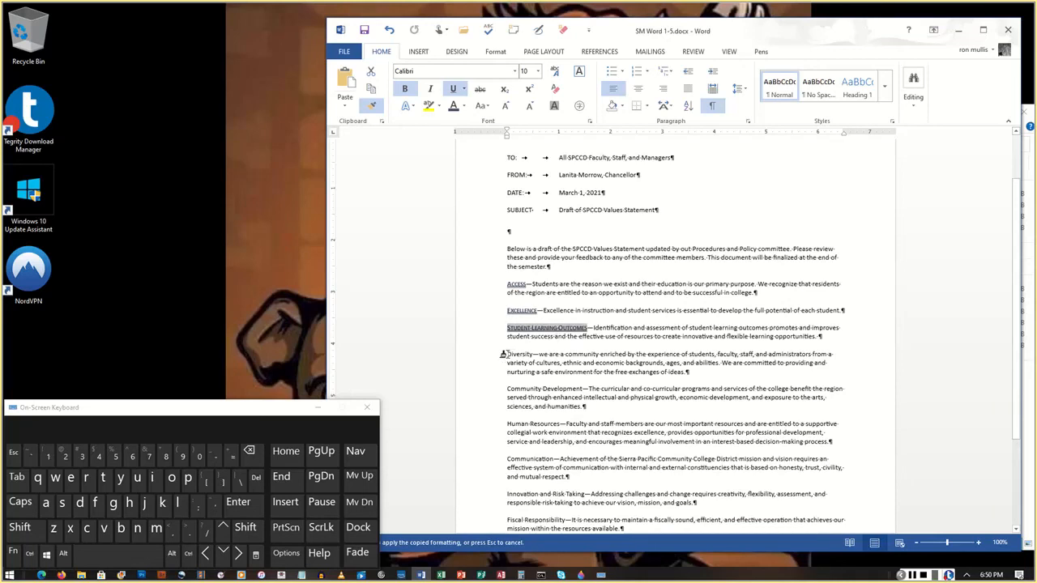
pyautogui.moveTo(504, 354); pyautogui.dragTo(533, 354)
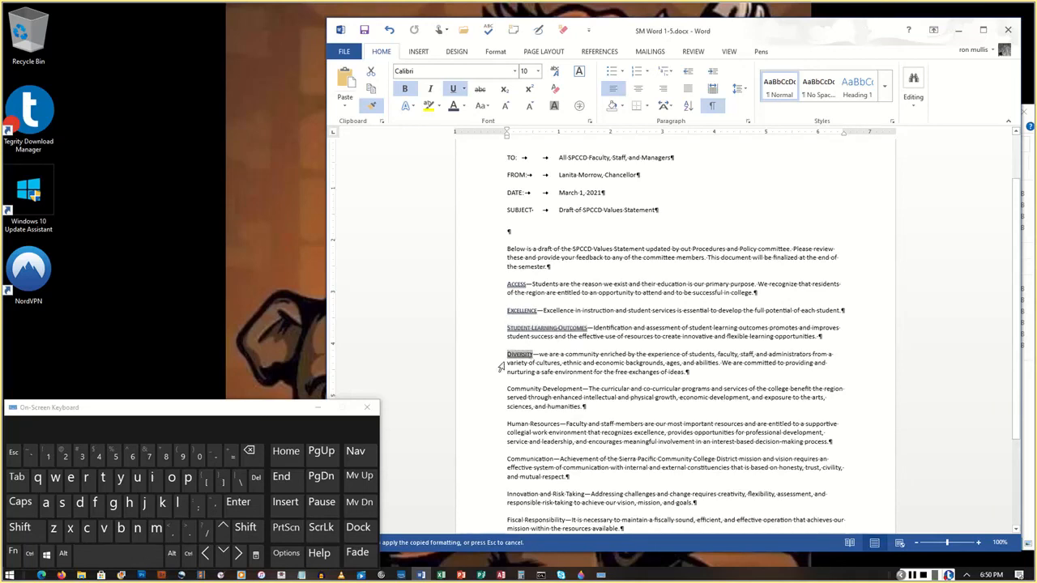
pyautogui.moveTo(504, 390); pyautogui.dragTo(572, 392)
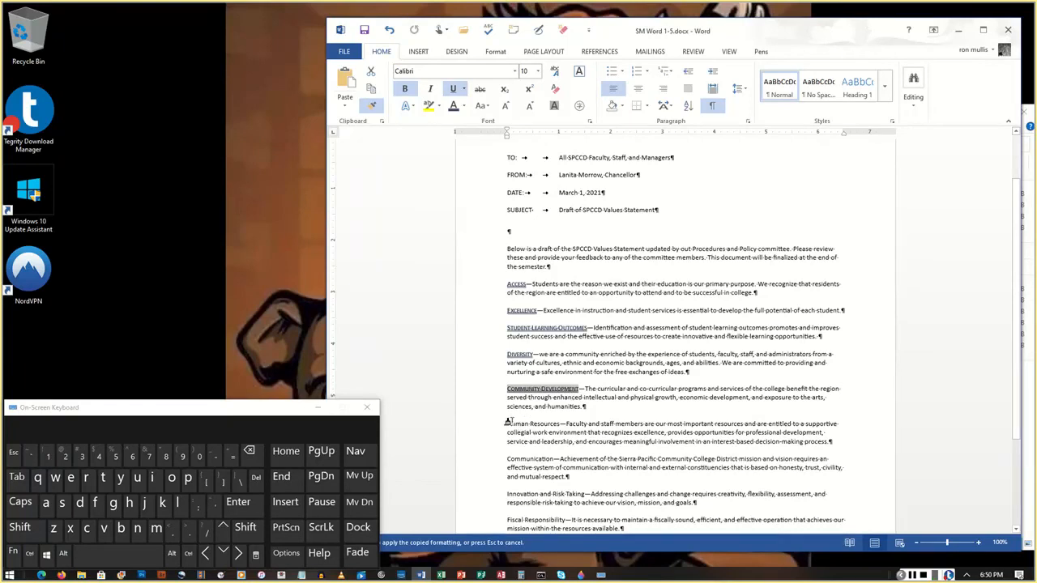
pyautogui.moveTo(504, 424); pyautogui.dragTo(558, 423)
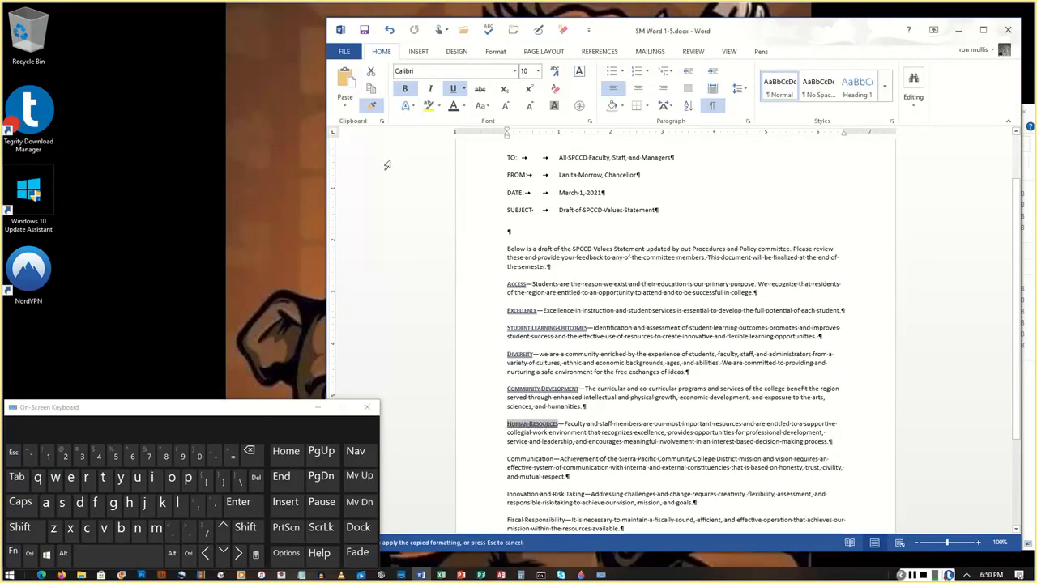
pyautogui.click(373, 111)
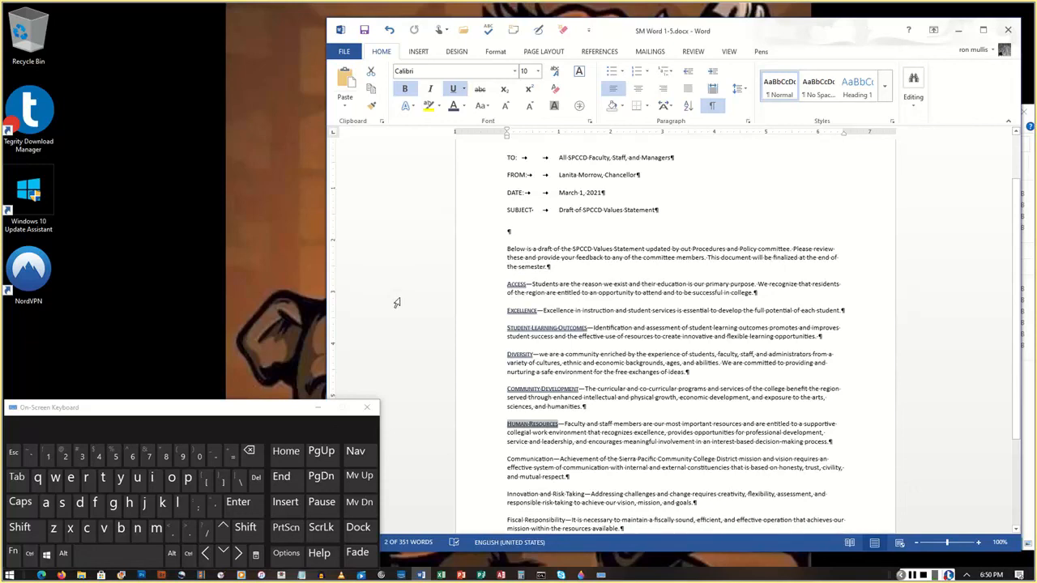
# Copy the Human Resources heading's formatting to the Communication and Innovation and Risk-Taking headings with Format Painter
pyautogui.click(371, 107)
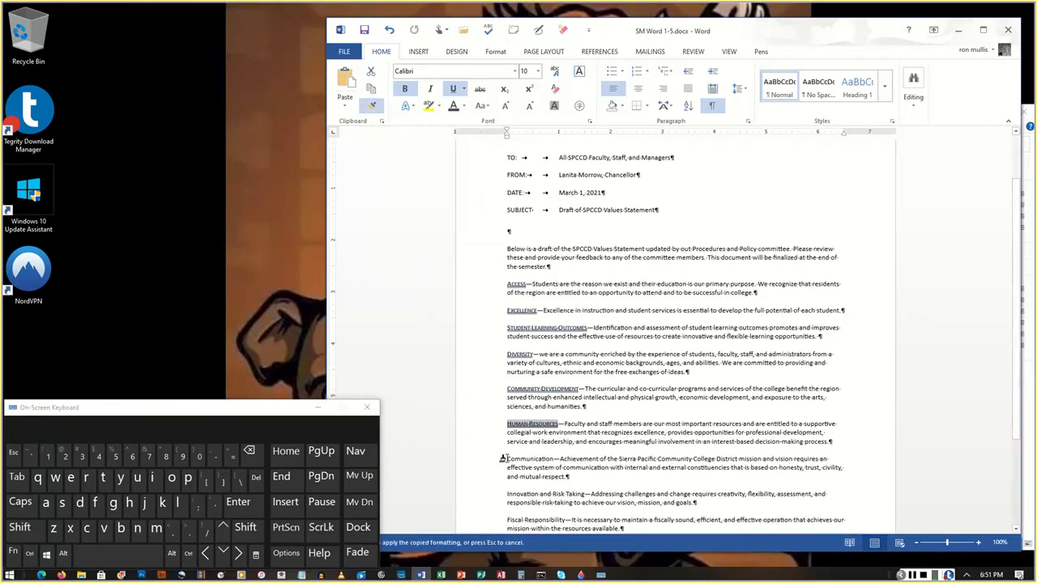
pyautogui.moveTo(502, 458); pyautogui.dragTo(553, 460)
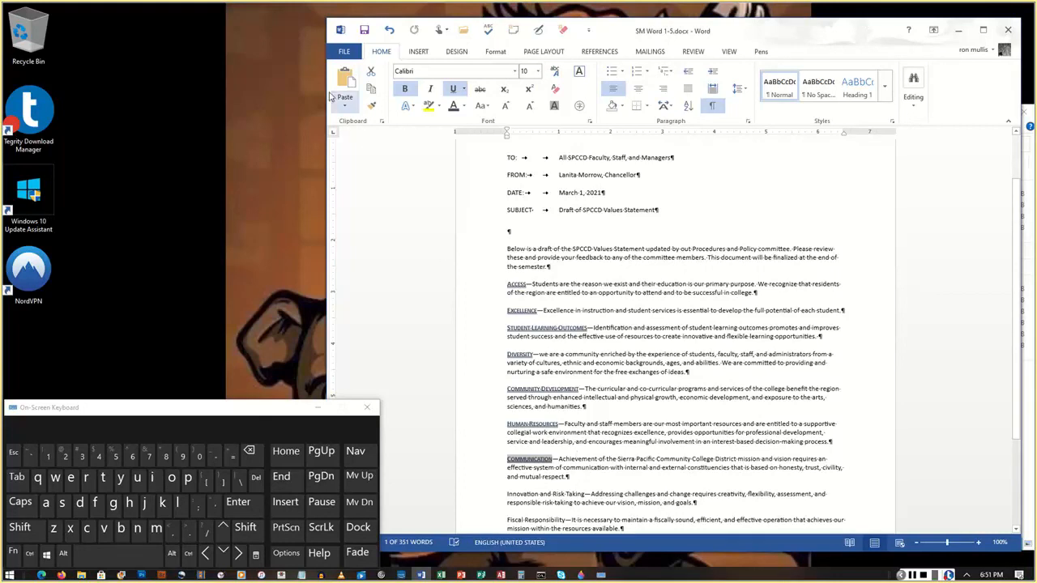
pyautogui.click(372, 108)
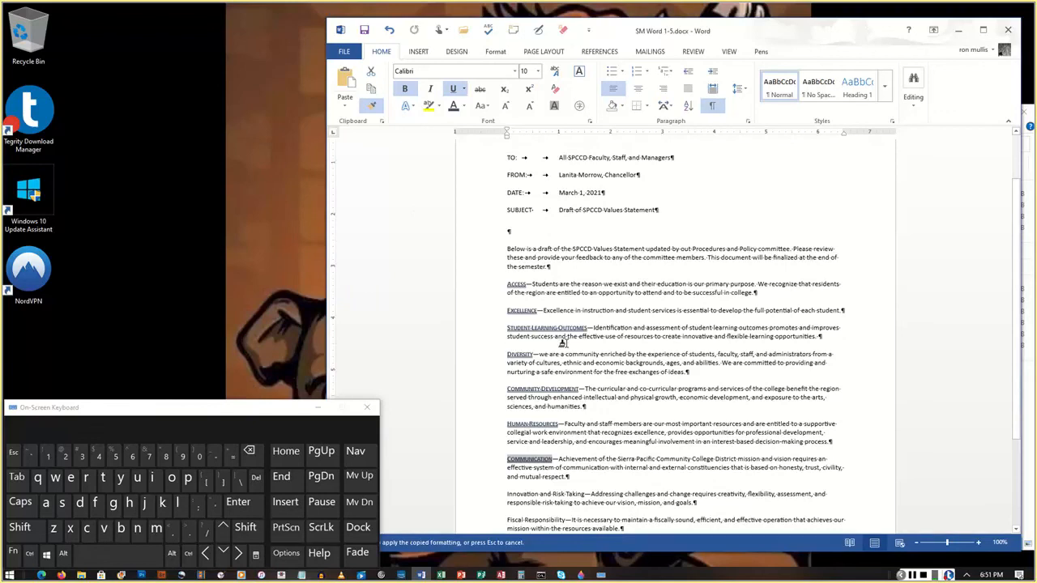
pyautogui.scroll(-3, 562, 343)
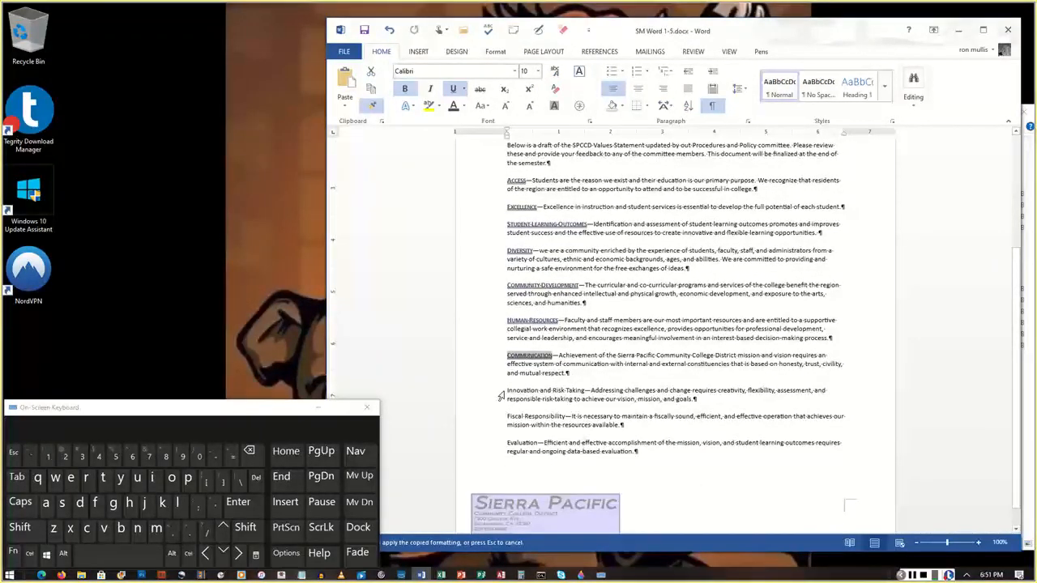
pyautogui.moveTo(502, 392); pyautogui.dragTo(572, 390)
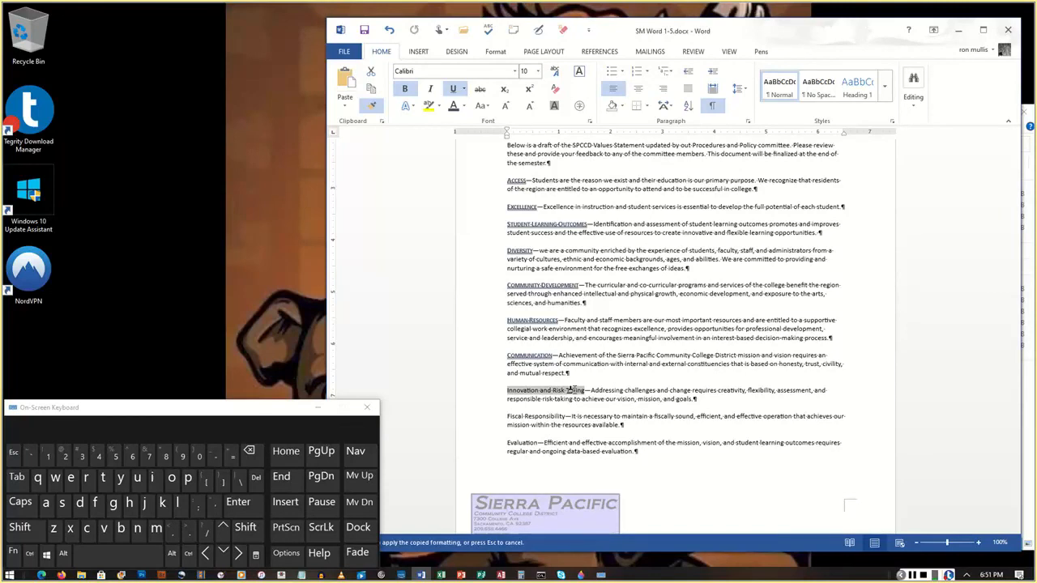
pyautogui.moveTo(571, 390); pyautogui.dragTo(572, 391)
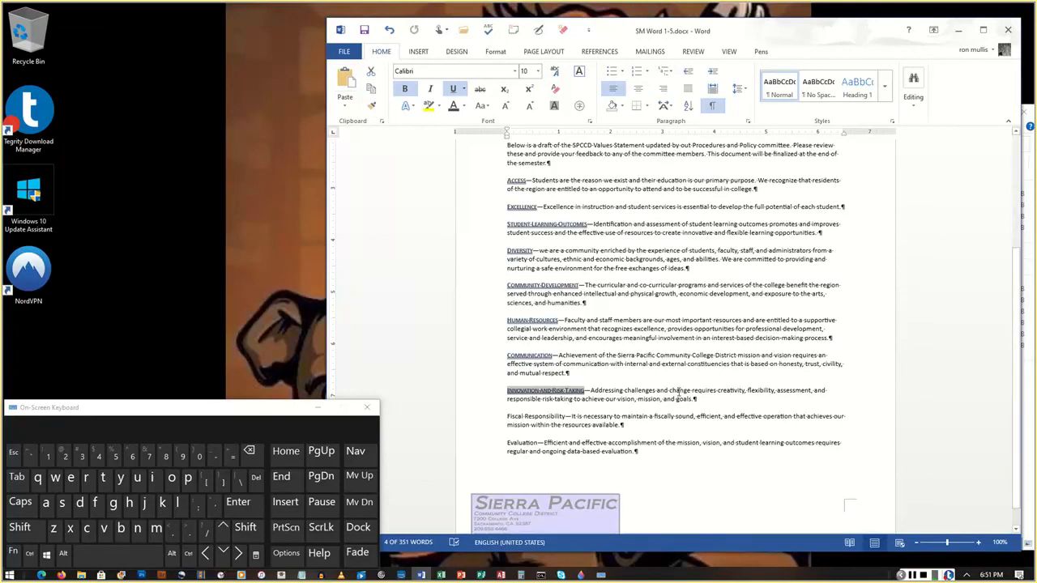
# Copy the same heading formatting to Fiscal Responsibility and Evaluation with Format Painter, then save the document
pyautogui.click(372, 108)
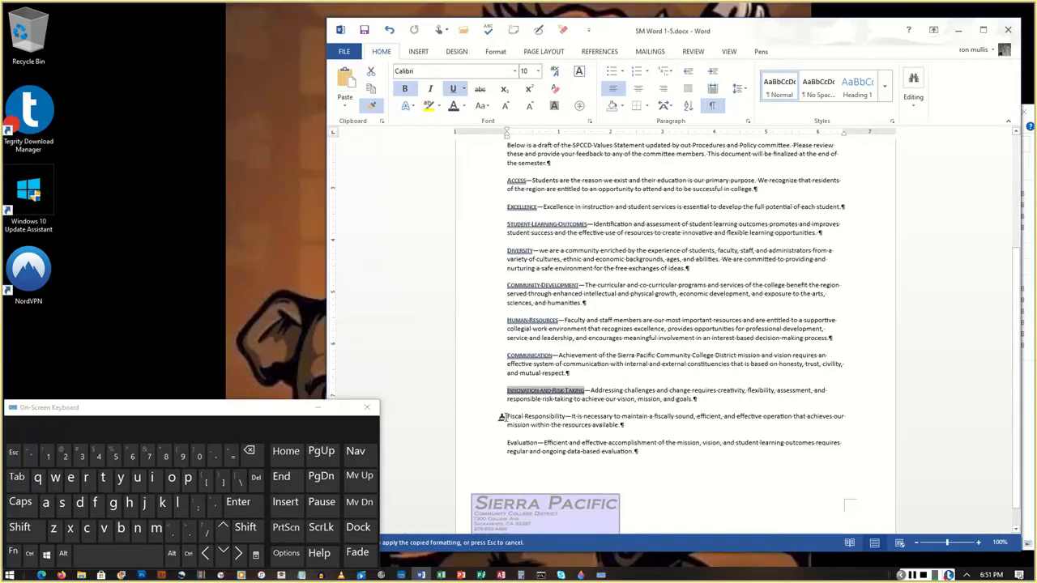
pyautogui.moveTo(501, 417); pyautogui.dragTo(566, 418)
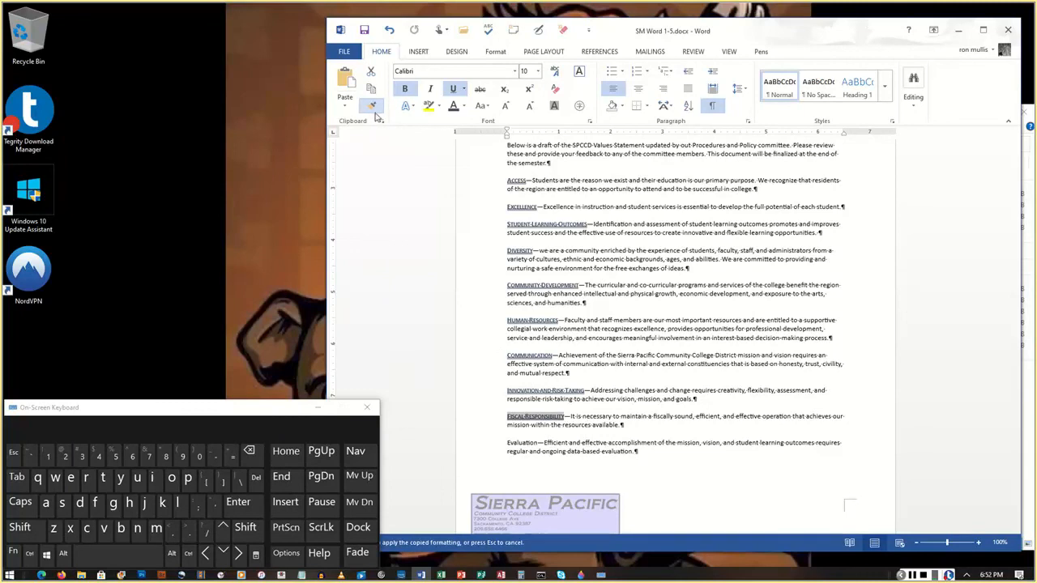
pyautogui.moveTo(504, 443)
pyautogui.mouseDown()
pyautogui.moveTo(522, 444)
pyautogui.moveTo(519, 453)
pyautogui.moveTo(534, 445)
pyautogui.mouseUp()
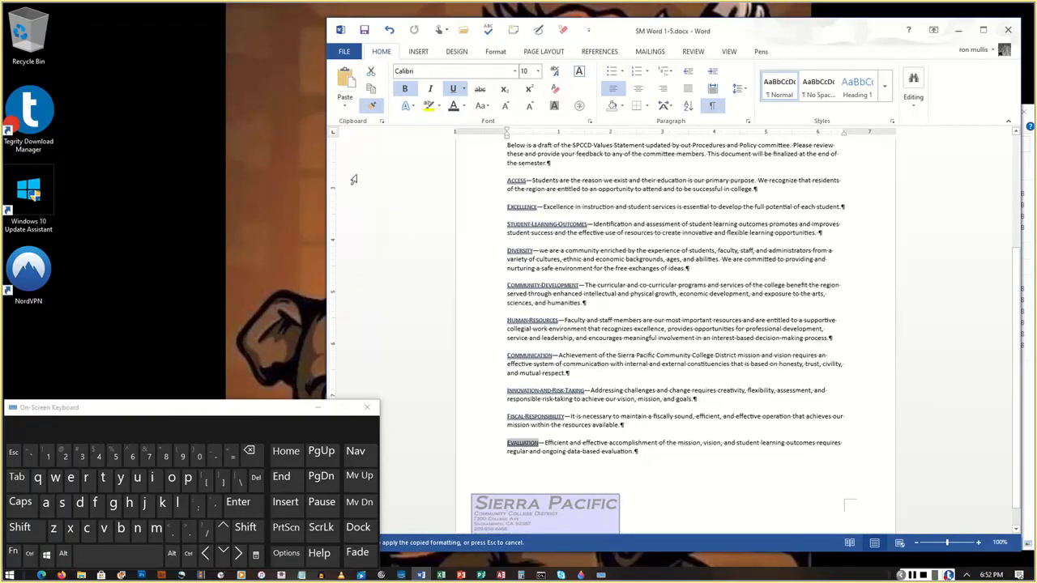
pyautogui.click(371, 105)
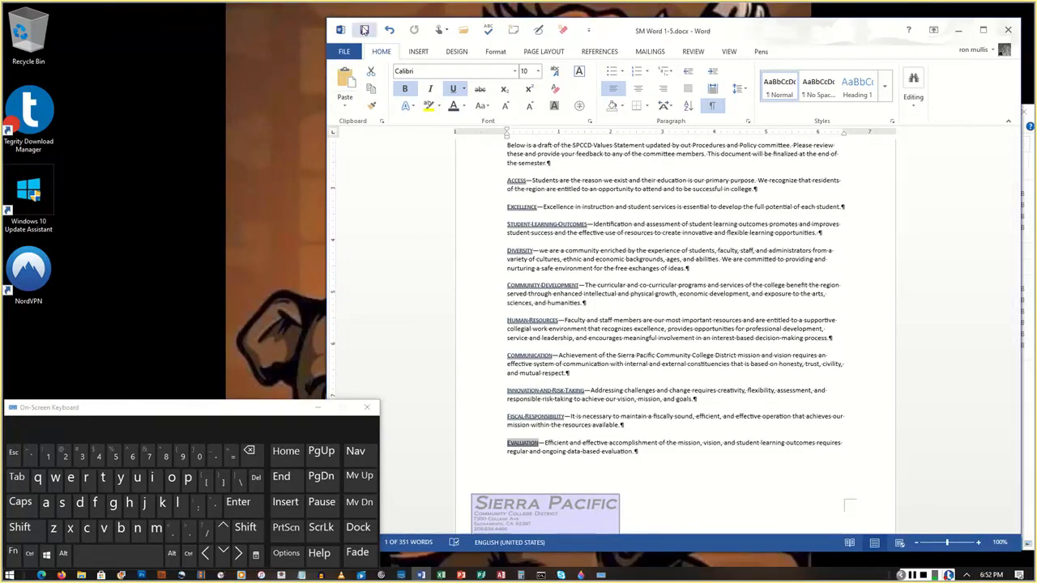
pyautogui.click(365, 31)
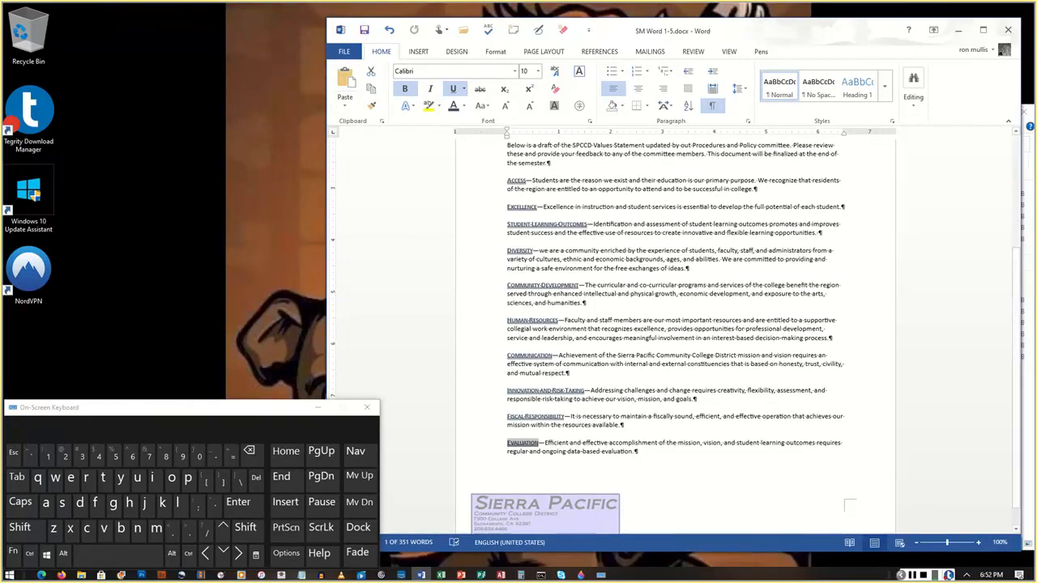
pyautogui.click(912, 575)
pyautogui.click(912, 575)
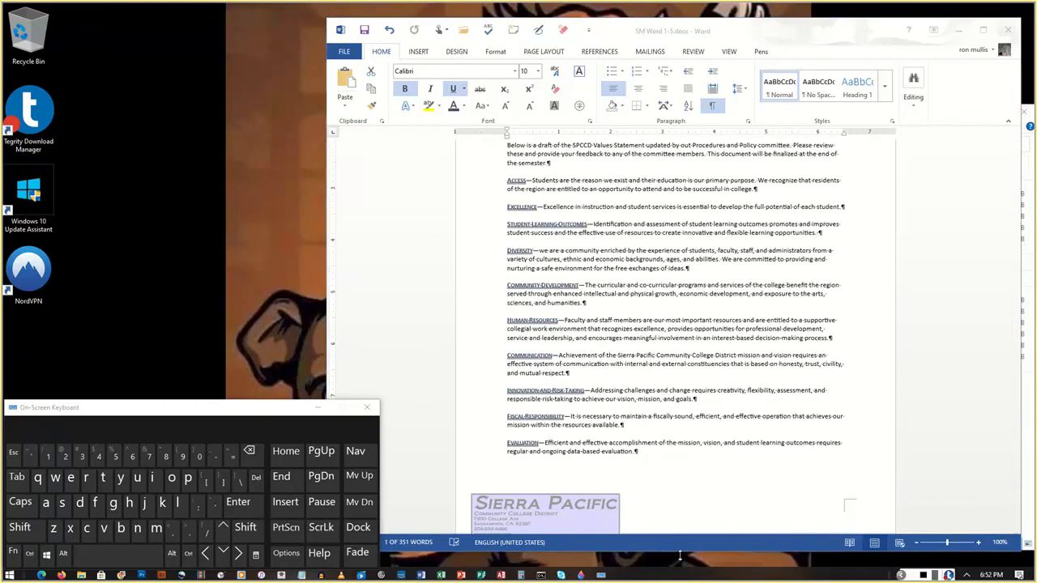
pyautogui.click(921, 569)
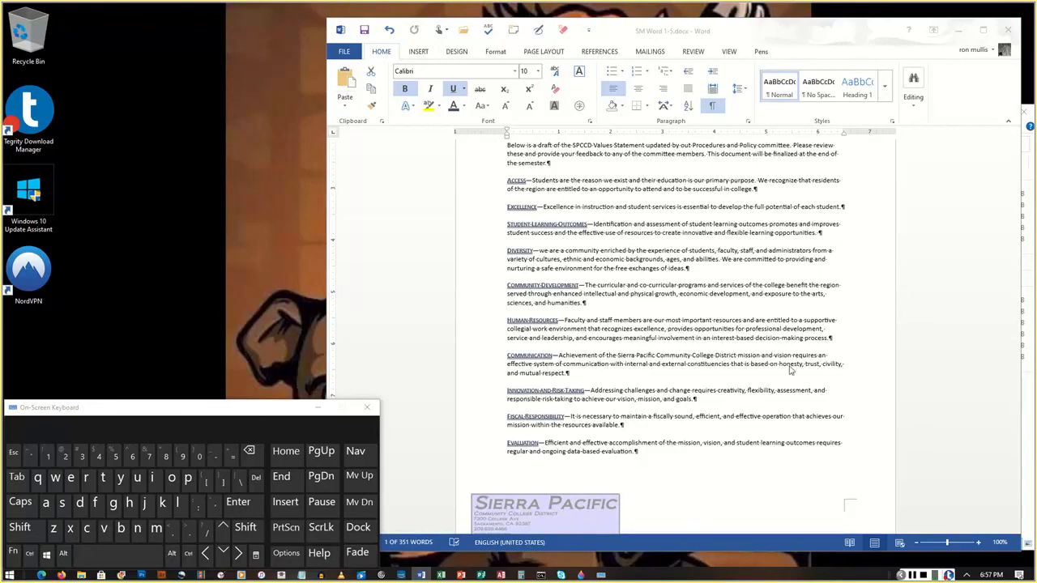
# Move the Evaluation paragraph from the end of the list to between Access and Excellence, leaving no blank paragraph
pyautogui.click(541, 246)
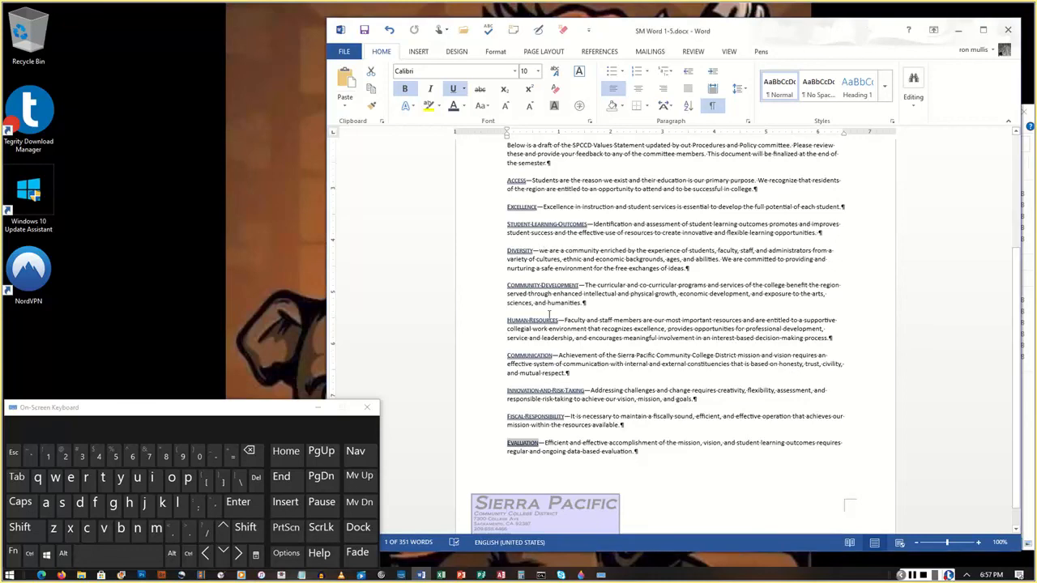
pyautogui.tripleClick(508, 443)
pyautogui.hotkey('ctrl', 'c')
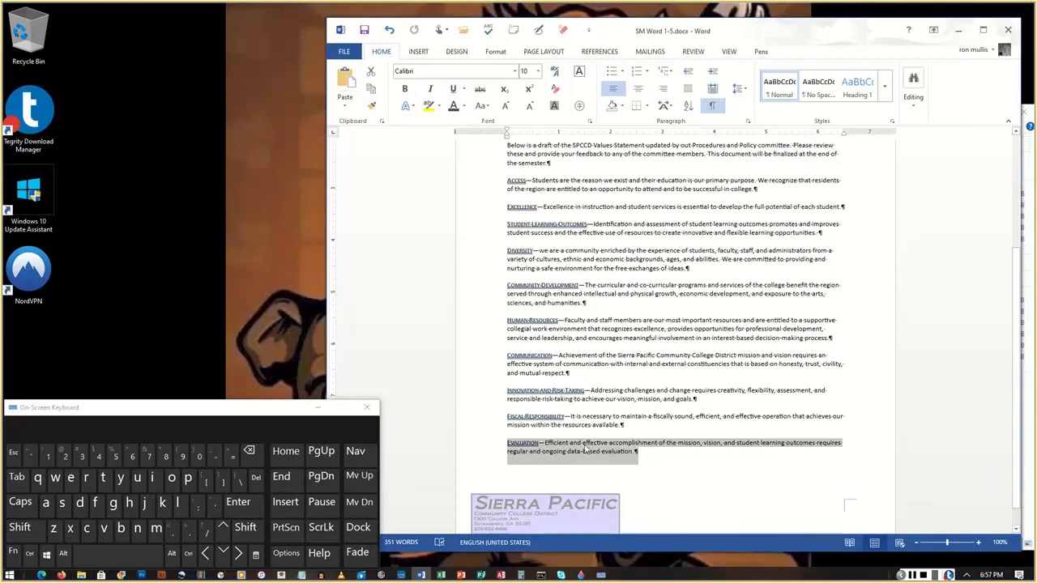
pyautogui.rightClick(585, 451)
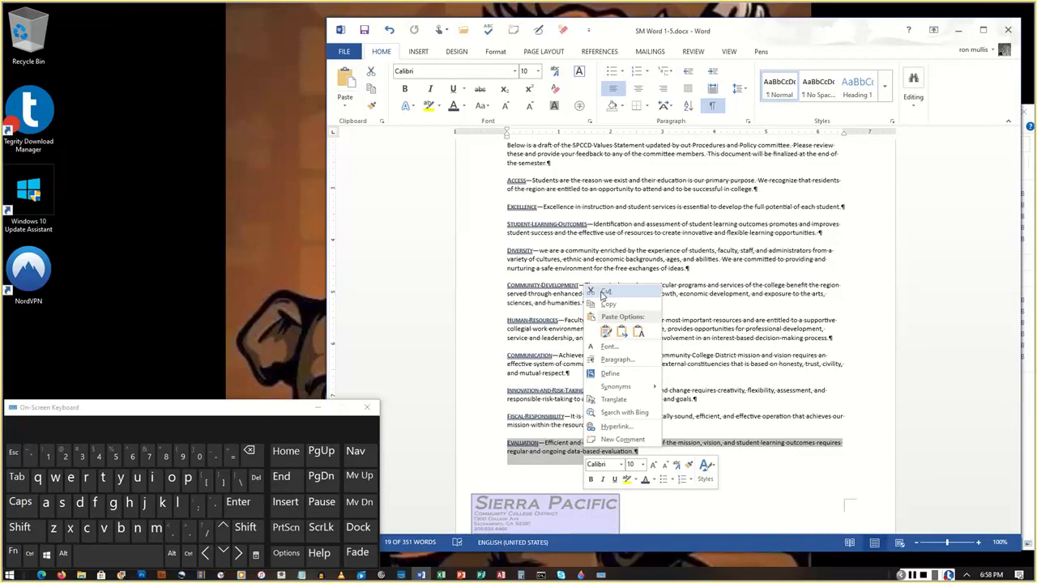
pyautogui.click(605, 294)
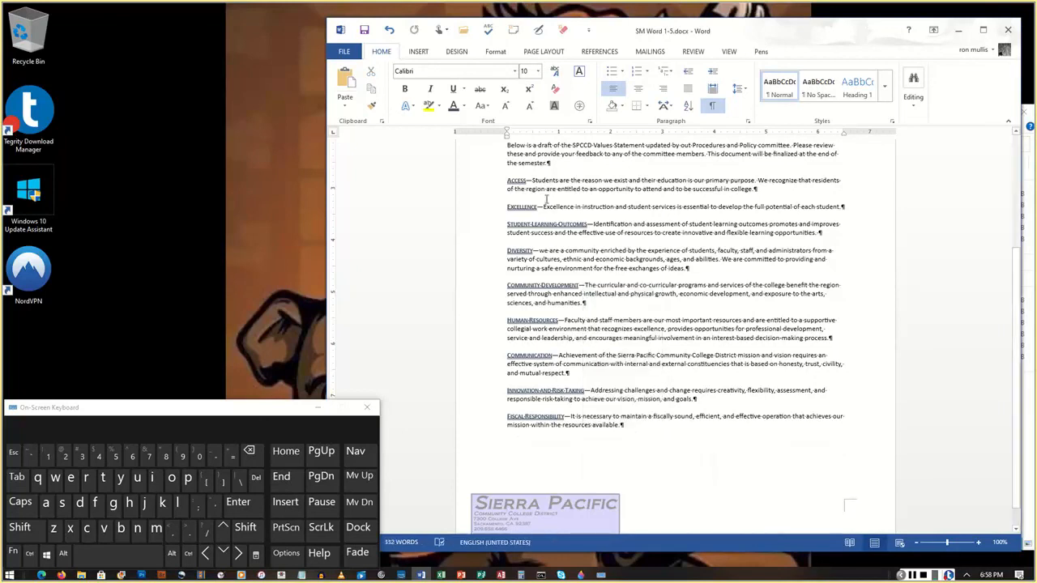
pyautogui.click(503, 208)
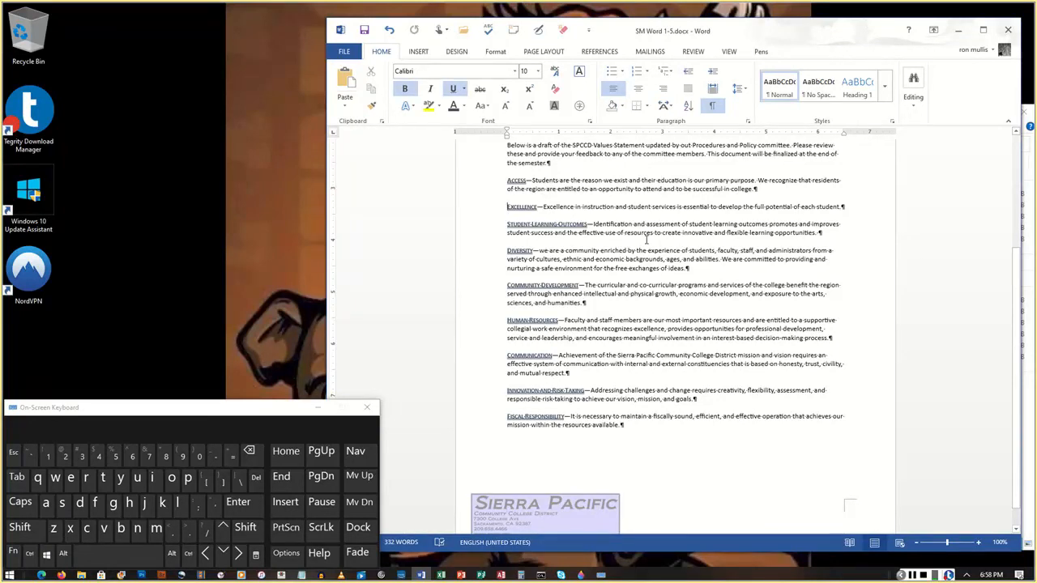
pyautogui.press('Return')
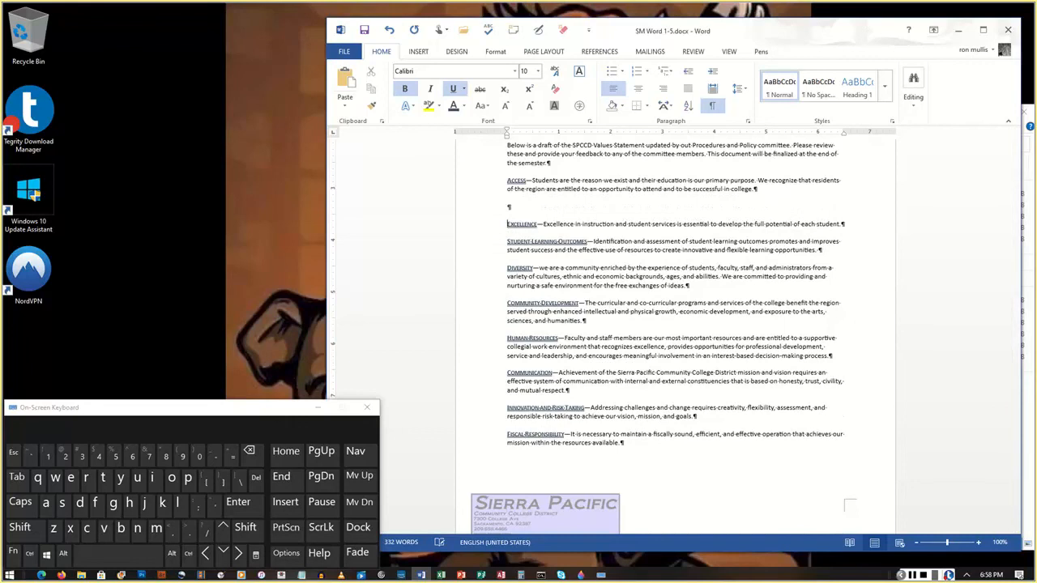
pyautogui.click(508, 207)
pyautogui.hotkey('ctrl', 'v')
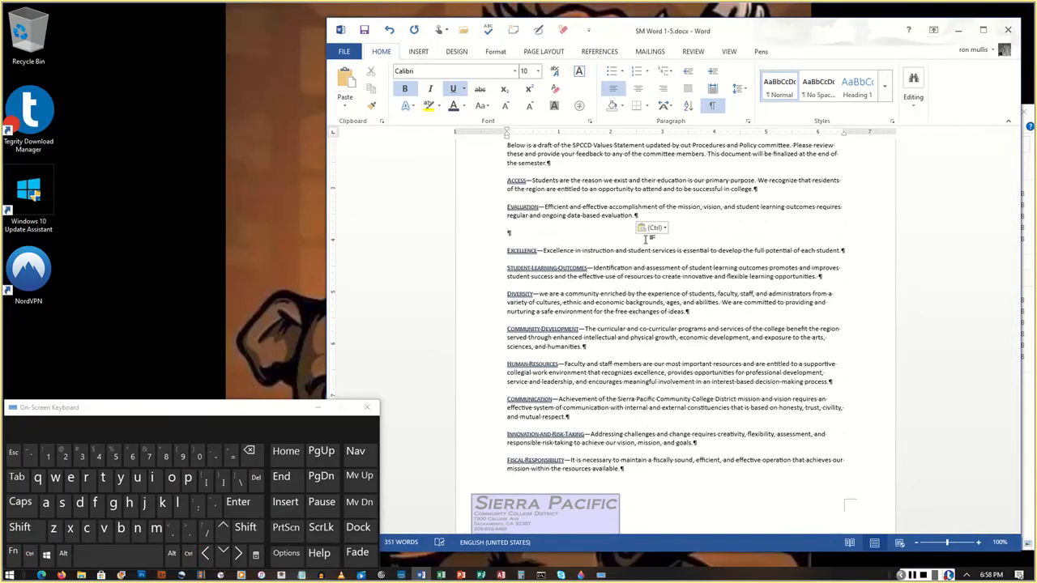
pyautogui.press('Delete')
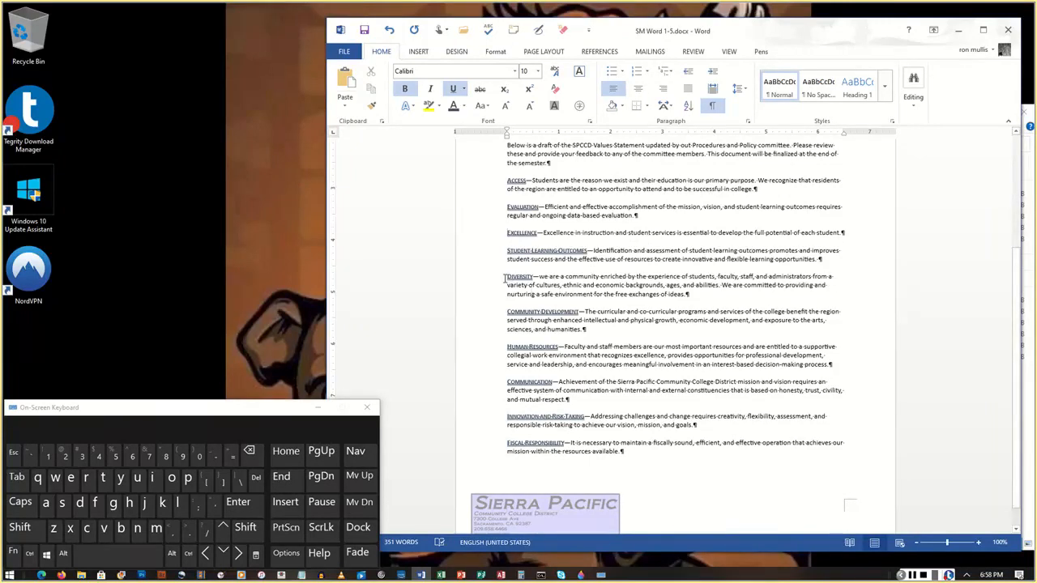
# Move the Diversity paragraph to directly above Evaluation, keeping its source formatting
pyautogui.moveTo(506, 277); pyautogui.dragTo(690, 295)
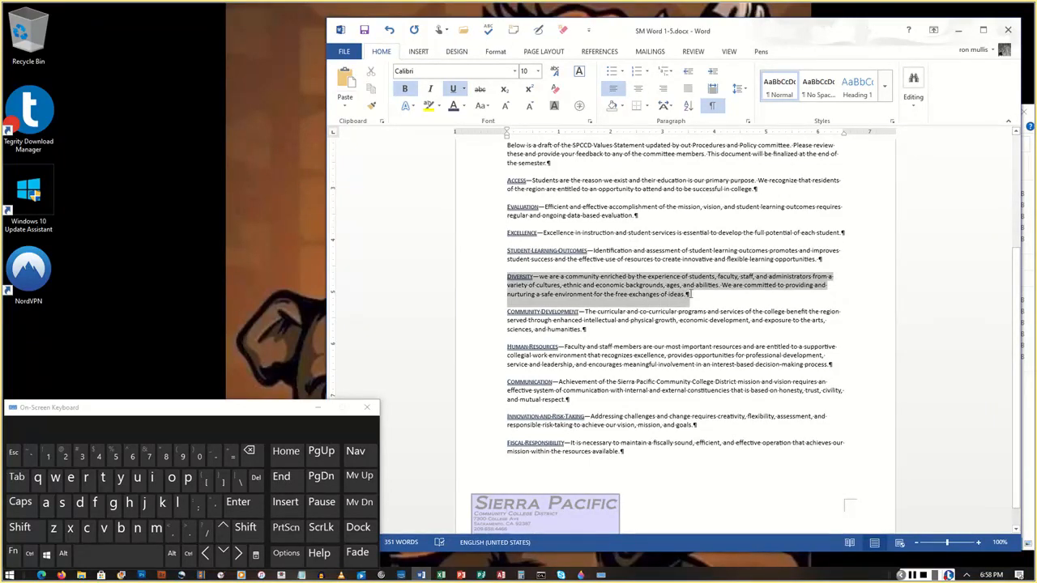
pyautogui.rightClick(689, 295)
pyautogui.click(678, 299)
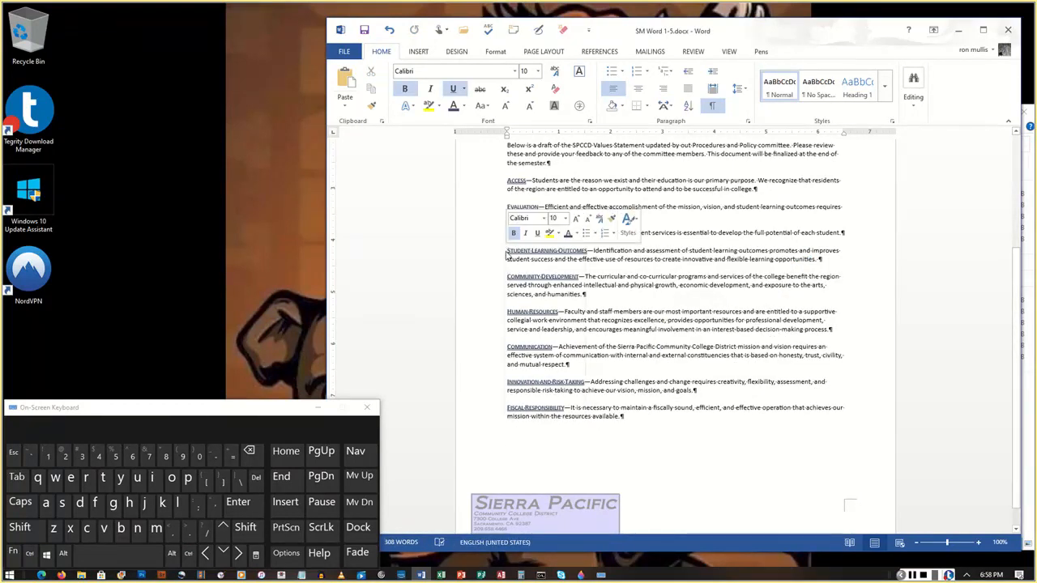
pyautogui.rightClick(506, 251)
pyautogui.click(528, 299)
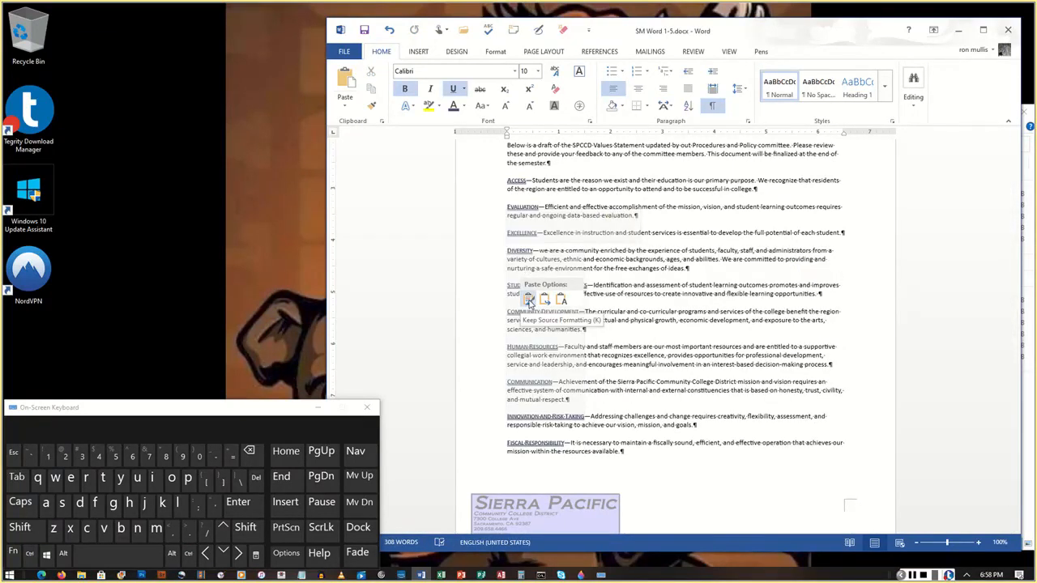
pyautogui.click(508, 202)
pyautogui.rightClick(506, 207)
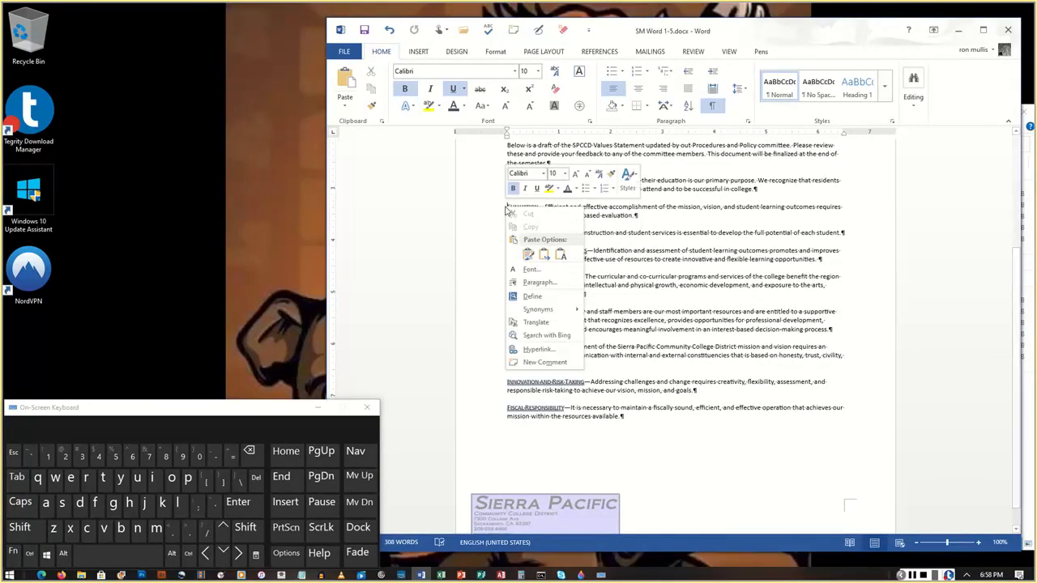
pyautogui.click(525, 256)
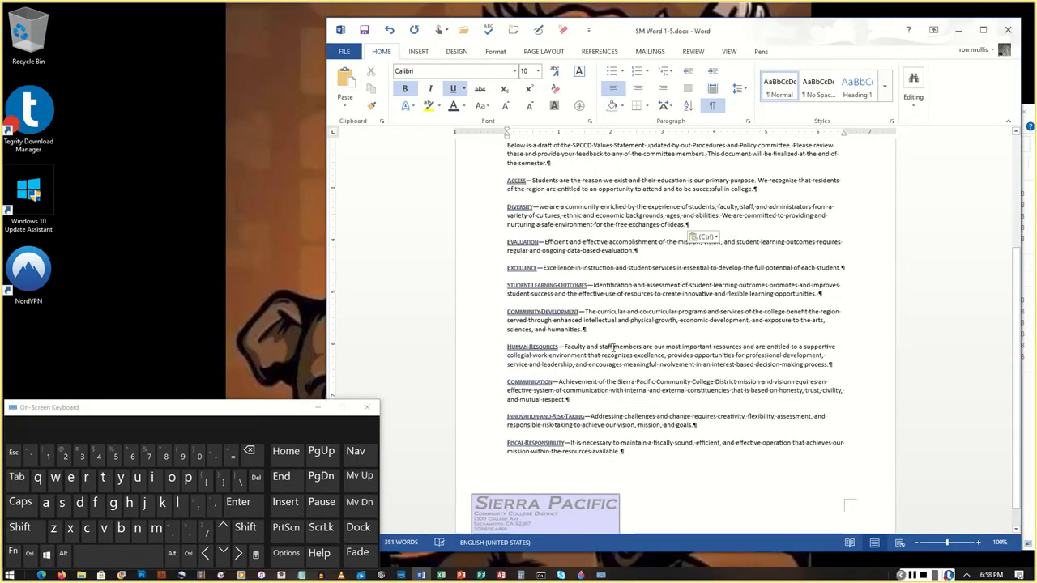
# Move the Community Development paragraph to directly above Diversity, keeping its source formatting
pyautogui.moveTo(507, 314); pyautogui.dragTo(585, 330)
pyautogui.rightClick(552, 324)
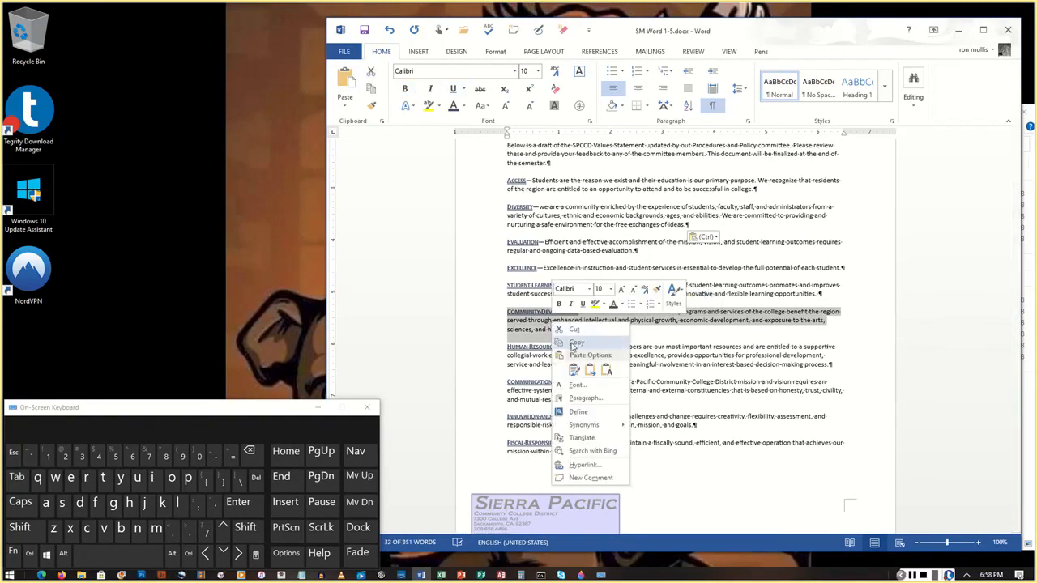
pyautogui.click(575, 330)
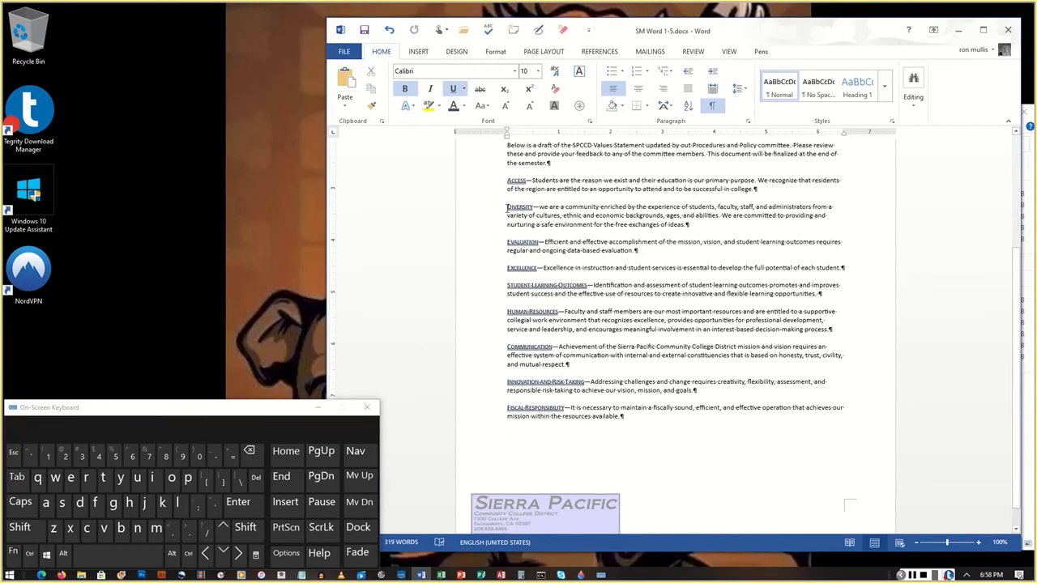
pyautogui.rightClick(508, 208)
pyautogui.click(527, 260)
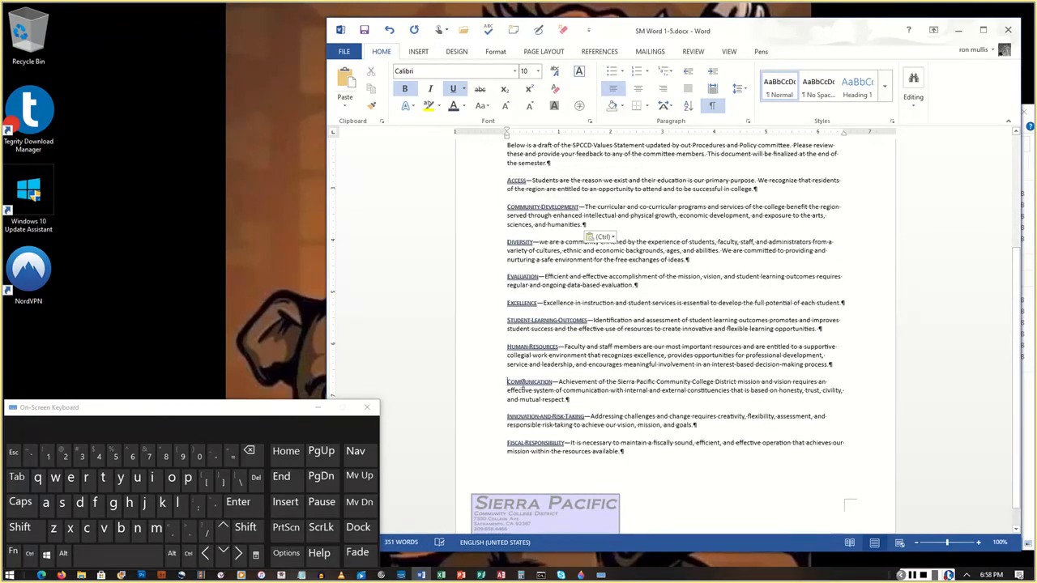
# Move the Communication paragraph to between Community Development and Diversity, keeping its source formatting
pyautogui.moveTo(507, 382); pyautogui.dragTo(574, 399)
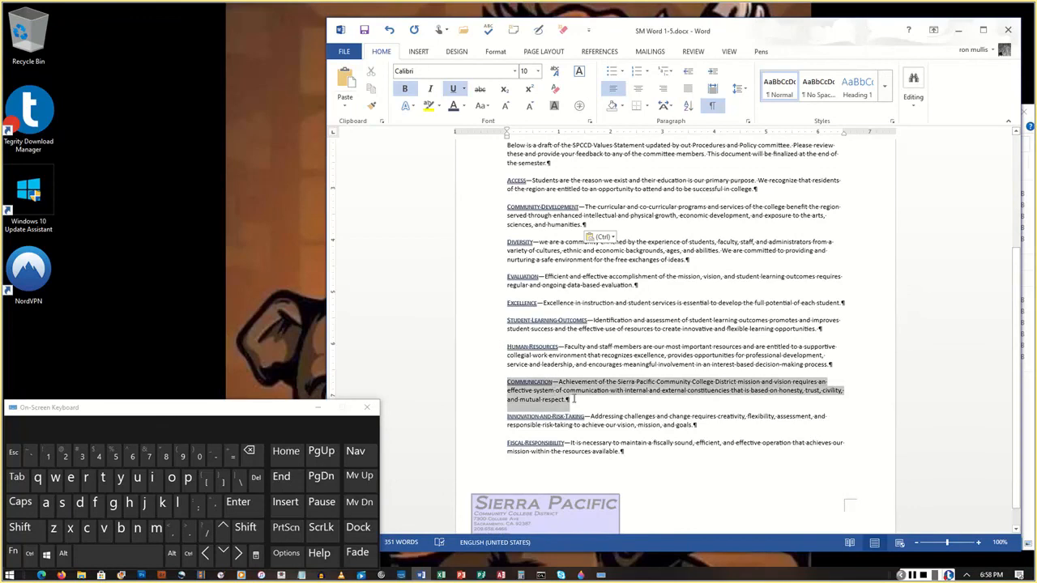
pyautogui.rightClick(541, 396)
pyautogui.click(551, 404)
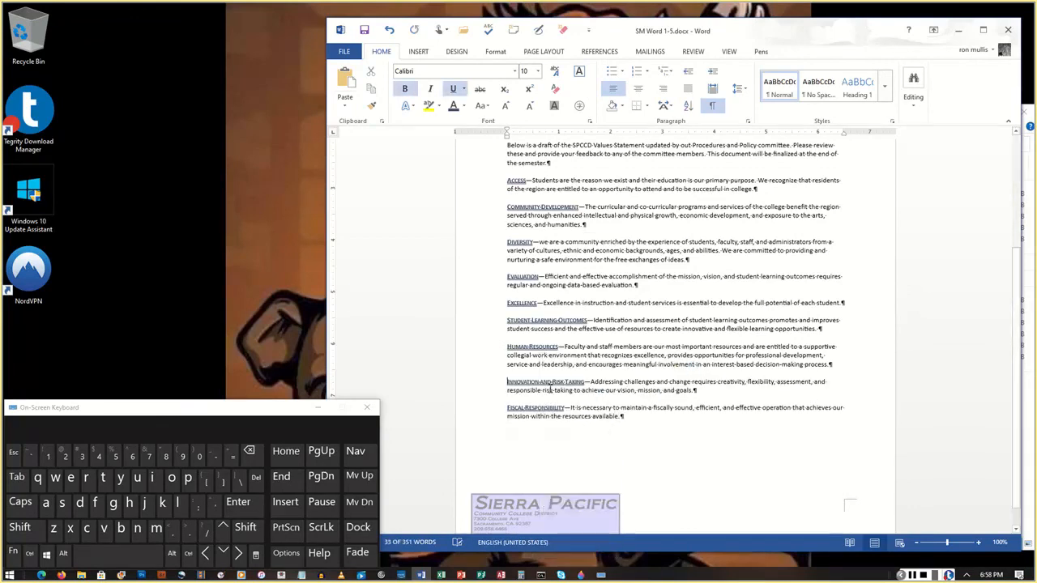
pyautogui.rightClick(508, 241)
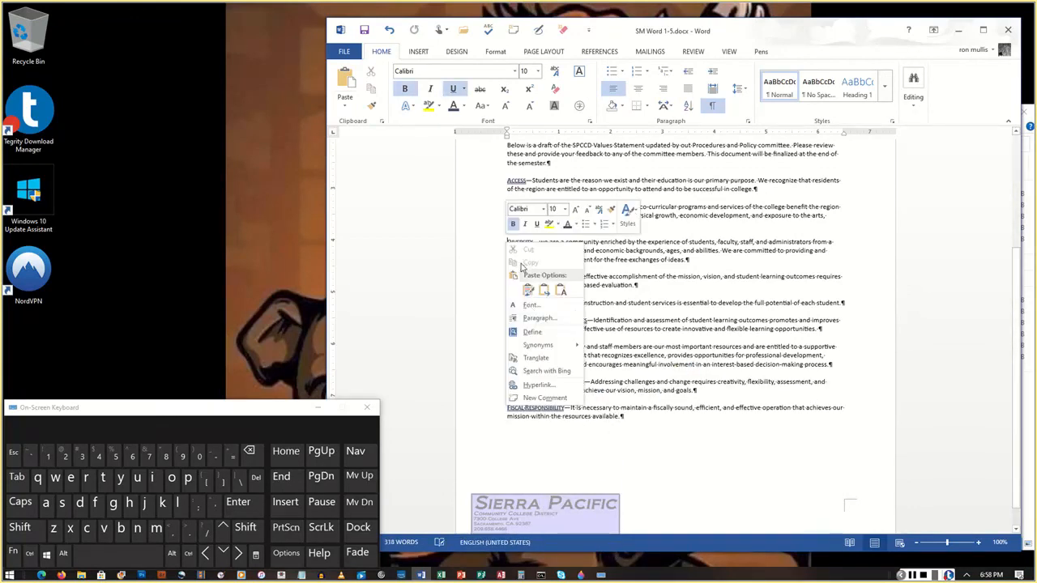
pyautogui.click(527, 291)
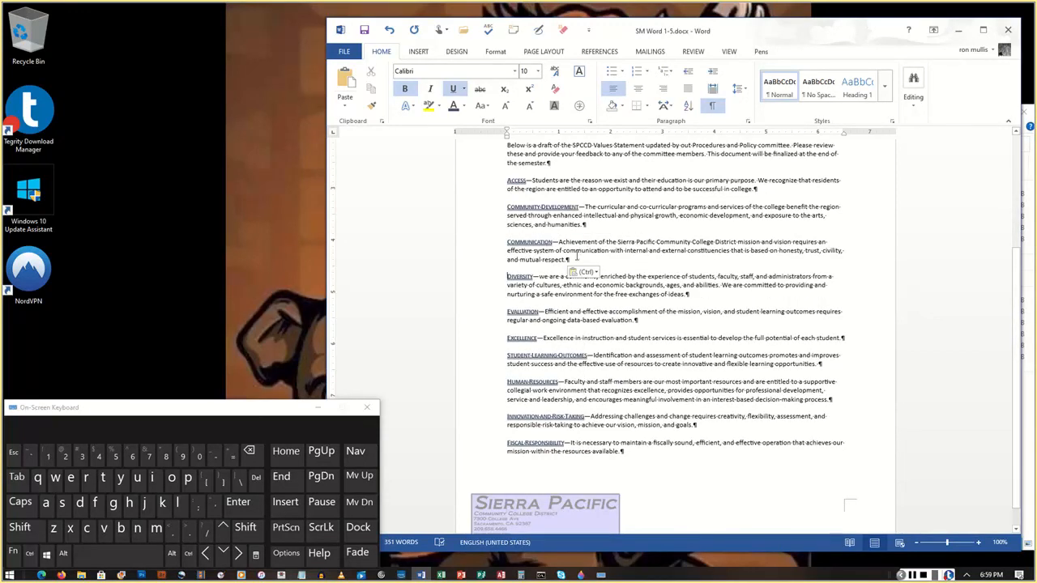
# Move the Communication paragraph to between Access and Community Development, keeping its source formatting
pyautogui.tripleClick(519, 248)
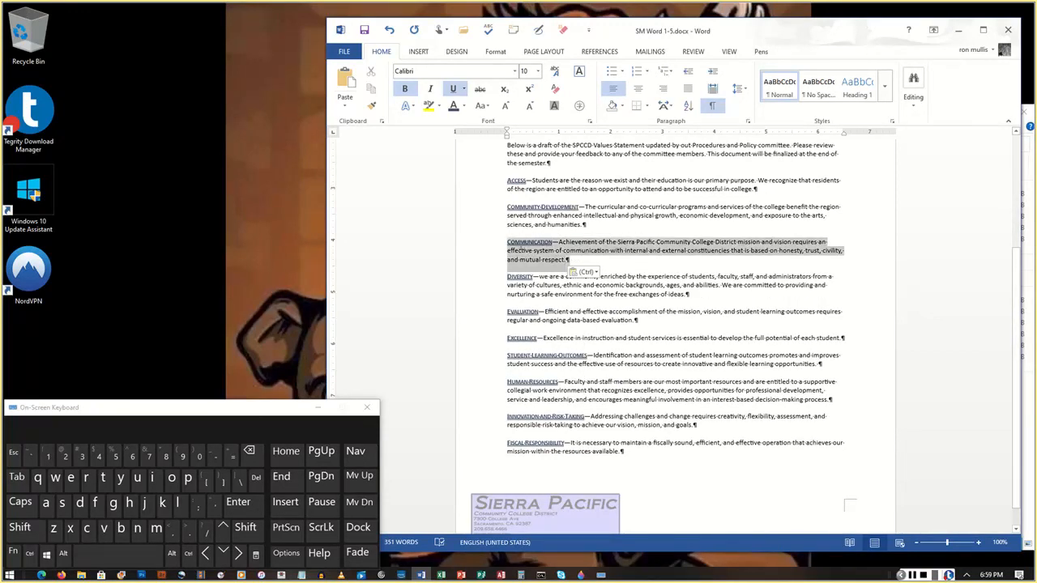
pyautogui.click(522, 249)
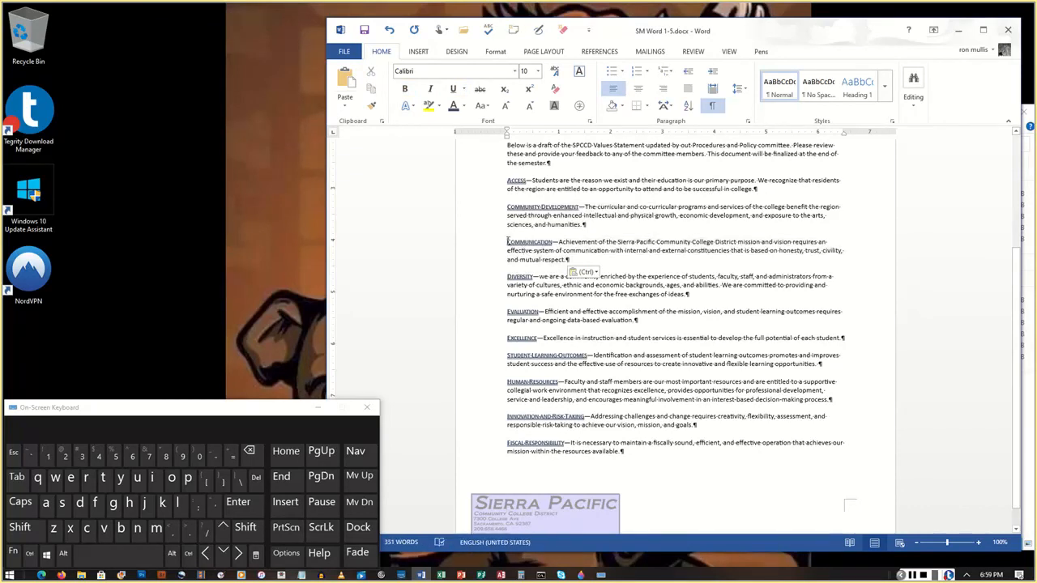
pyautogui.moveTo(508, 242); pyautogui.dragTo(571, 259)
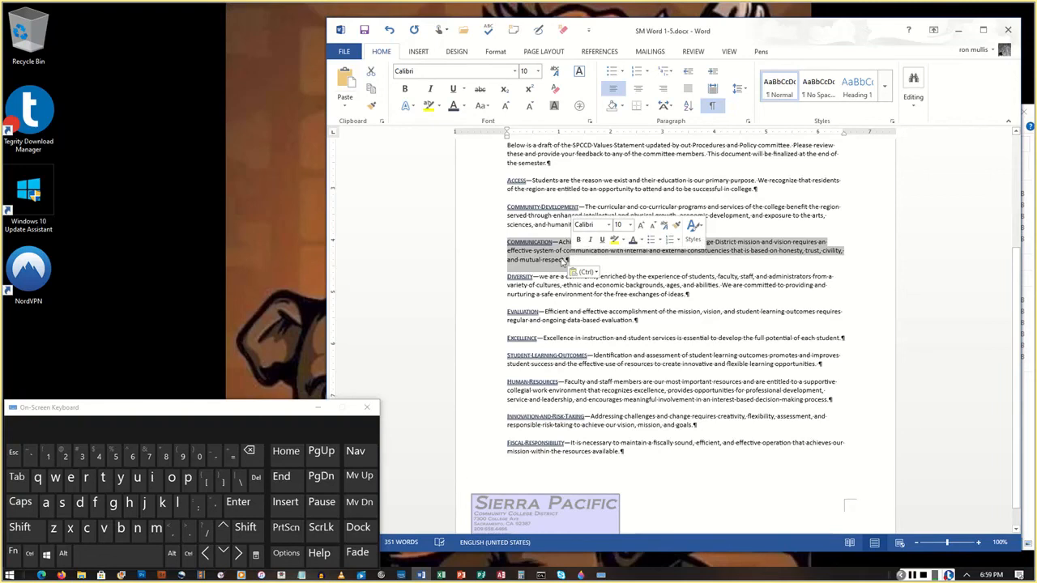
pyautogui.rightClick(533, 258)
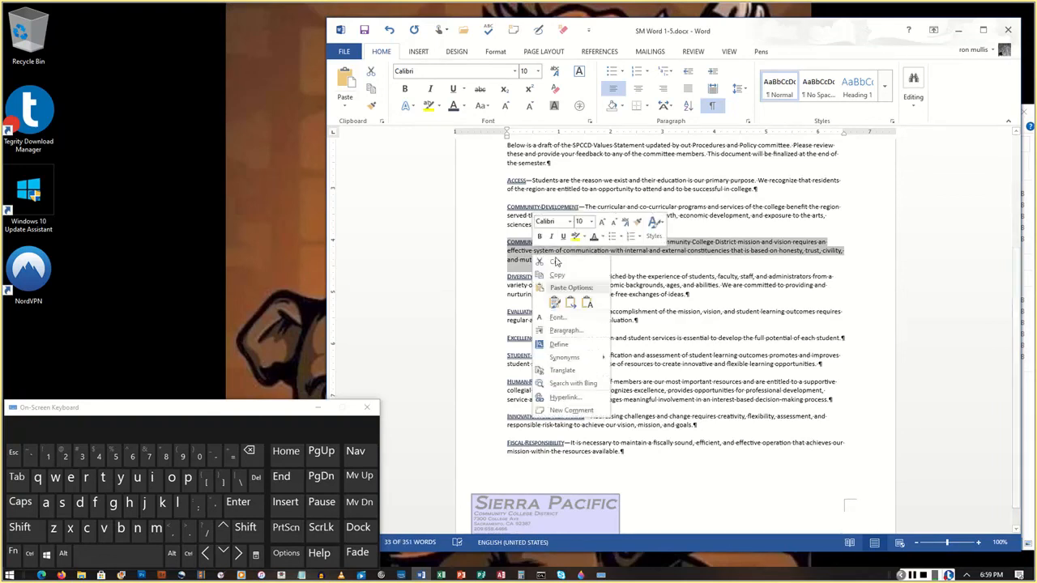
pyautogui.click(559, 265)
pyautogui.rightClick(507, 206)
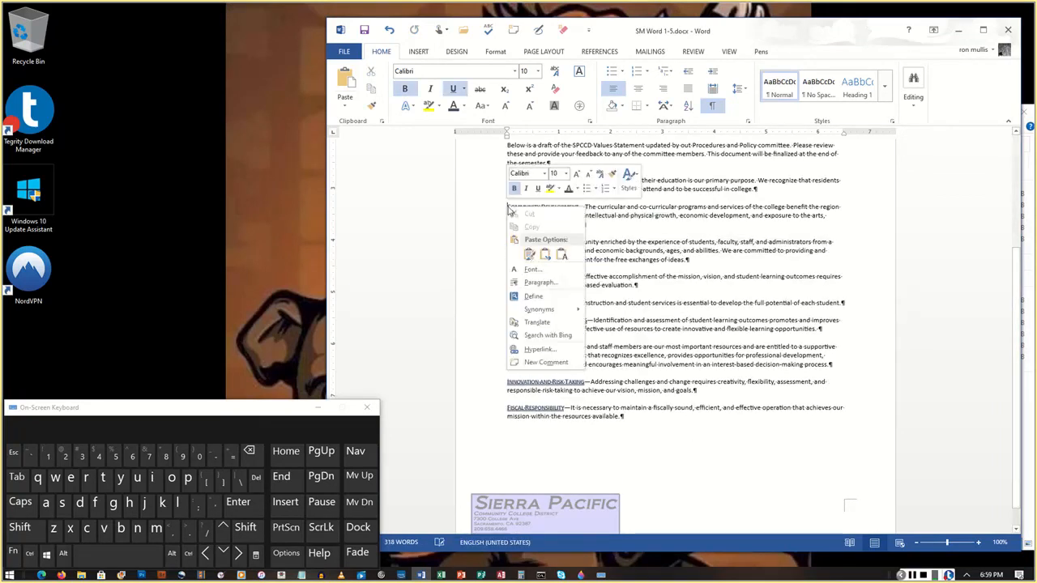
pyautogui.click(528, 252)
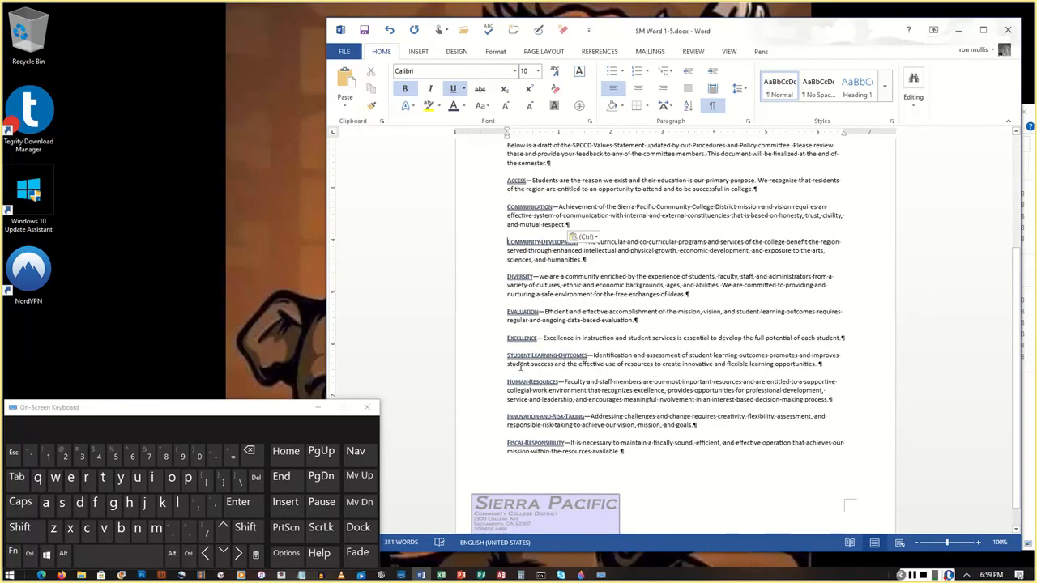
# Move the Student Learning Outcomes text to the end of the list as its own paragraph and delete the blank paragraph left behind
pyautogui.moveTo(506, 355); pyautogui.dragTo(818, 368)
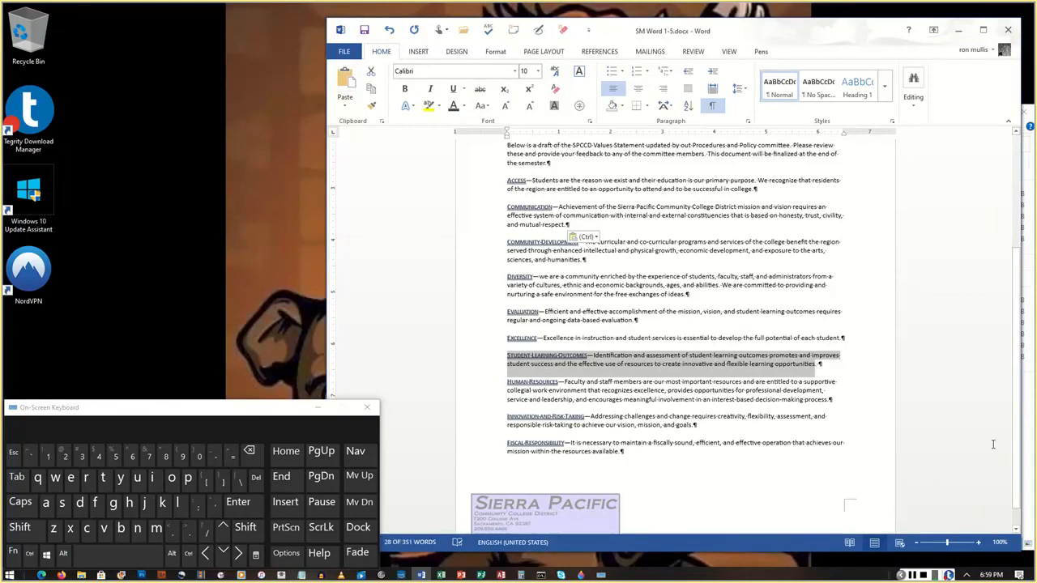
pyautogui.hotkey('shift', 'Right')
pyautogui.press('ctrl')
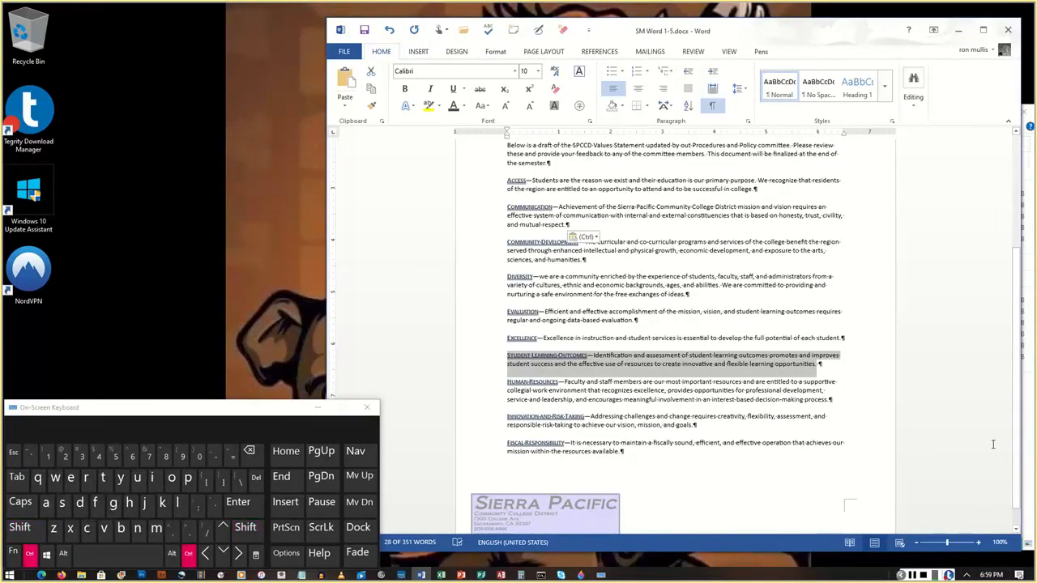
pyautogui.hotkey('ctrl', 'x')
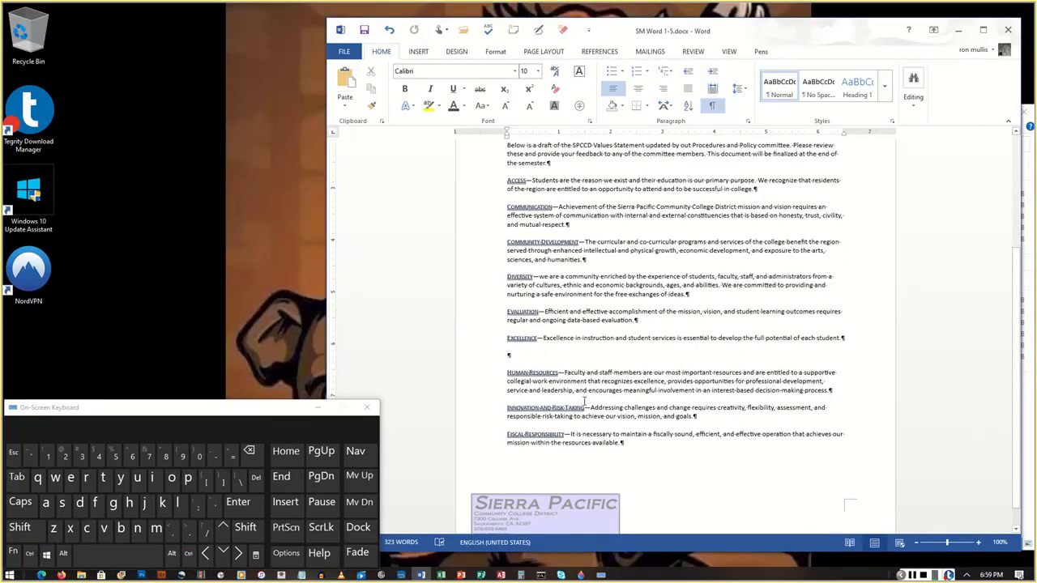
pyautogui.click(621, 443)
pyautogui.hotkey('ctrl', 'v')
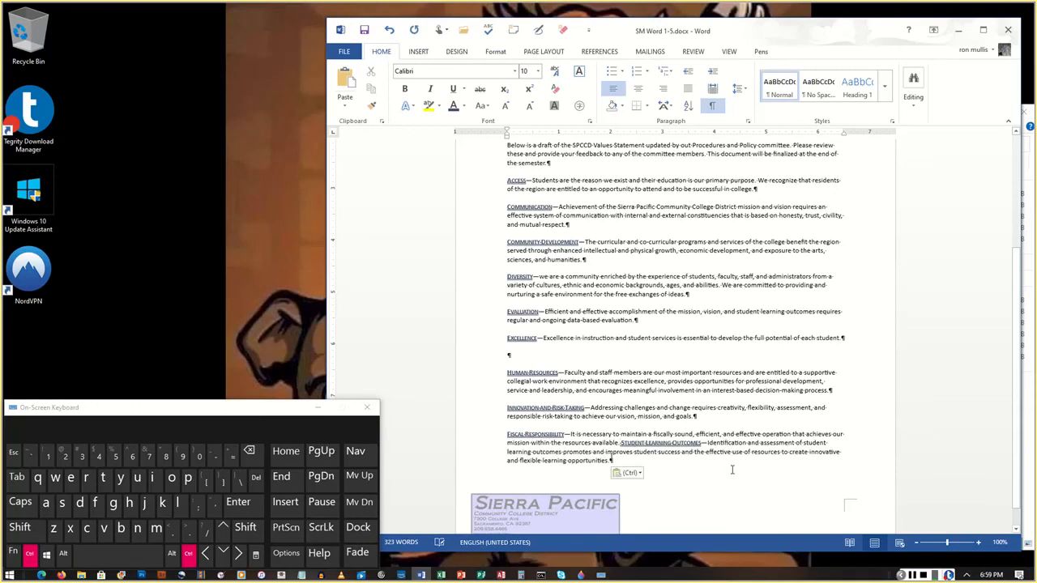
pyautogui.doubleClick(523, 357)
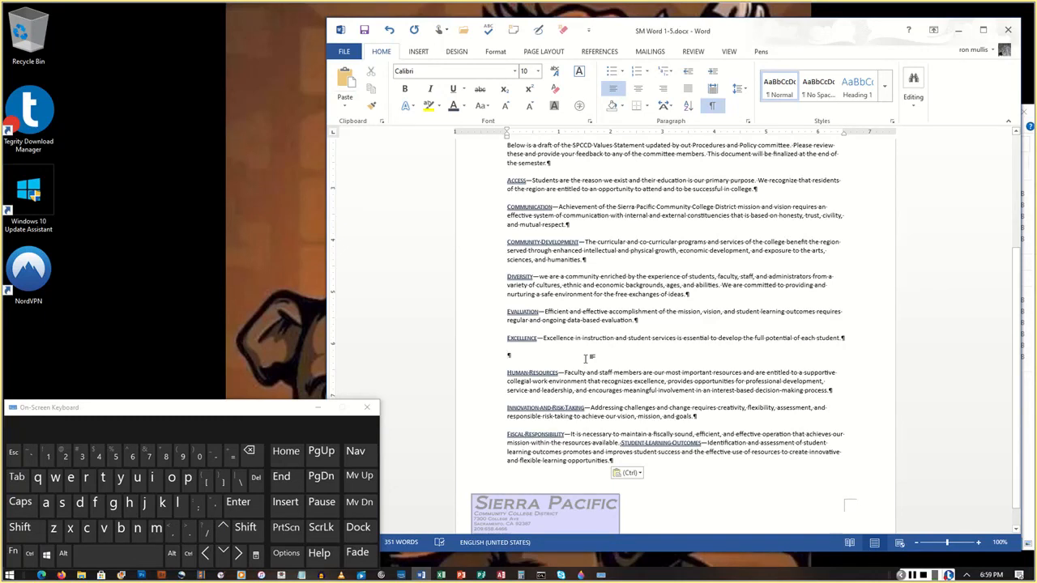
pyautogui.press('Delete')
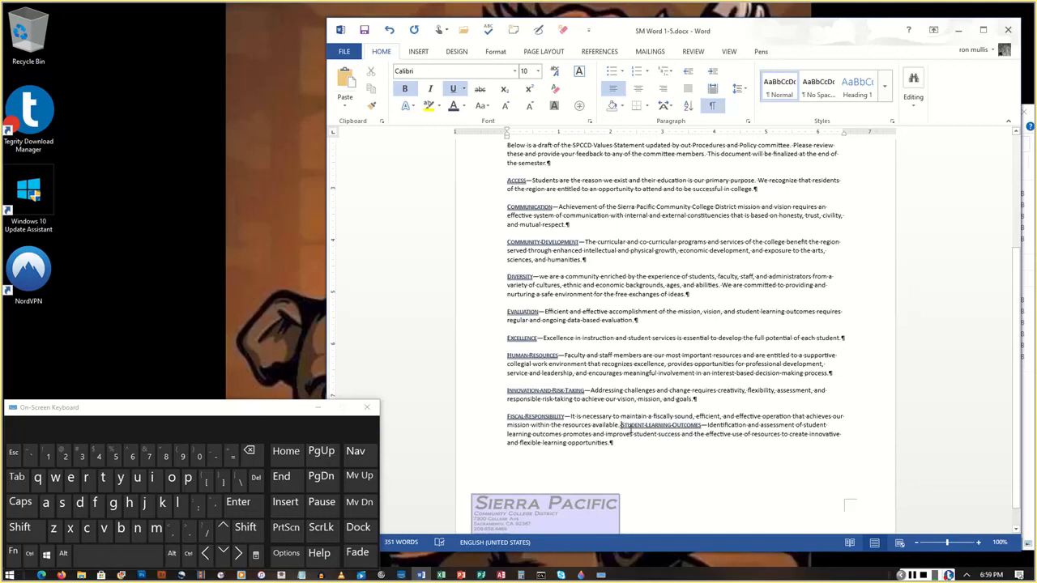
pyautogui.press('Return')
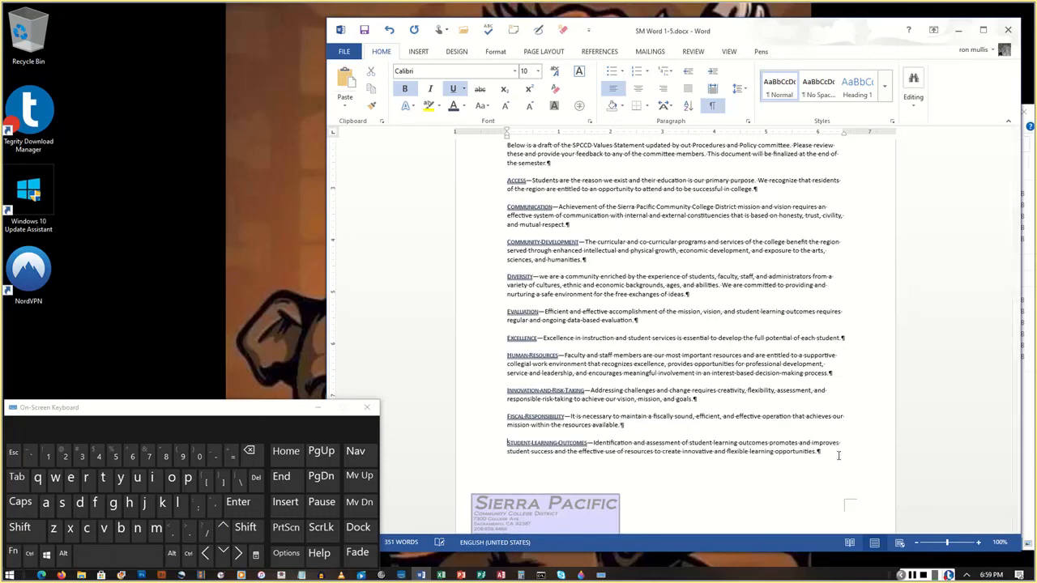
# Move the Fiscal Responsibility text from above Student Learning Outcomes to directly before the Human Resources heading
pyautogui.moveTo(505, 417); pyautogui.dragTo(622, 427)
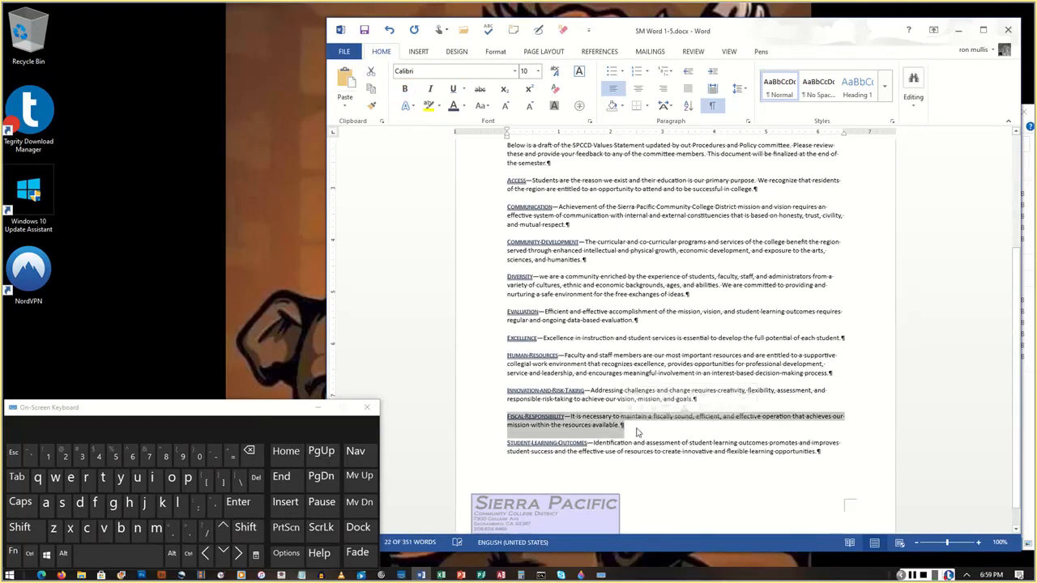
pyautogui.click(560, 425)
pyautogui.moveTo(506, 417); pyautogui.dragTo(622, 426)
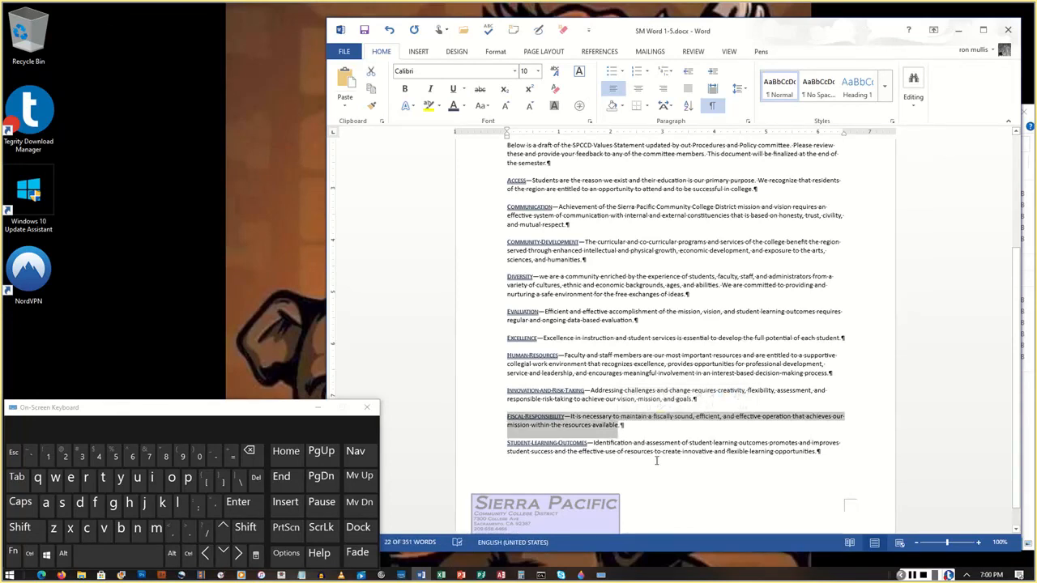
pyautogui.hotkey('shift', 'Right')
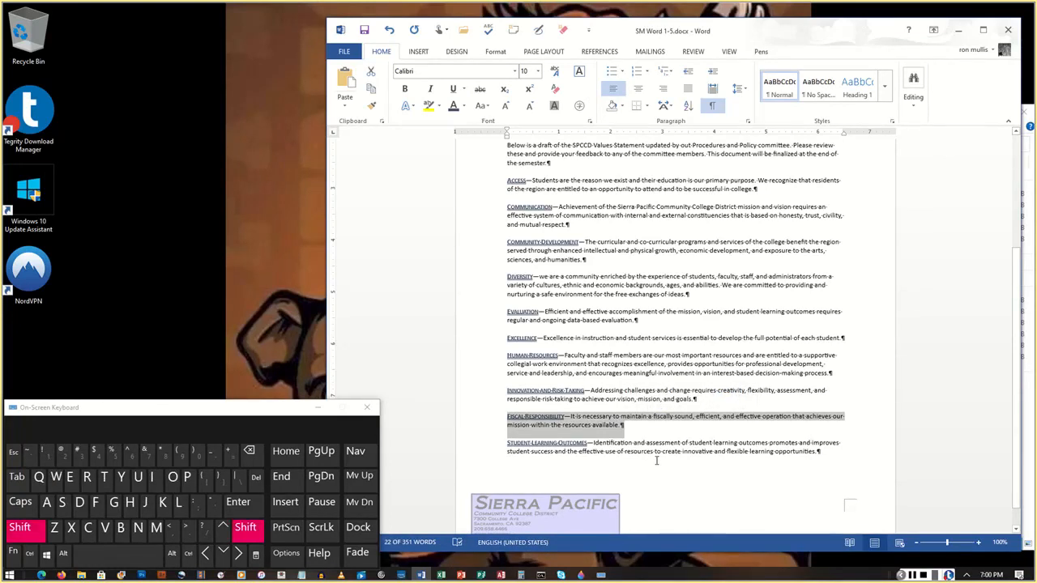
pyautogui.hotkey('shift', 'Left')
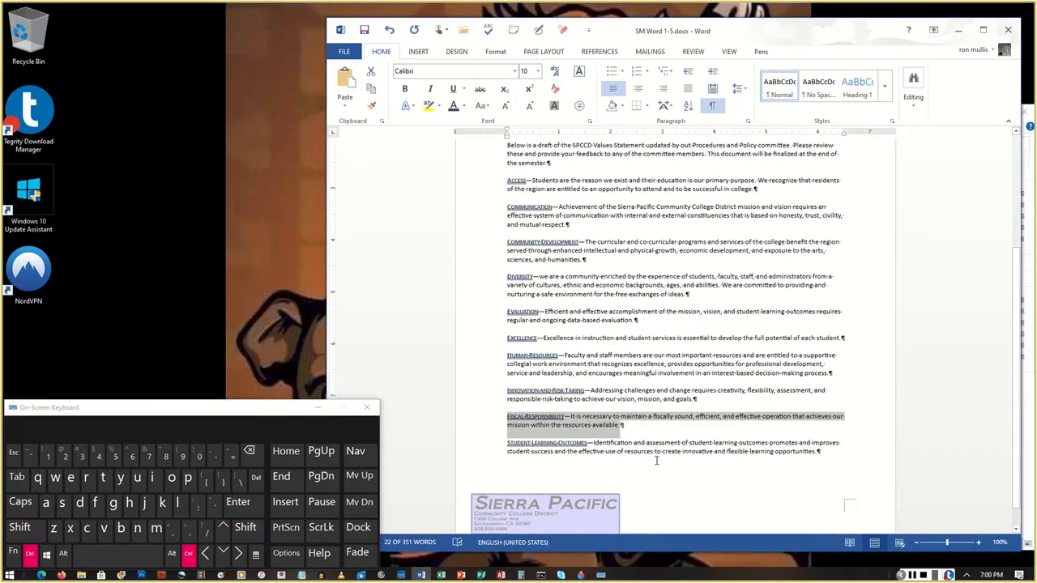
pyautogui.hotkey('ctrl', 'x')
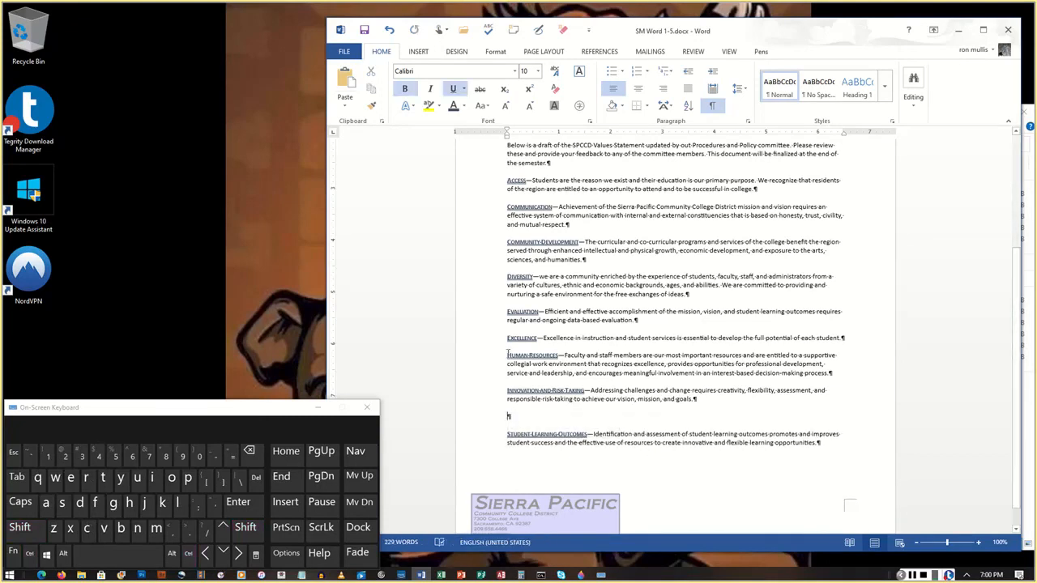
pyautogui.click(504, 354)
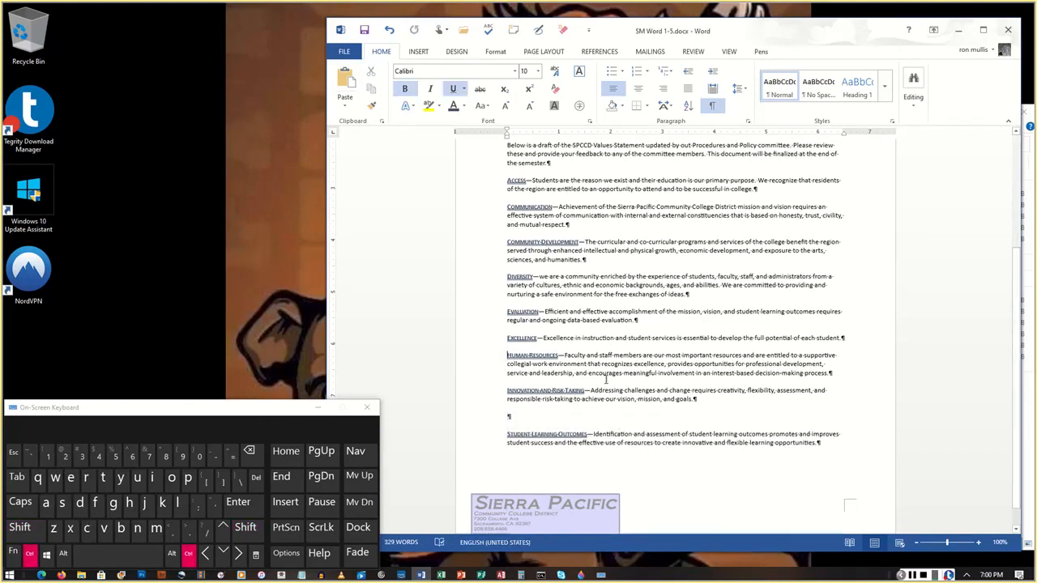
pyautogui.hotkey('ctrl', 'v')
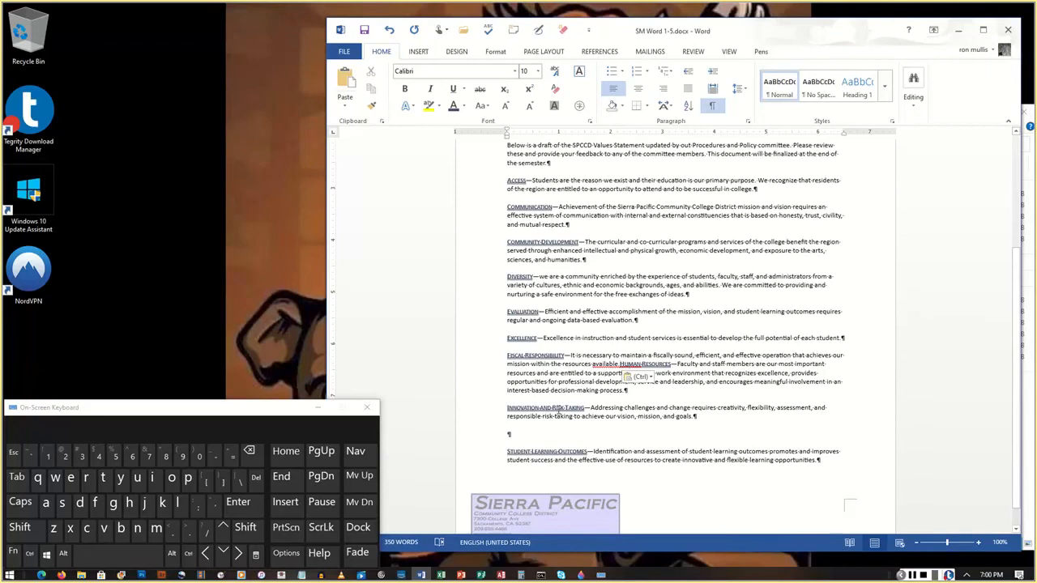
# Delete the blank paragraph above Student Learning Outcomes, then end Fiscal Responsibility with a period and start Human Resources as a separate paragraph
pyautogui.click(522, 436)
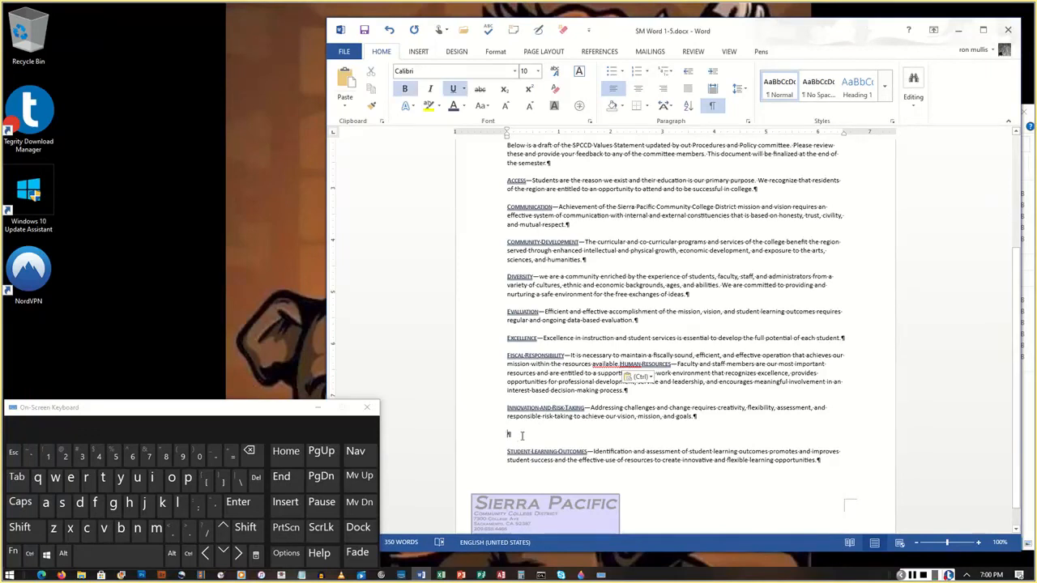
pyautogui.press('Delete')
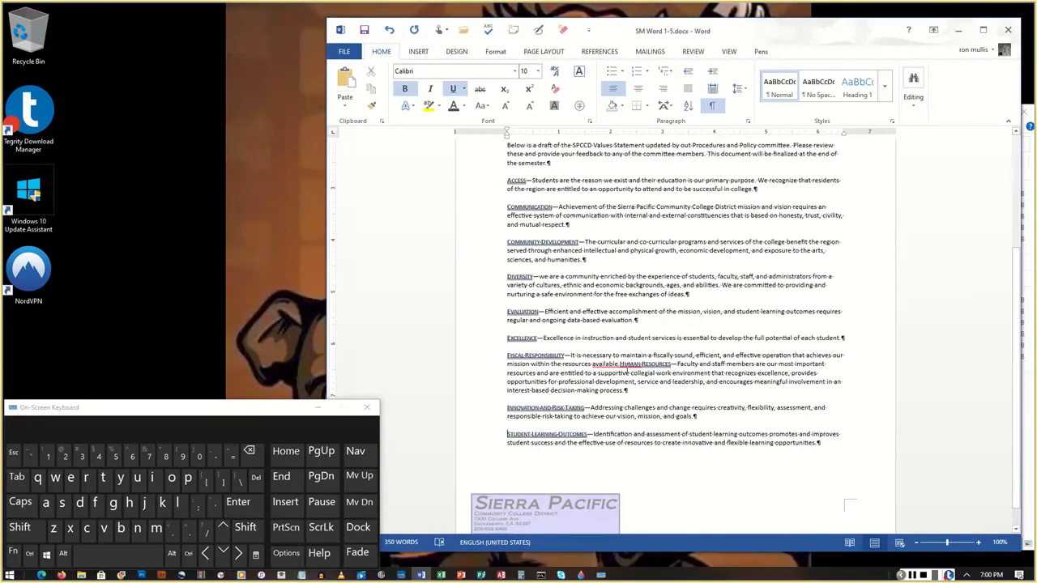
pyautogui.click(693, 378)
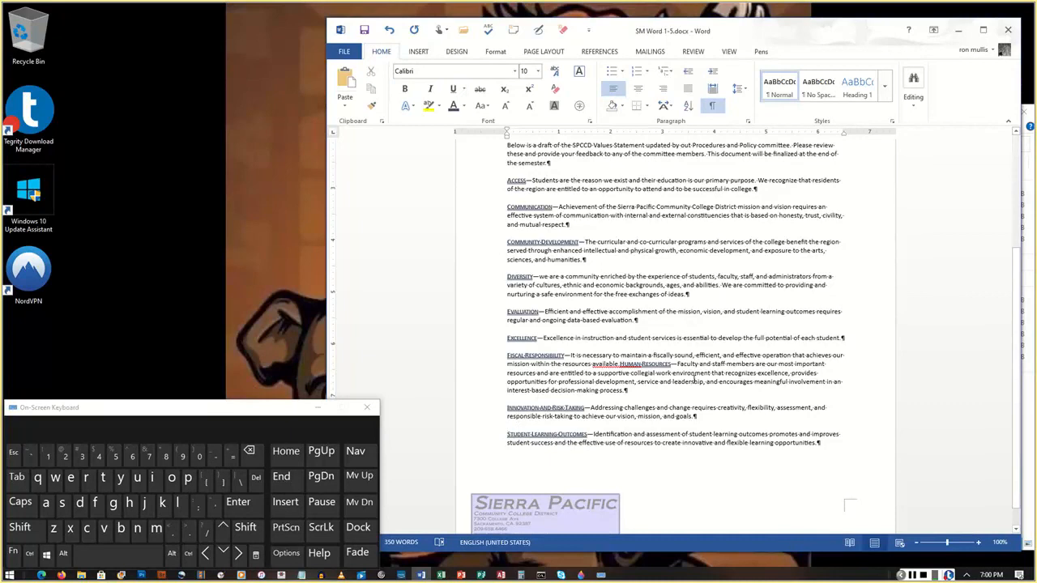
pyautogui.write('.')
pyautogui.press('Return')
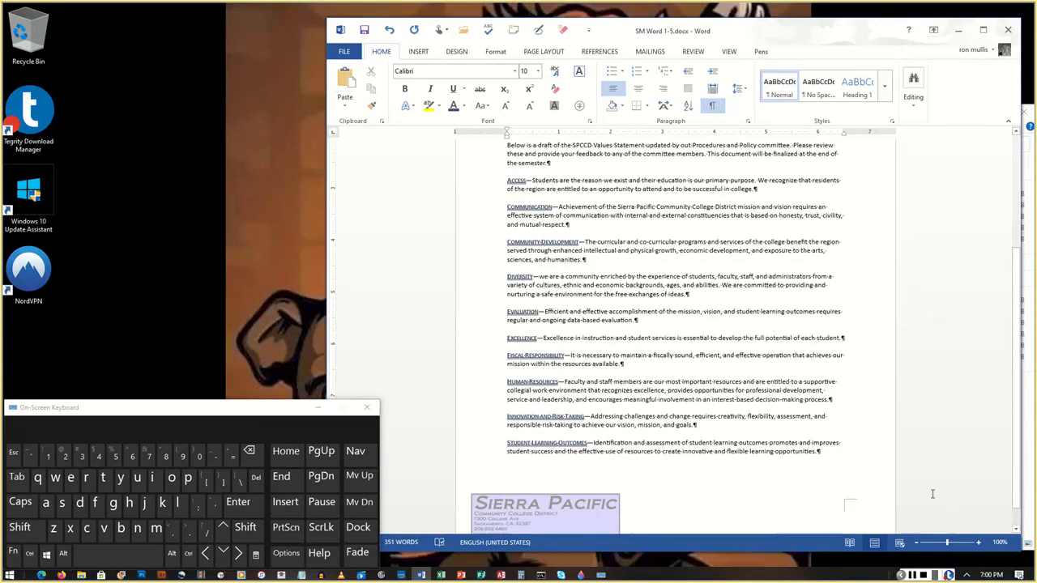
# Shift the document window slightly aside and save the document
pyautogui.click(917, 575)
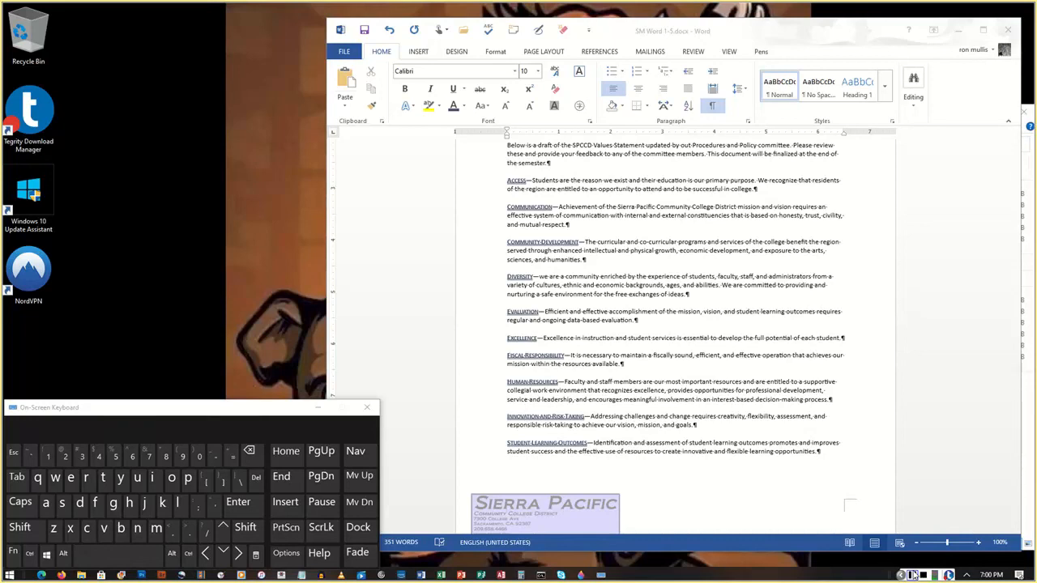
pyautogui.scroll(-1, 756, 462)
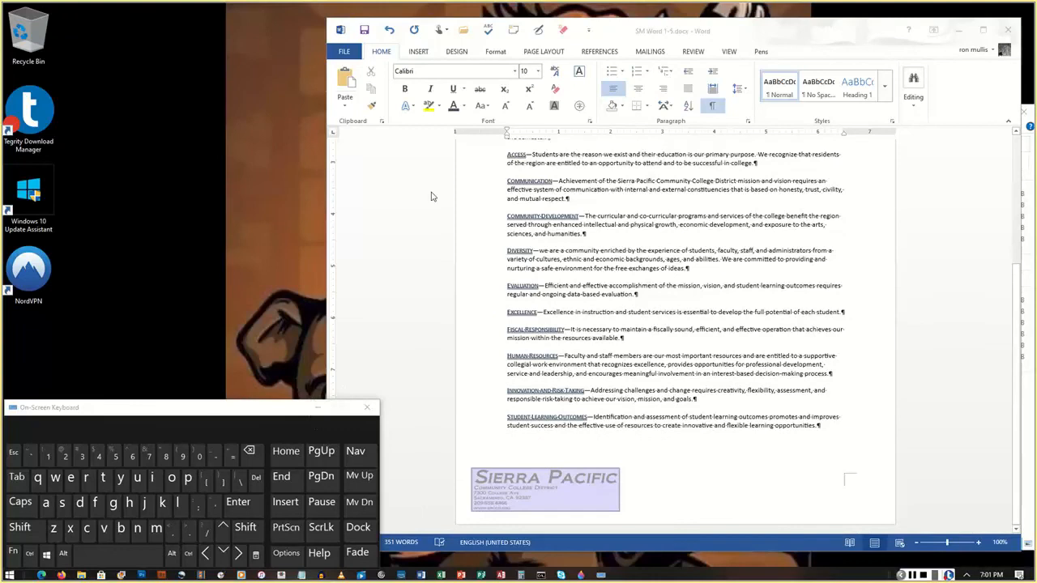
pyautogui.moveTo(727, 31); pyautogui.dragTo(784, 33)
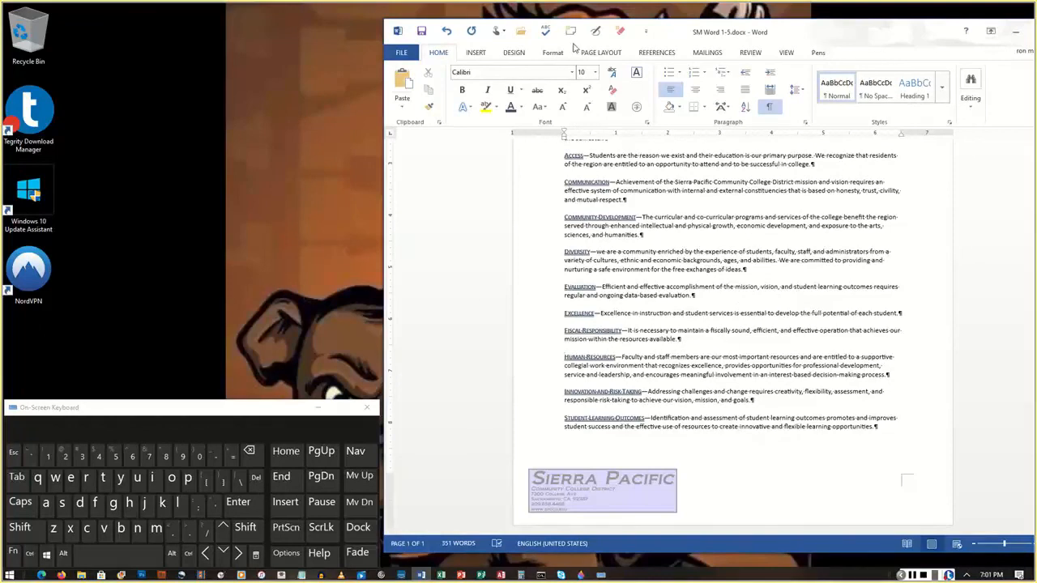
pyautogui.click(422, 31)
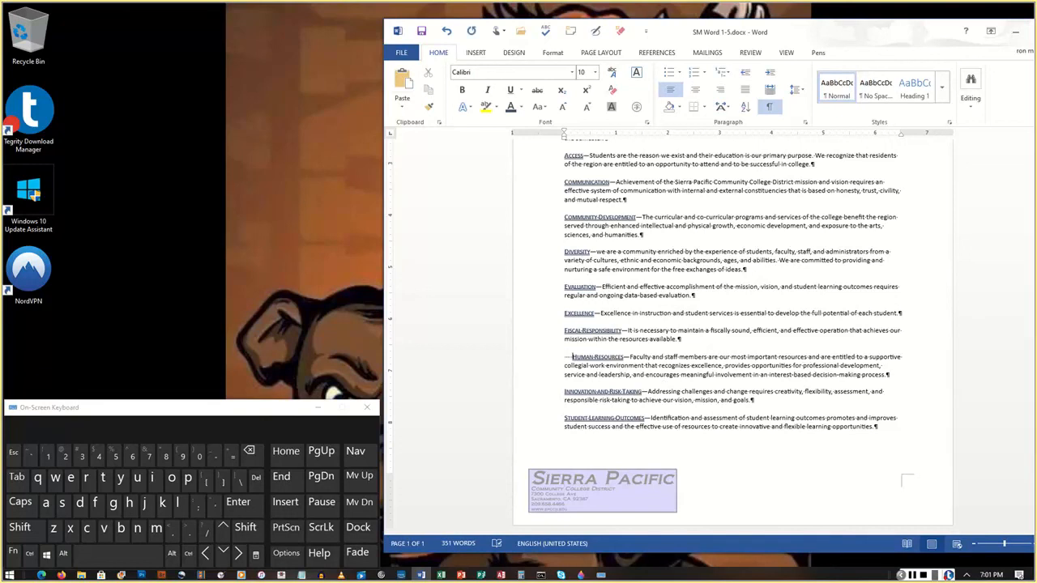
# Remove the extra spaces in front of the Human Resources heading so it starts at the margin
pyautogui.press('BackSpace')
pyautogui.press('BackSpace')
pyautogui.press('BackSpace')
pyautogui.press('BackSpace')
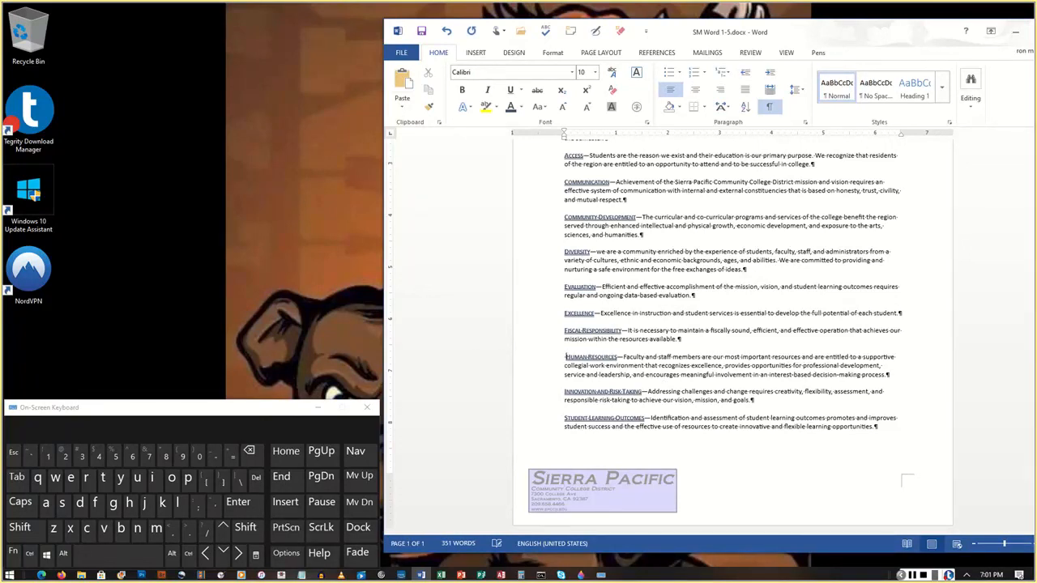
pyautogui.press('BackSpace')
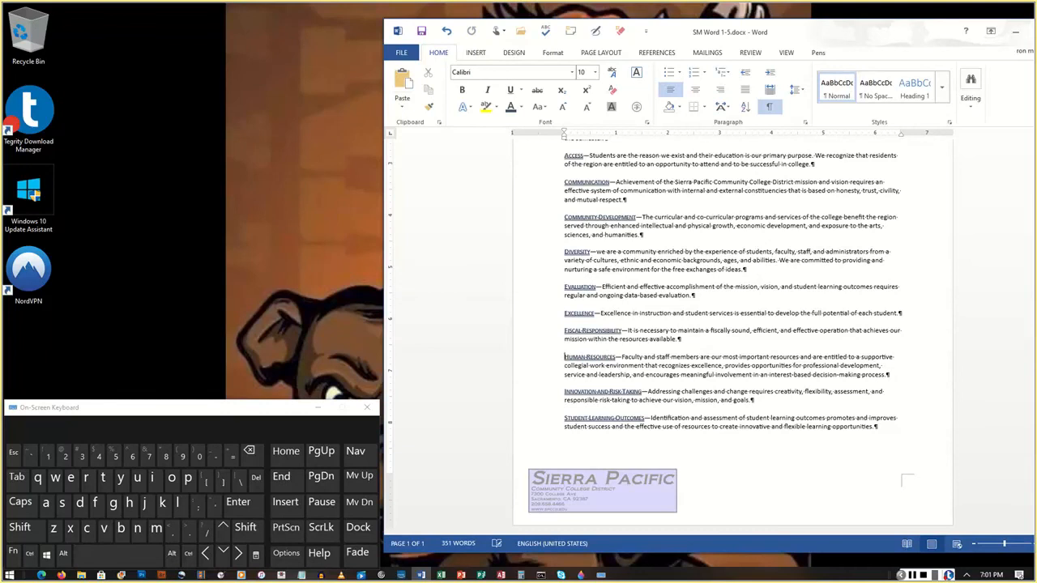
pyautogui.hotkey('ctrl', 'z')
# Review the whole memo, from the value paragraphs up to the TO line and back down to the end of the page
pyautogui.press('Up')
pyautogui.press('Up')
pyautogui.press('Up')
pyautogui.press('Up')
pyautogui.press('Up')
pyautogui.press('Up')
pyautogui.press('Up')
pyautogui.press('Up')
pyautogui.press('Up')
pyautogui.press('Up')
pyautogui.press('Up')
pyautogui.press('Up')
pyautogui.press('Up')
pyautogui.press('Up')
pyautogui.press('Up')
pyautogui.press('Up')
pyautogui.press('Up')
pyautogui.press('Up')
pyautogui.press('Up')
pyautogui.press('Up')
pyautogui.press('Up')
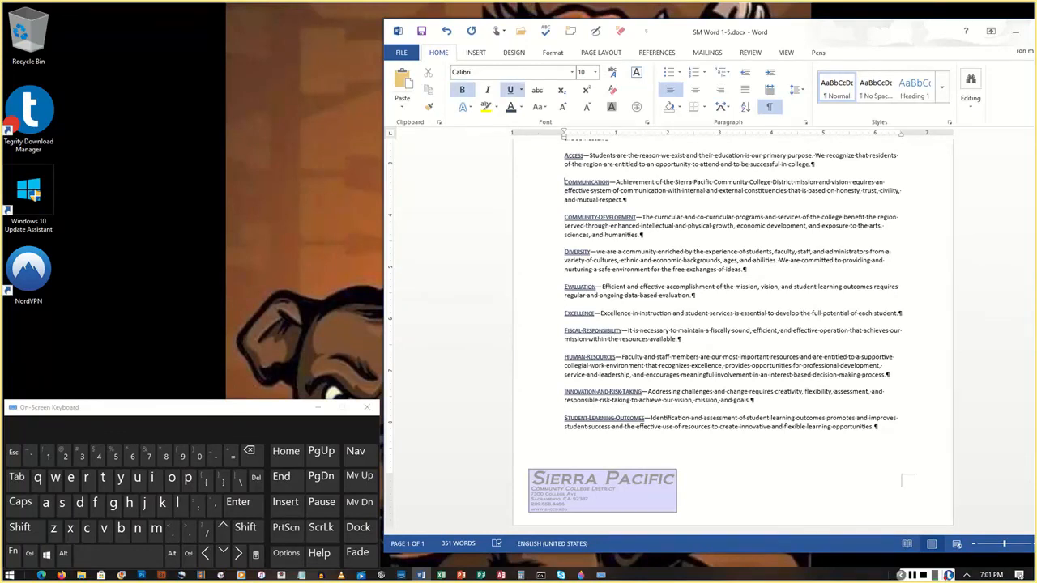
pyautogui.press('Up')
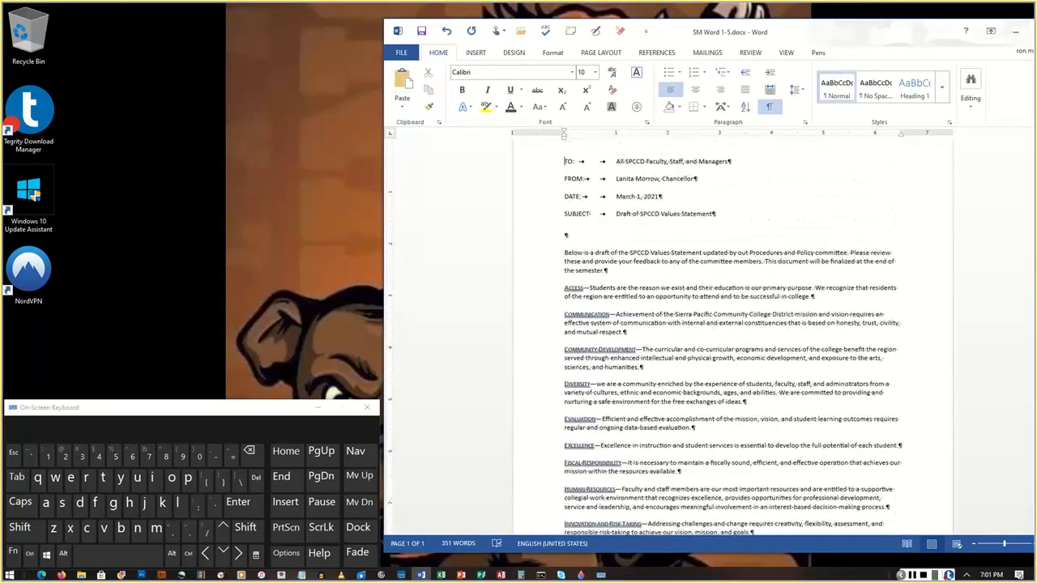
pyautogui.press('Down')
pyautogui.press('Down')
pyautogui.press('Down')
pyautogui.scroll(-3, 674, 334)
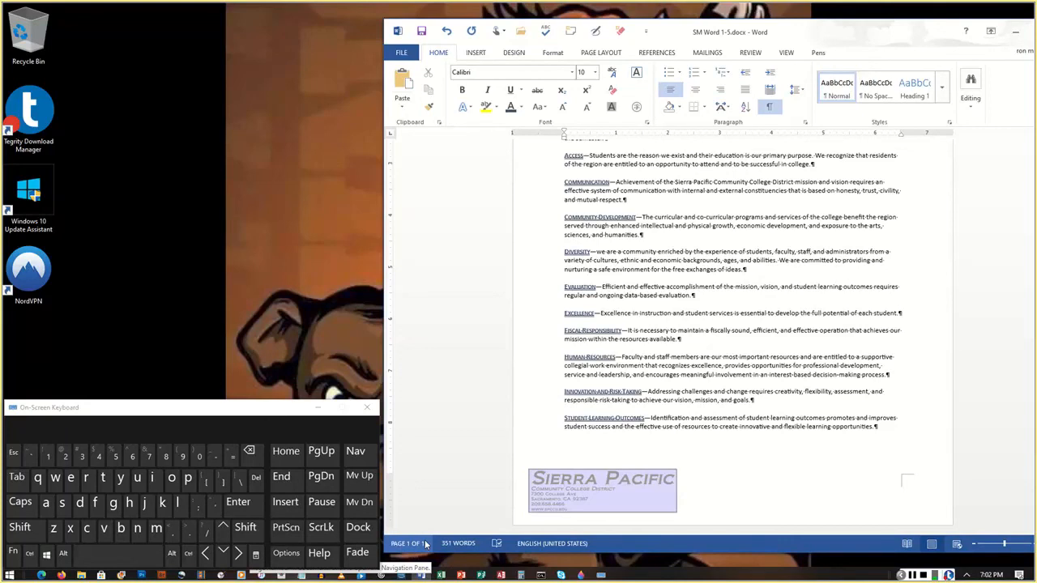
# Show all of the document's properties and set the Title to "SPCCD Values Statement"
pyautogui.click(401, 53)
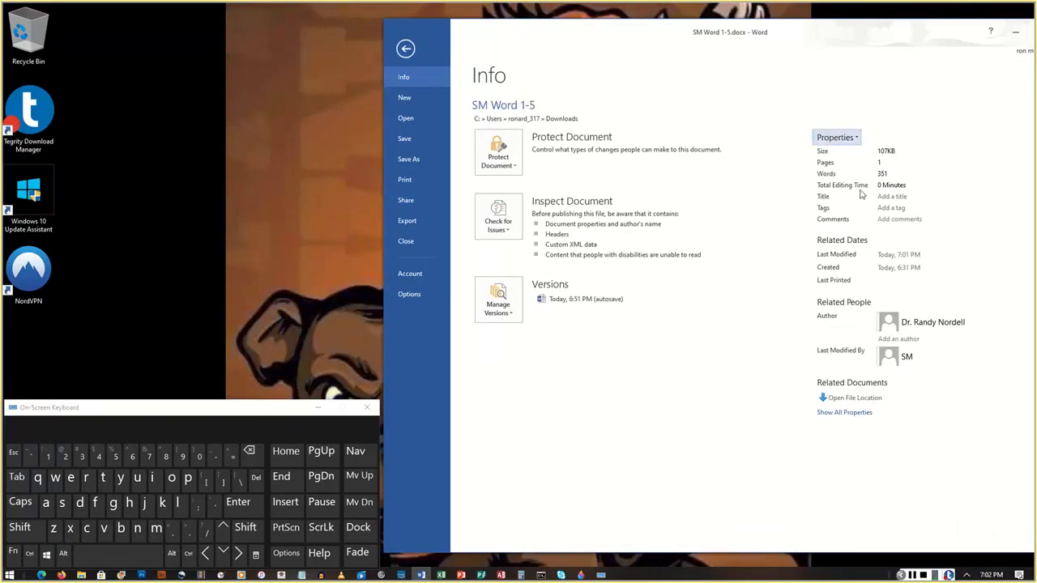
pyautogui.click(845, 415)
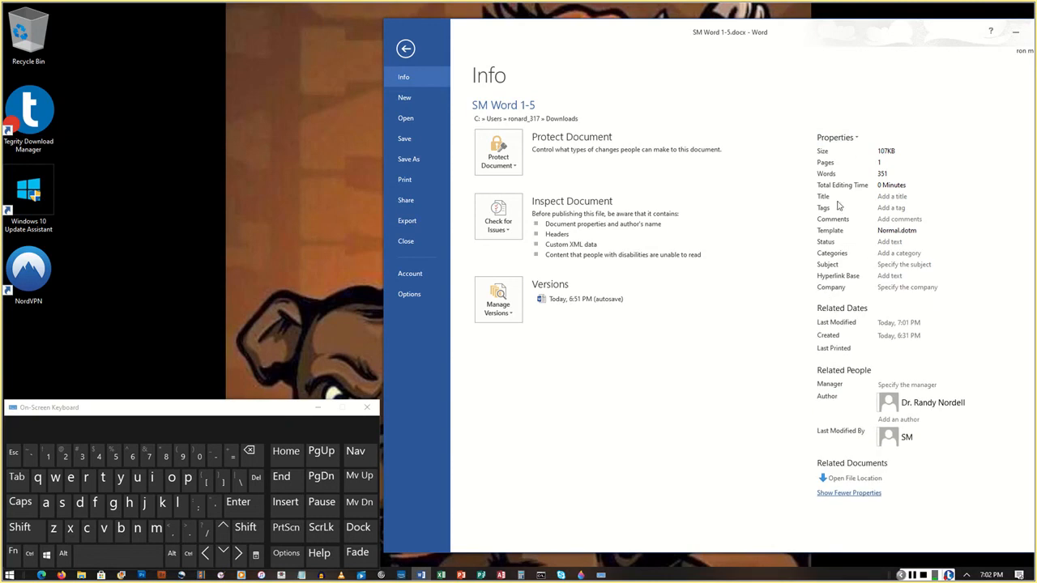
pyautogui.click(891, 198)
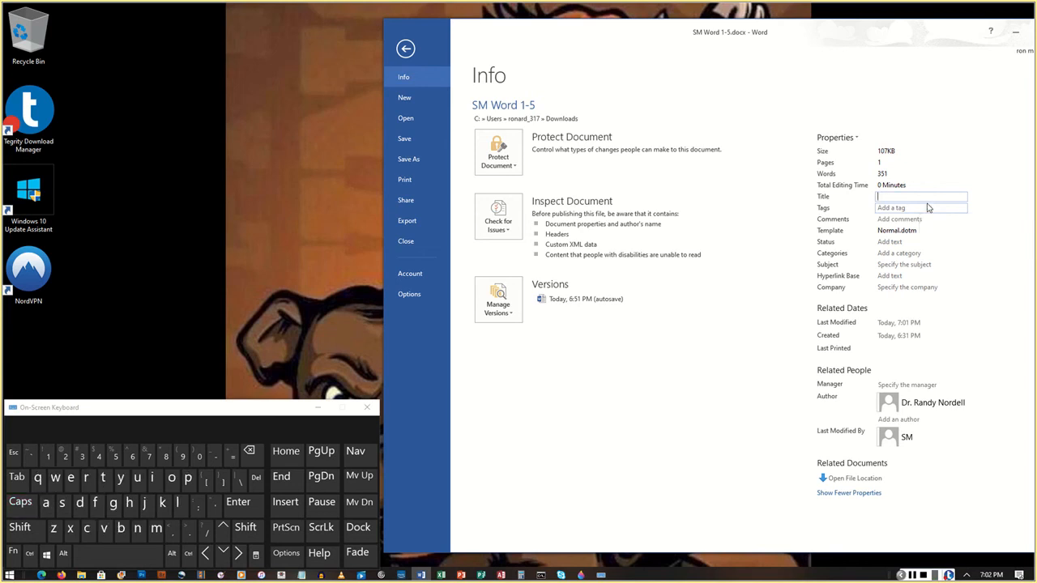
pyautogui.write('S')
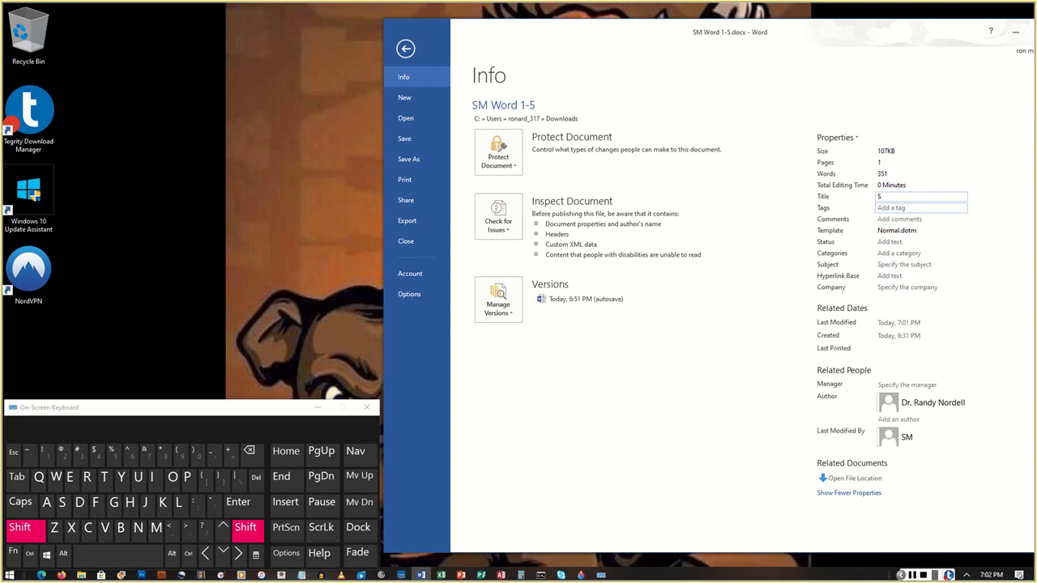
pyautogui.write('PCCD')
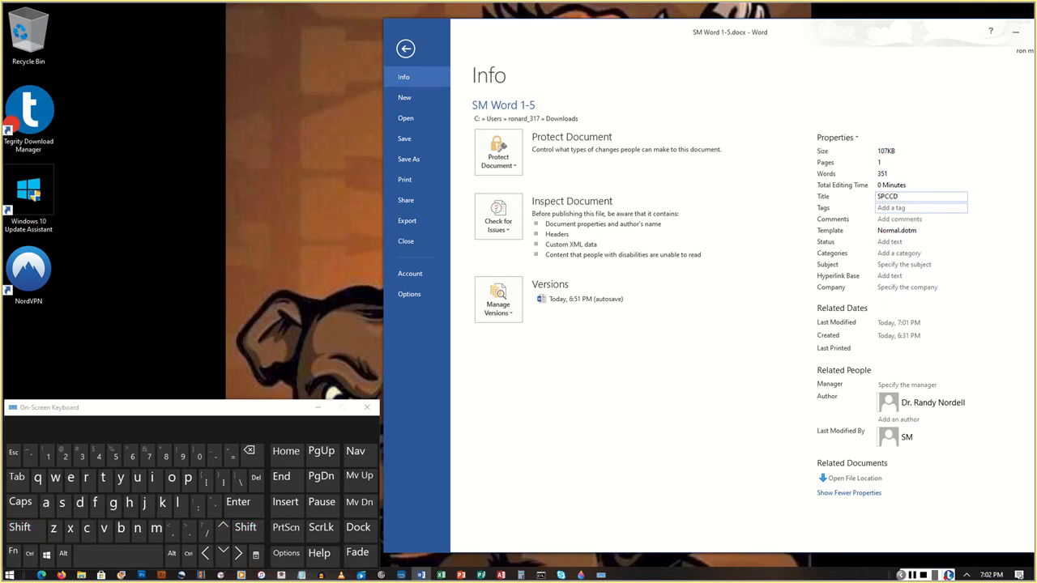
pyautogui.write(' Values Statement')
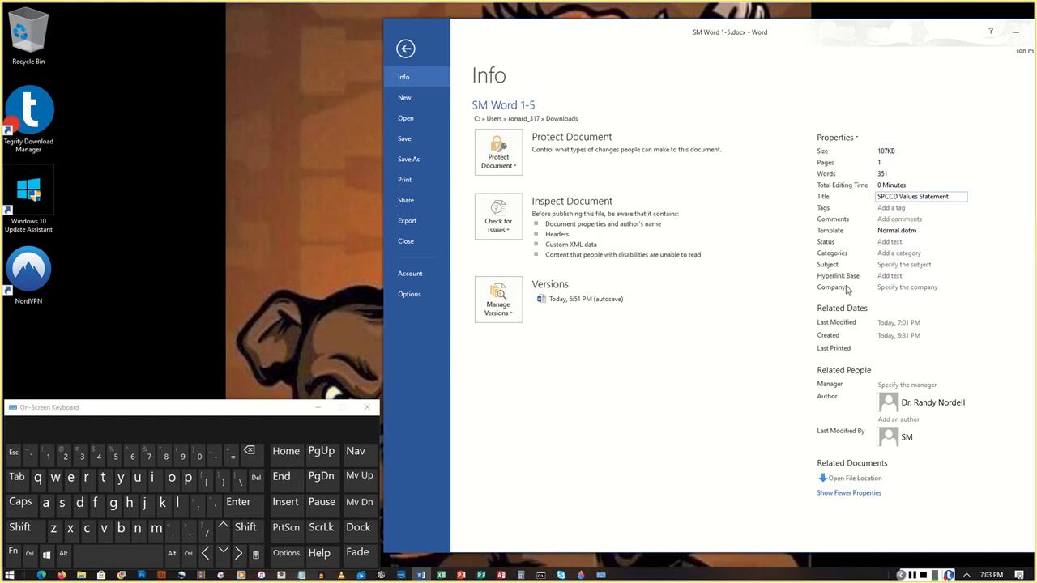
# Set the Company property to "Sierra Pacific Community College District"
pyautogui.click(901, 288)
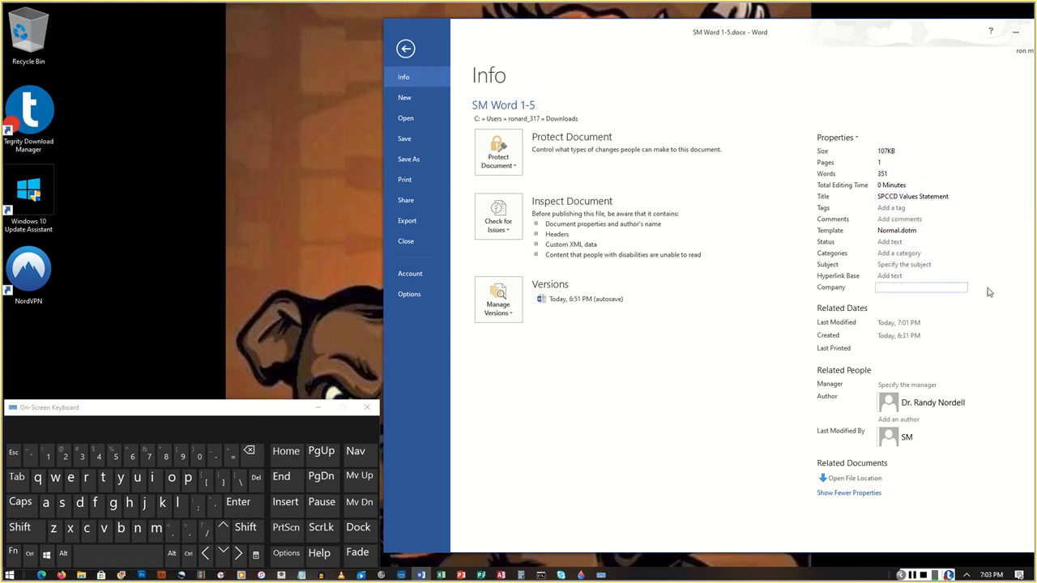
pyautogui.write('Sierra P')
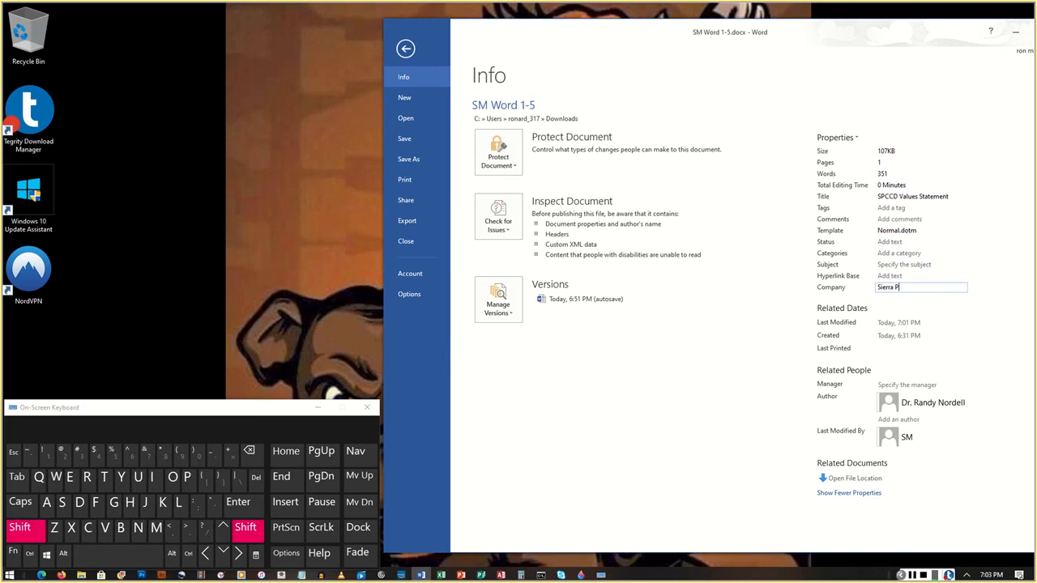
pyautogui.write('acific Commun')
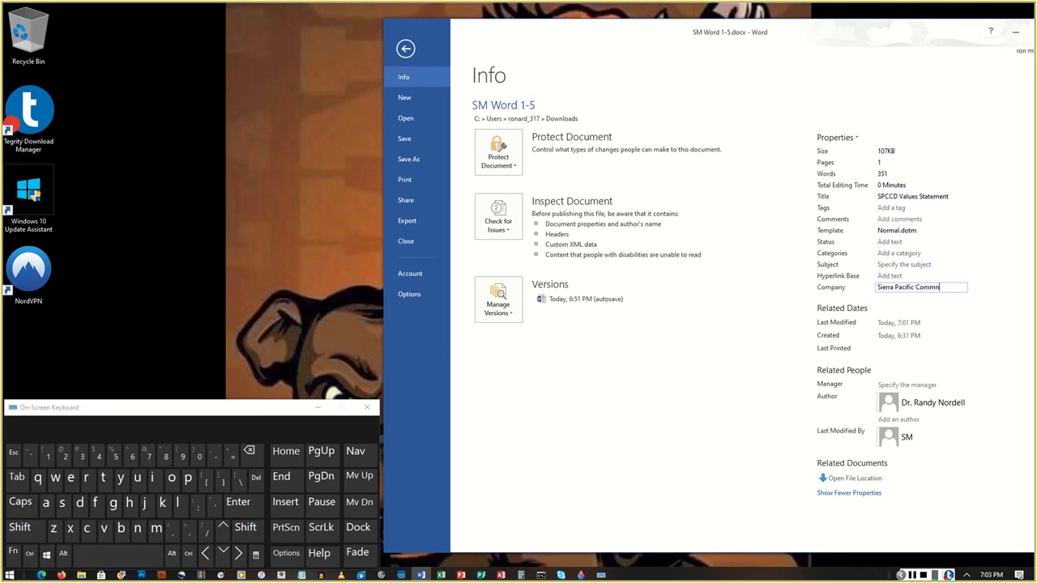
pyautogui.write('ity College District')
# Remove the existing author from the document properties, enter the new author's full name, and return to the document
pyautogui.rightClick(931, 405)
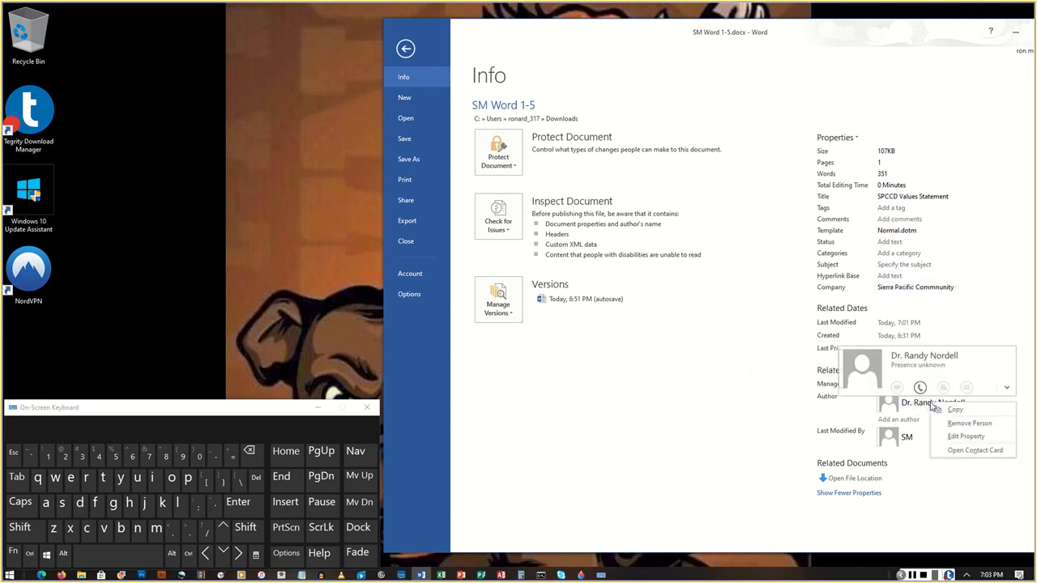
pyautogui.rightClick(909, 409)
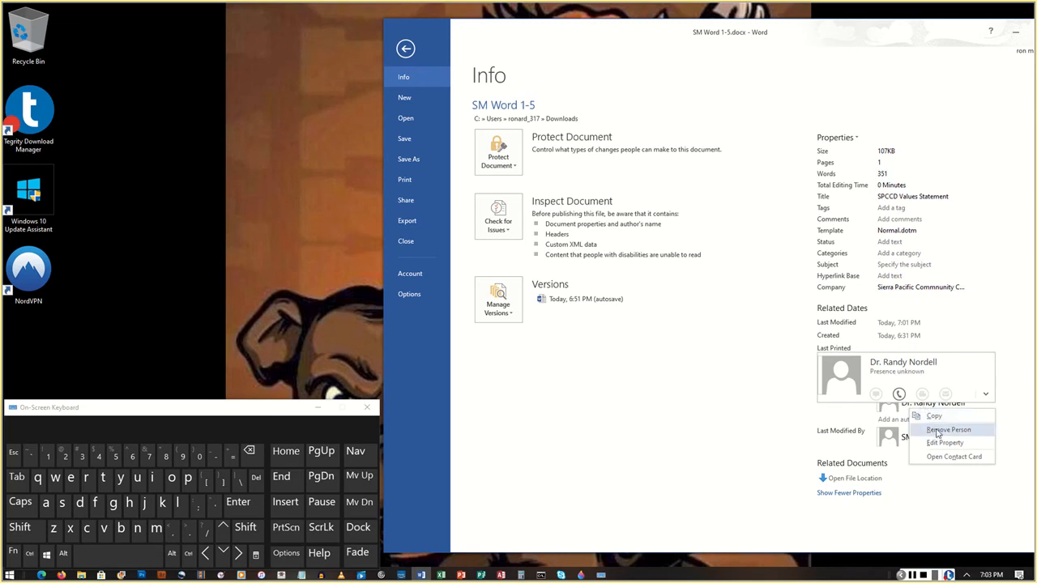
pyautogui.click(938, 434)
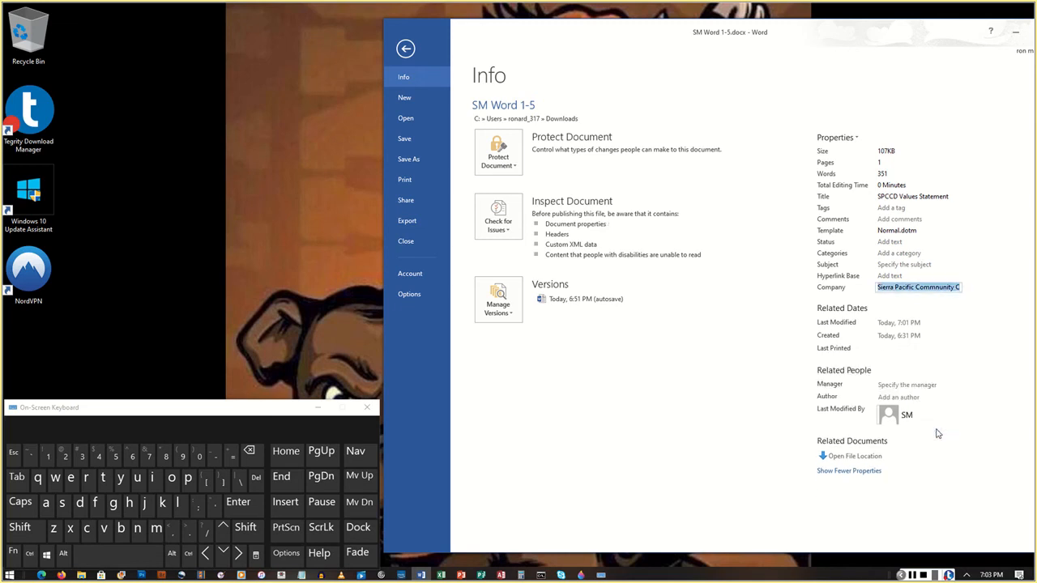
pyautogui.click(891, 396)
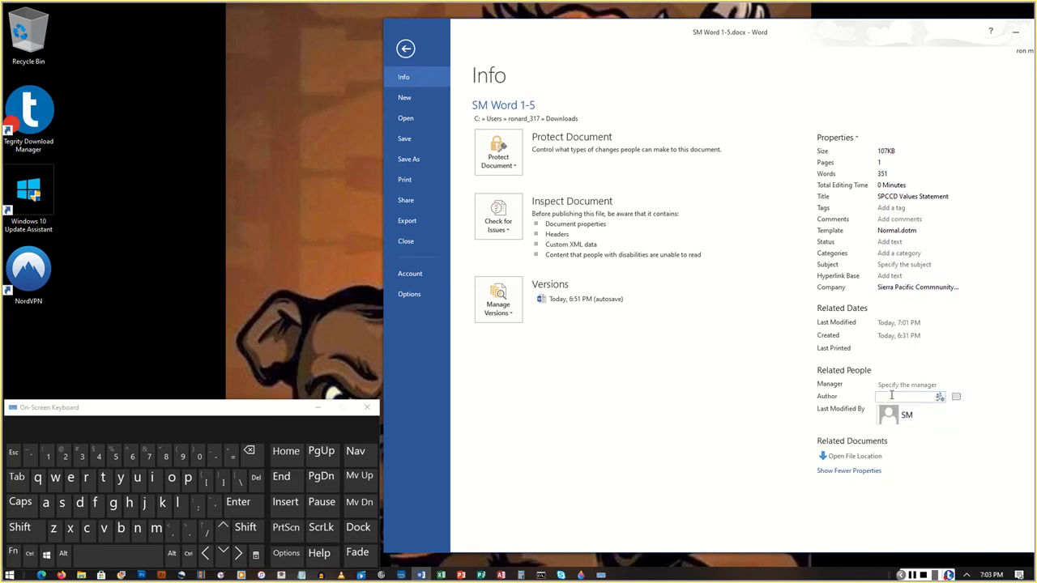
pyautogui.write('Yoon')
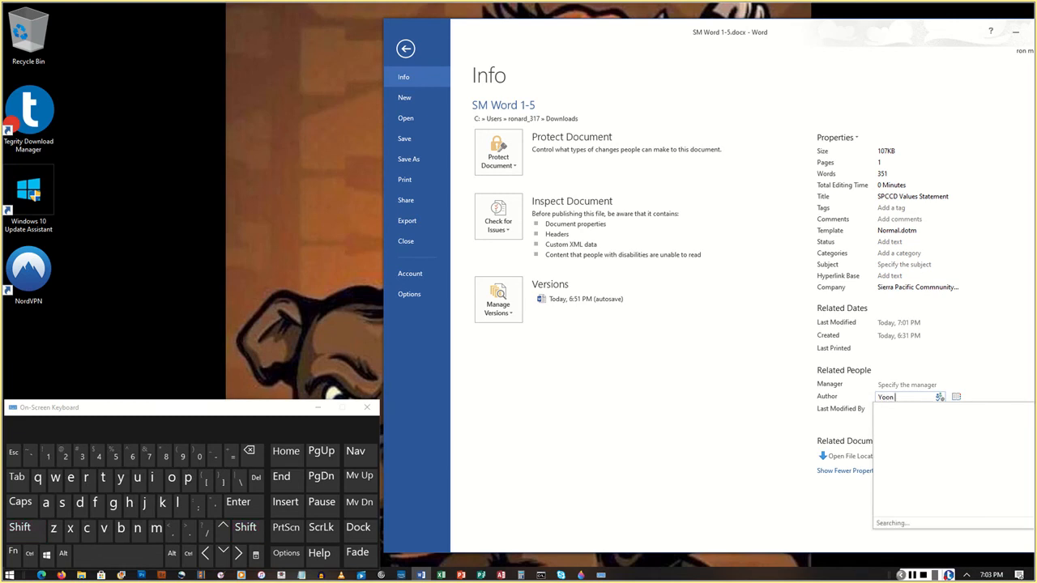
pyautogui.write(' Soo Park')
pyautogui.click(772, 399)
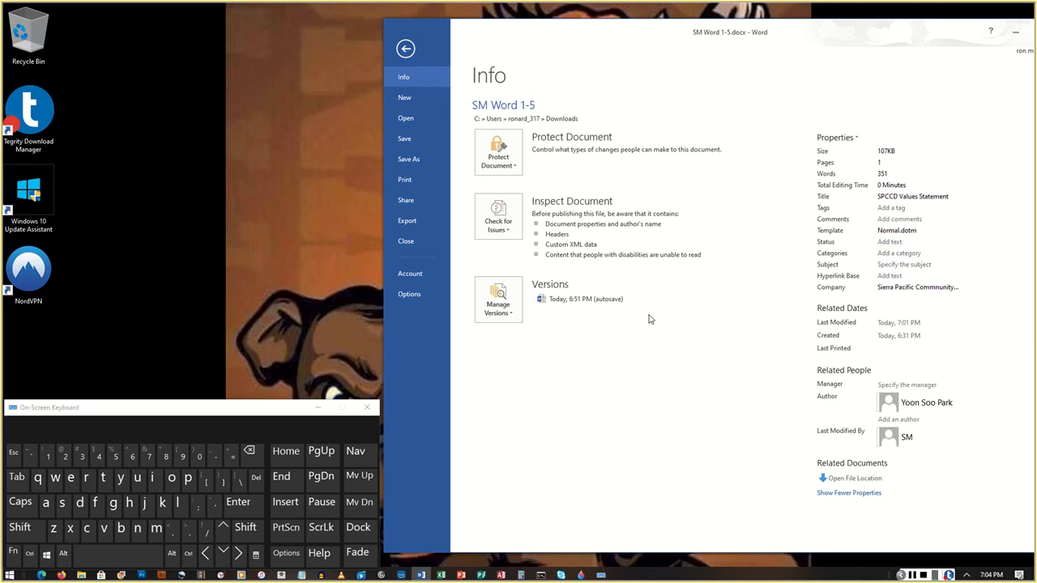
pyautogui.click(406, 50)
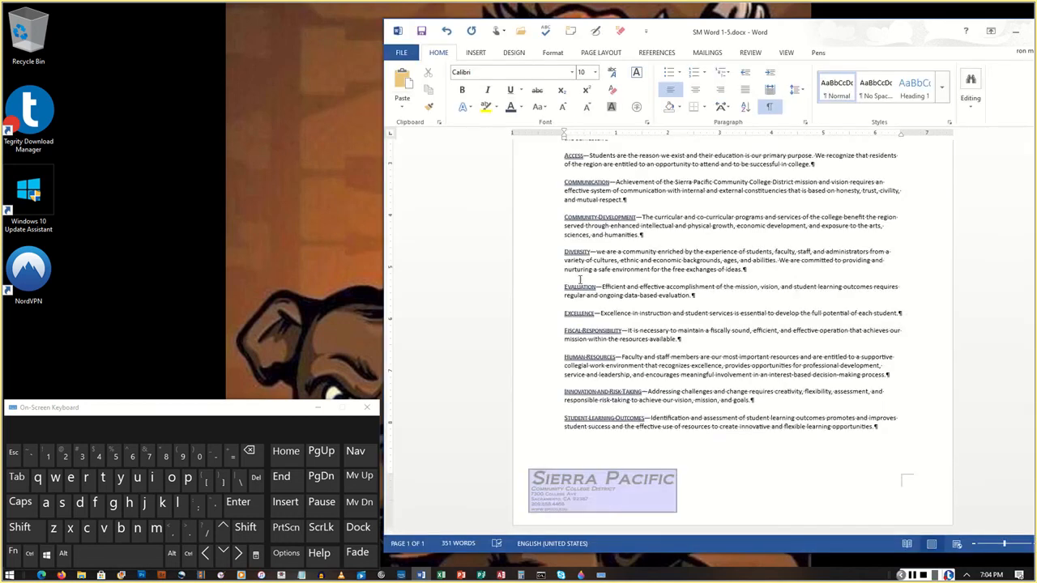
# Delete the blank paragraph between the SUBJECT line and the memo's opening paragraph, then save the document
pyautogui.scroll(3, 744, 293)
pyautogui.scroll(2, 747, 288)
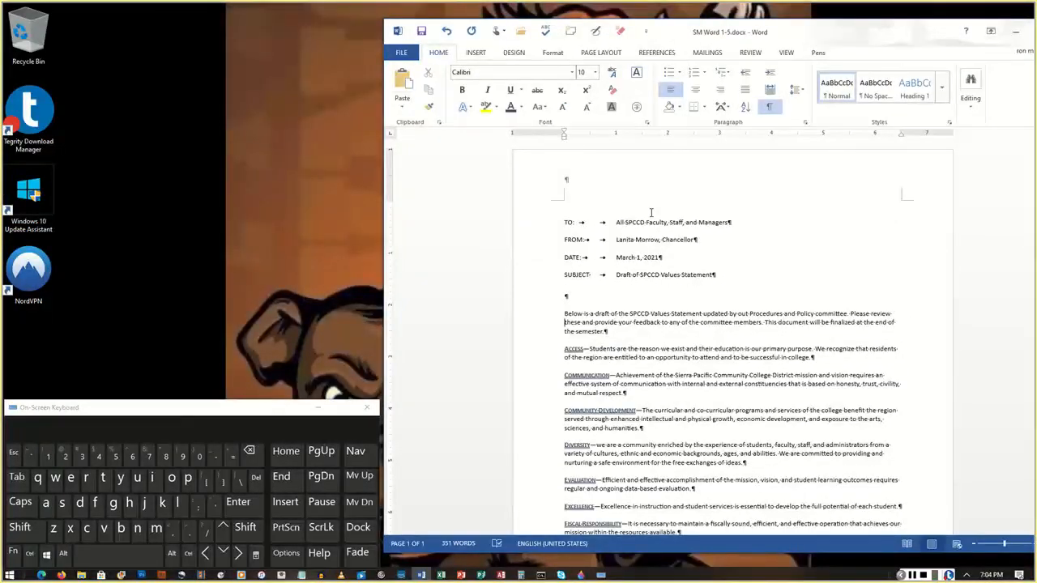
pyautogui.click(578, 215)
pyautogui.press('BackSpace')
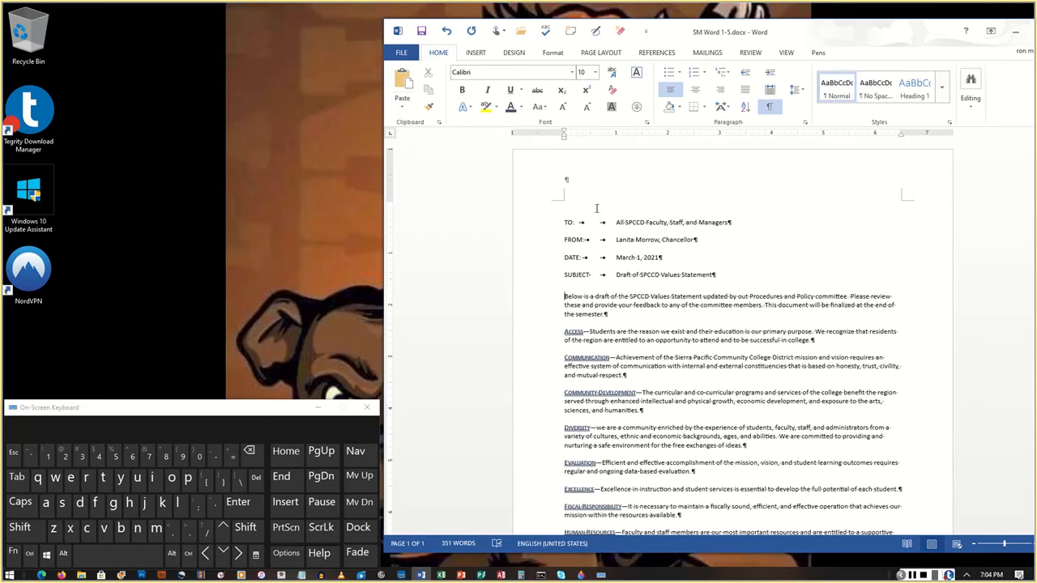
pyautogui.scroll(-5, 596, 209)
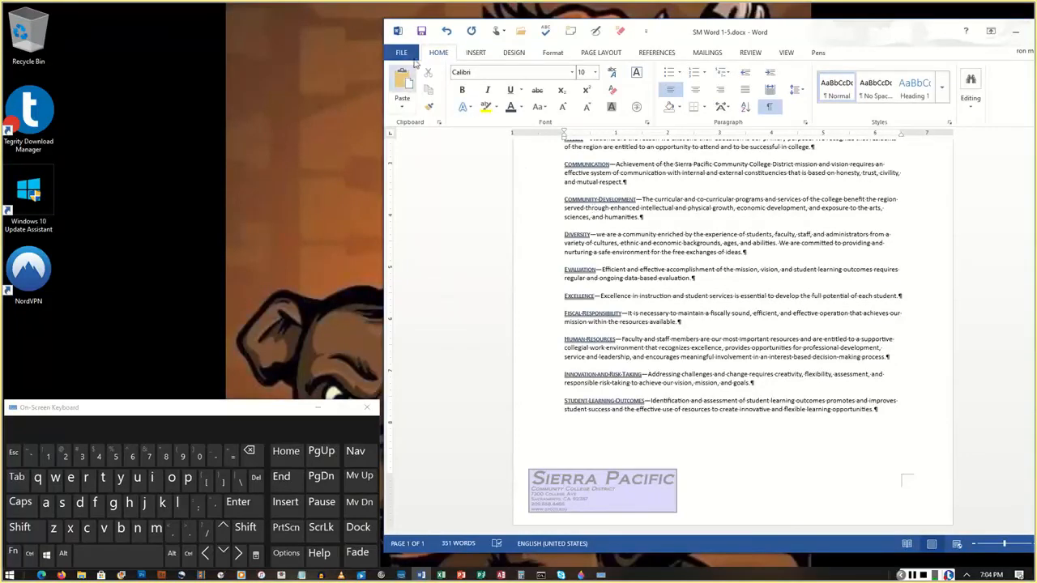
pyautogui.click(422, 35)
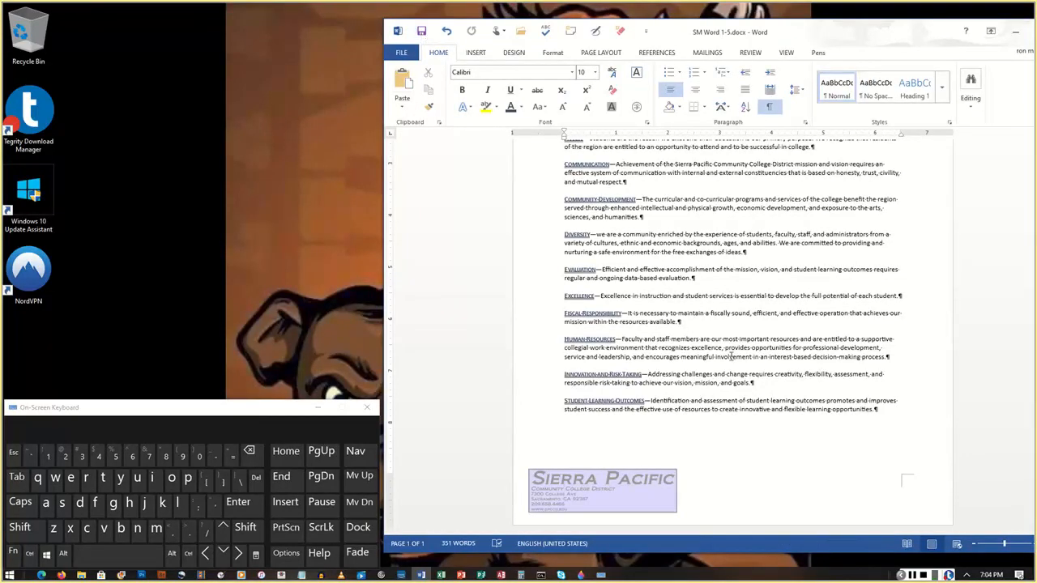
pyautogui.scroll(5, 581, 285)
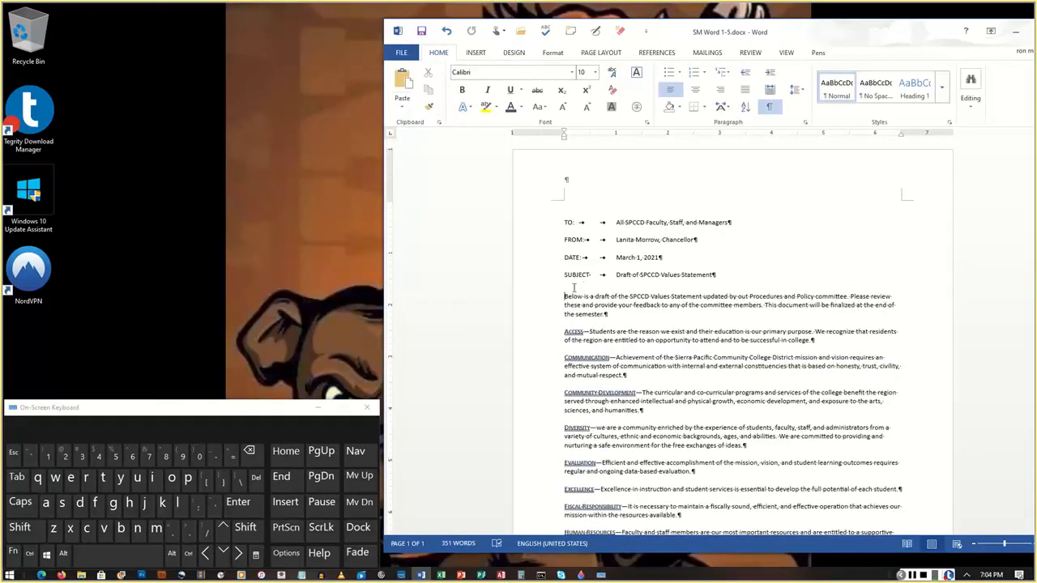